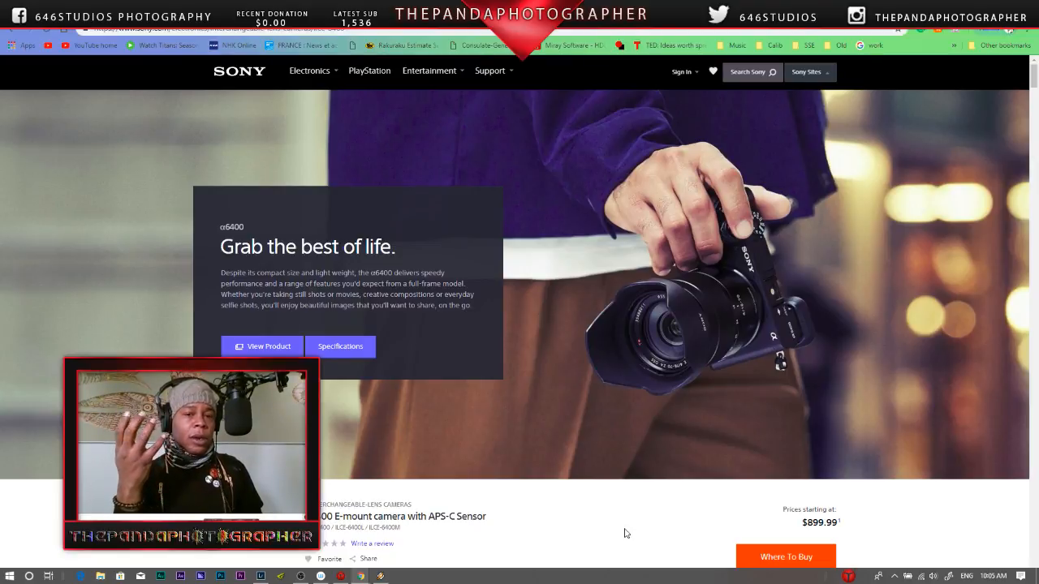
Look through the Sony α6400 product page, from the introduction to the camera's key specifications.
scroll(625, 534, "down", 2)
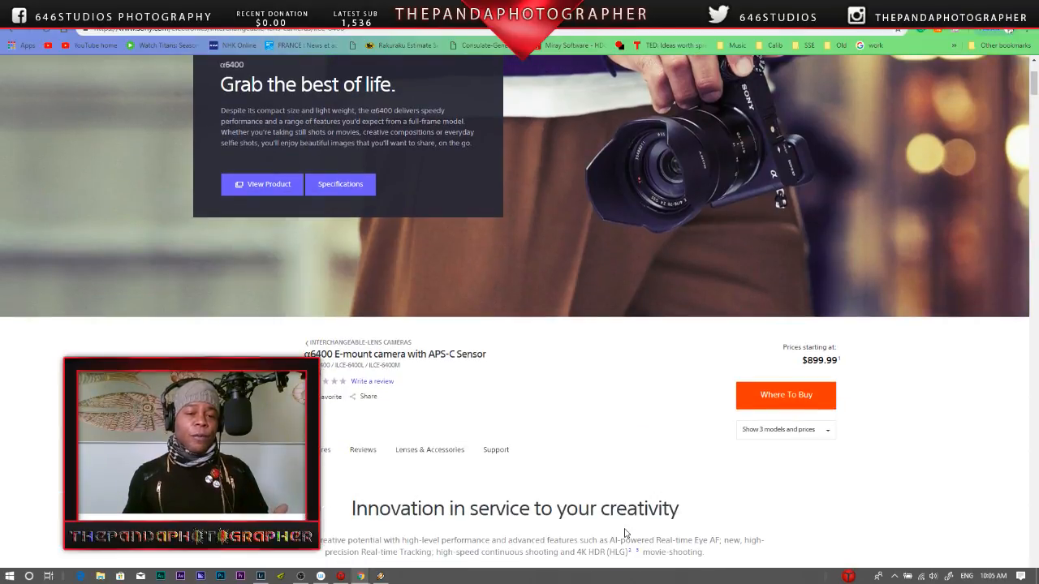
scroll(626, 533, "down", 1)
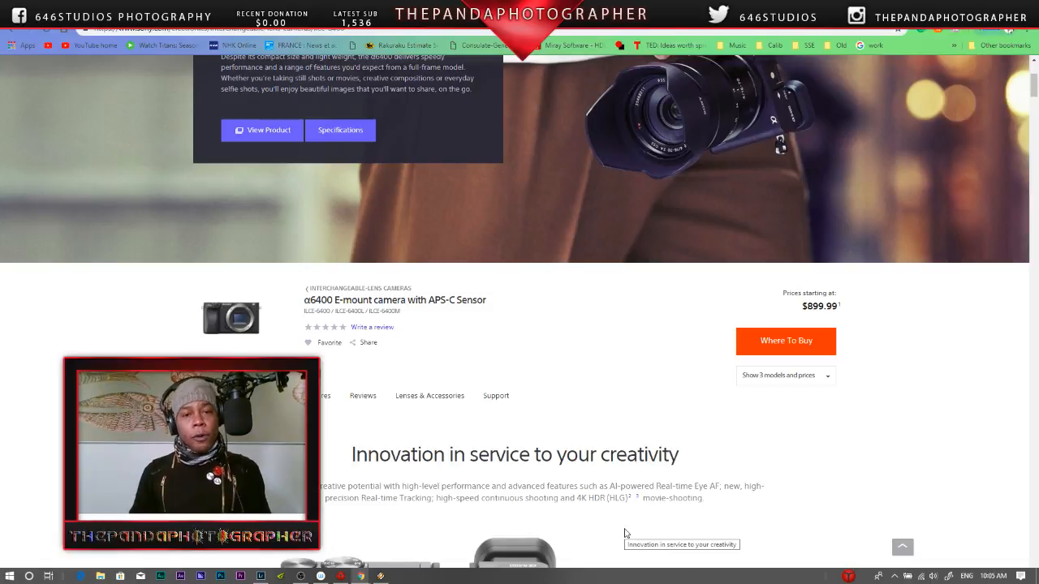
scroll(608, 520, "down", 4)
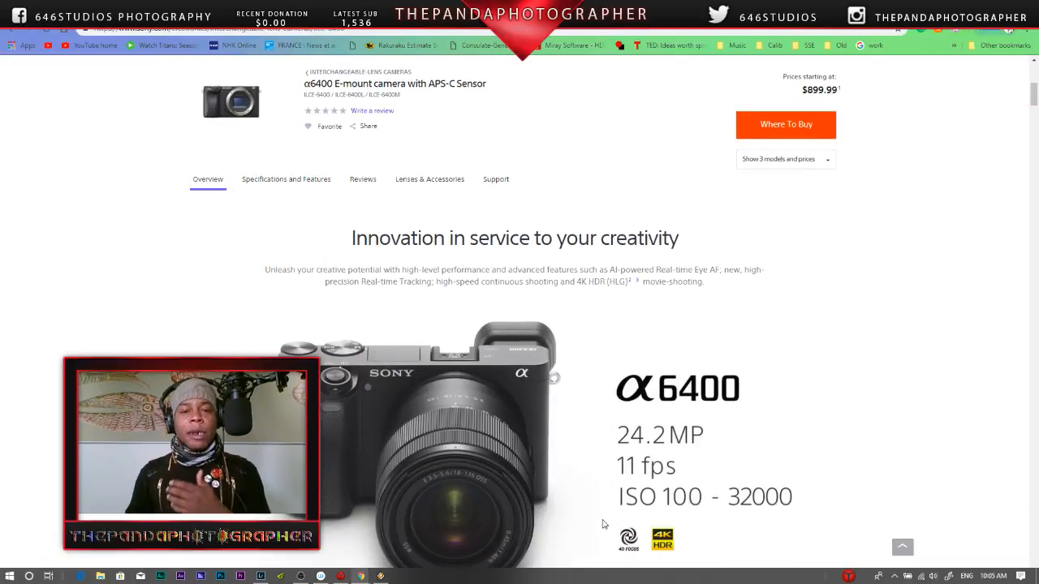
scroll(612, 505, "down", 1)
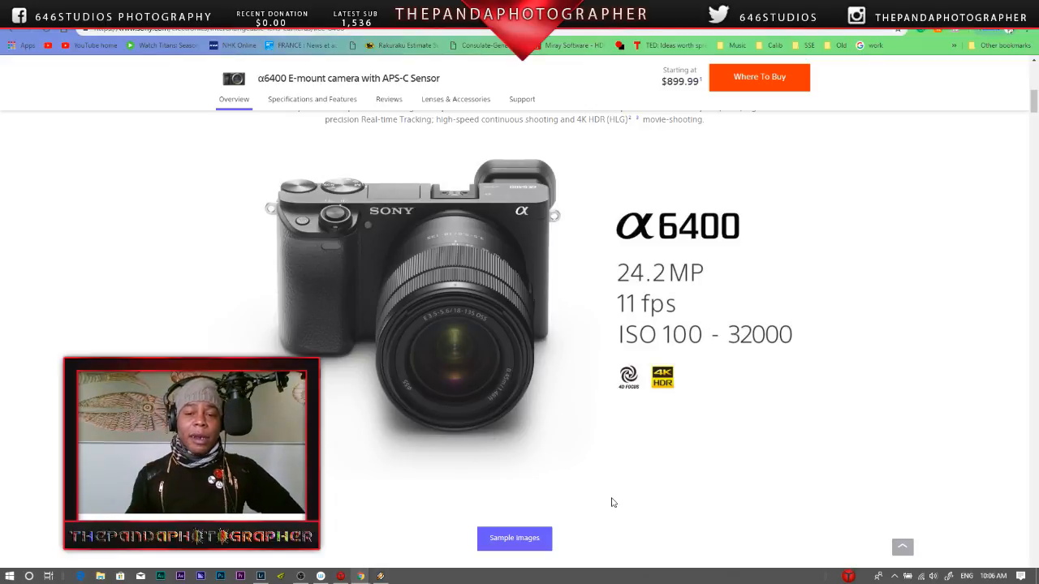
scroll(608, 504, "down", 5)
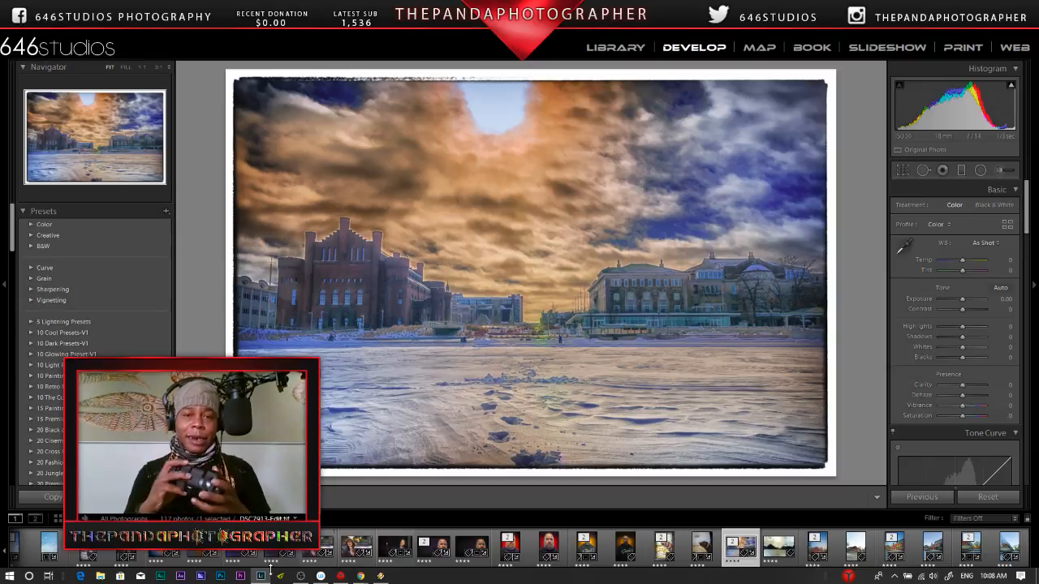
Open the raw winter photo DSC7913.ARW and inspect the dark castle-like building at 1:1 before returning to the full view.
left_click(784, 550)
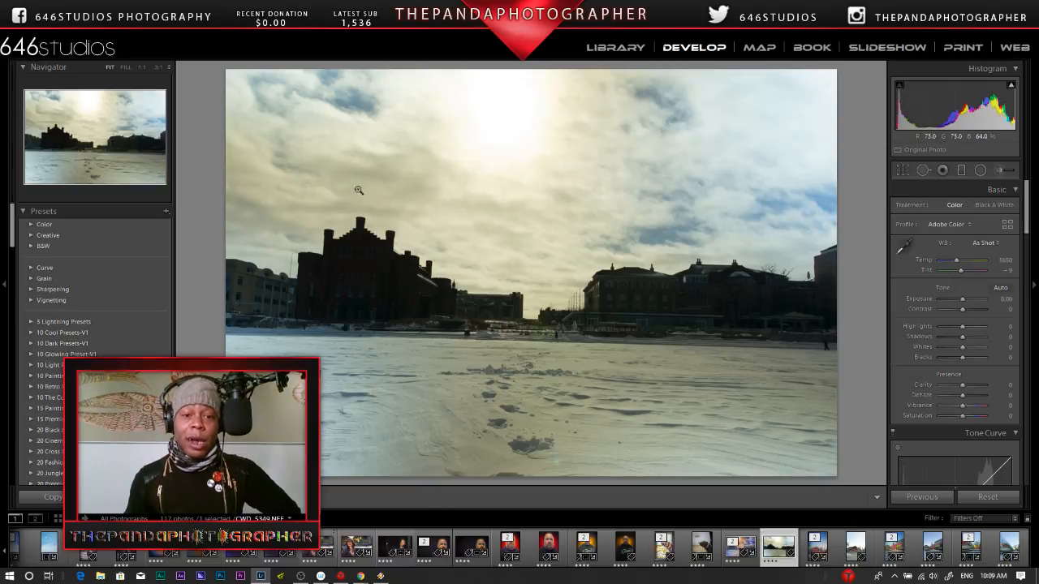
left_click(377, 258)
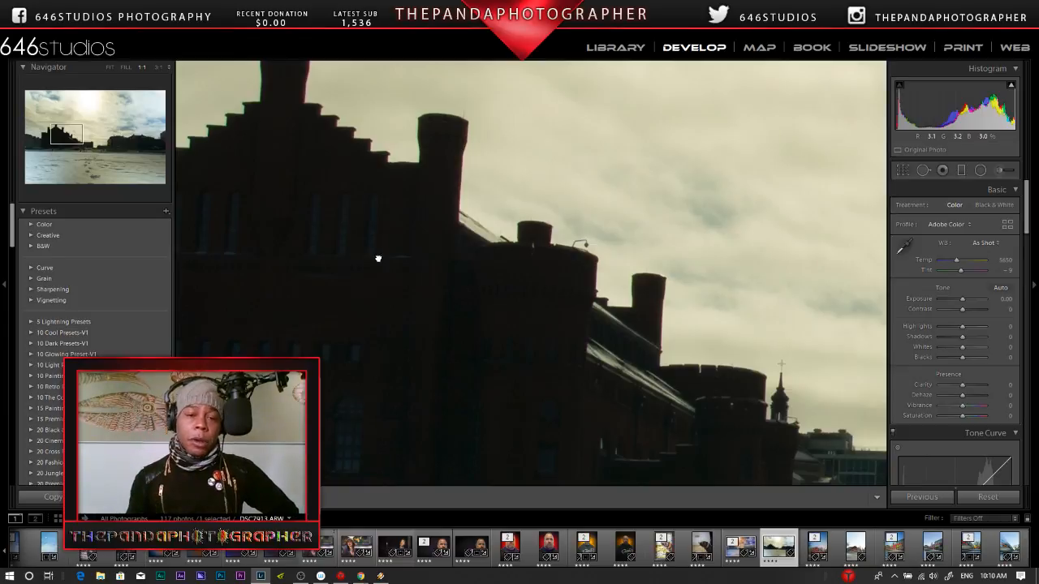
left_click(378, 257)
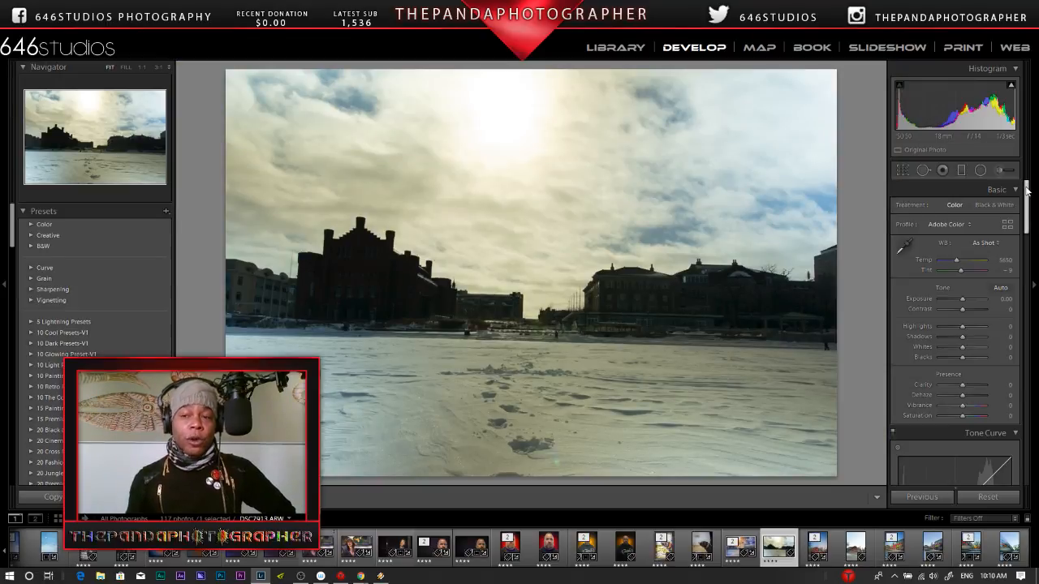
Turn on Remove Chromatic Aberration for the raw winter photo and apply the Auto Upright correction.
left_click_drag(1026, 188, 1026, 349)
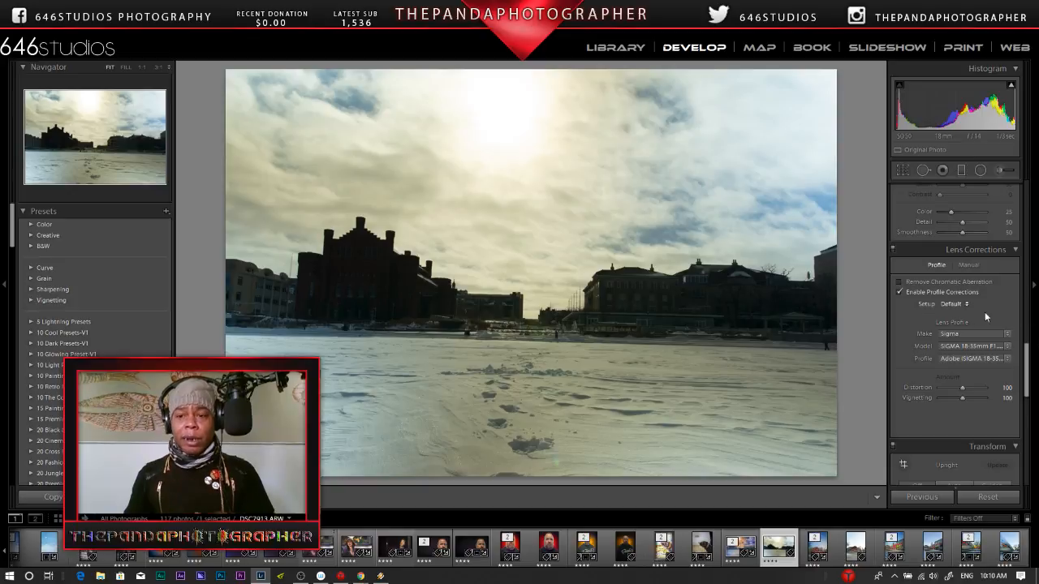
left_click(899, 283)
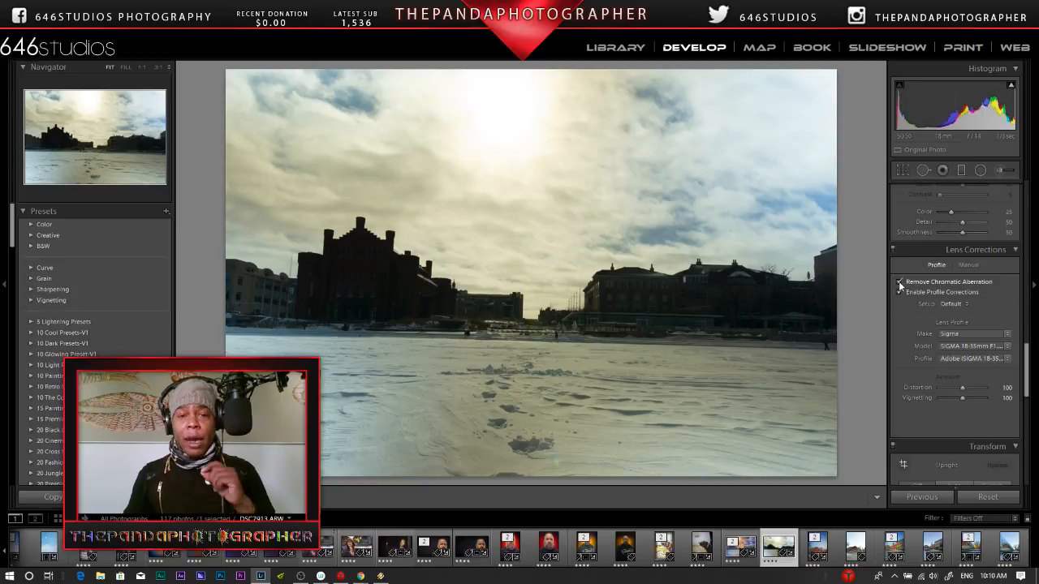
left_click_drag(1031, 360, 1029, 380)
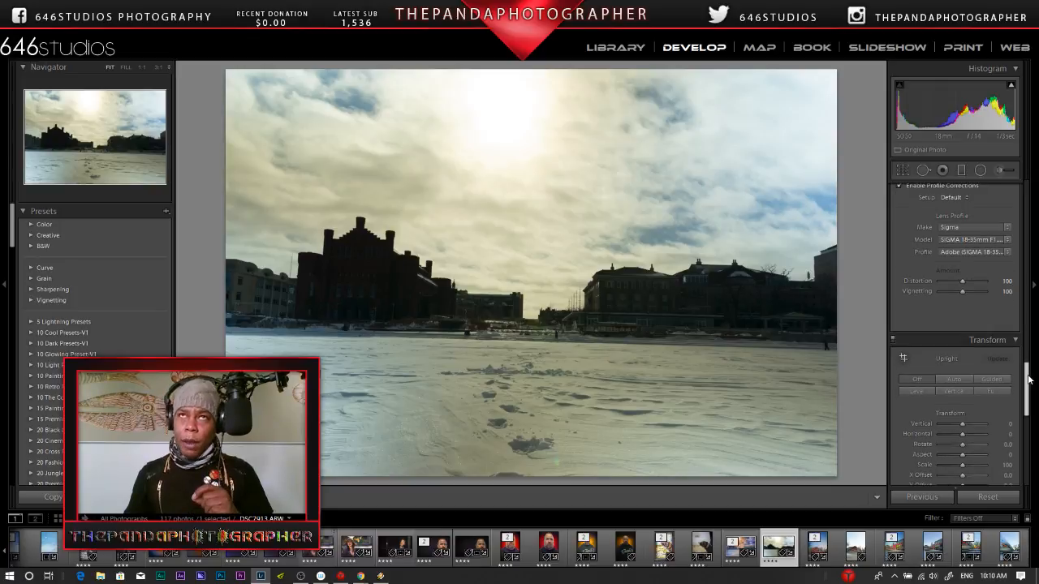
left_click(959, 378)
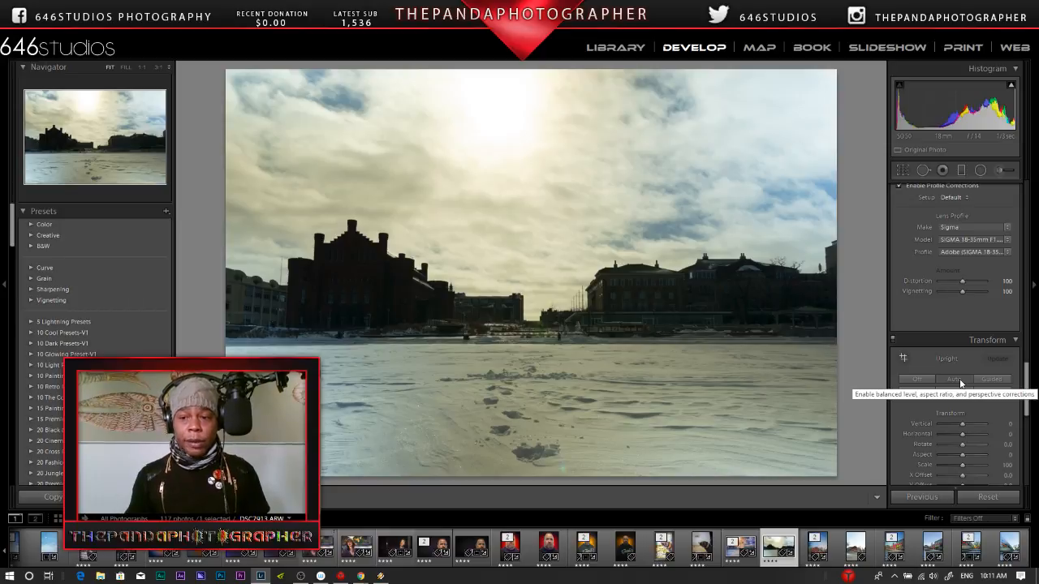
Review the raw winter photo's Basic tone adjustments and its HSL luminance settings.
left_click_drag(1027, 381, 1029, 208)
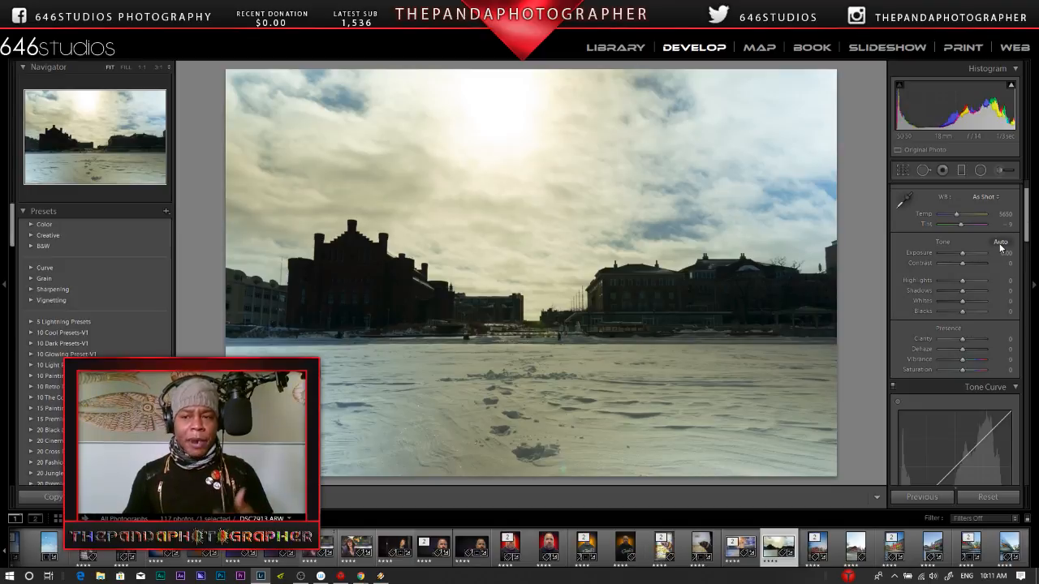
left_click_drag(1031, 223, 1030, 287)
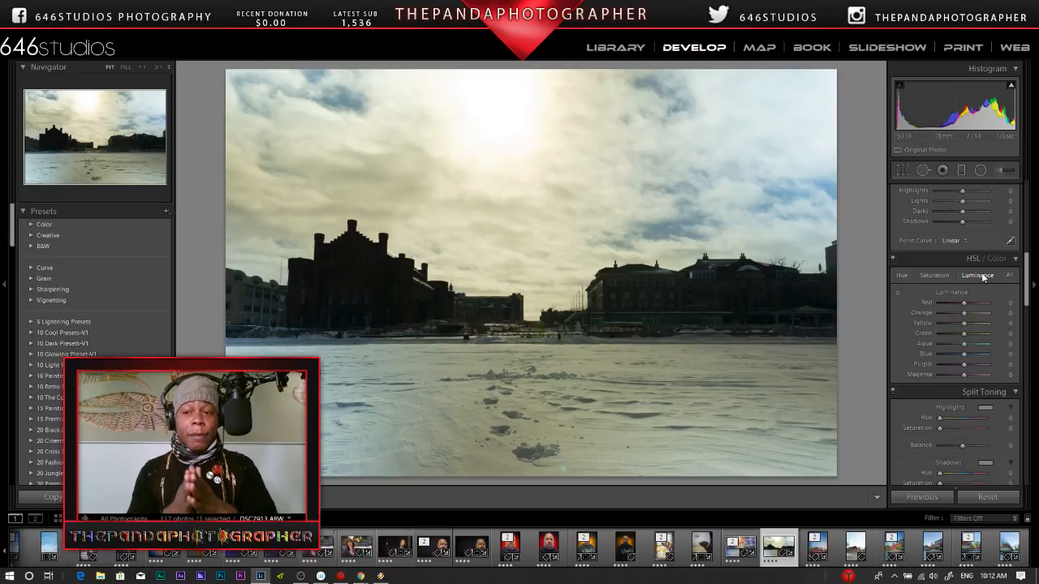
Open the edited version of the winter photo and examine the buildings along the horizon at 1:1, moving across to the castle-like towers.
left_click(735, 550)
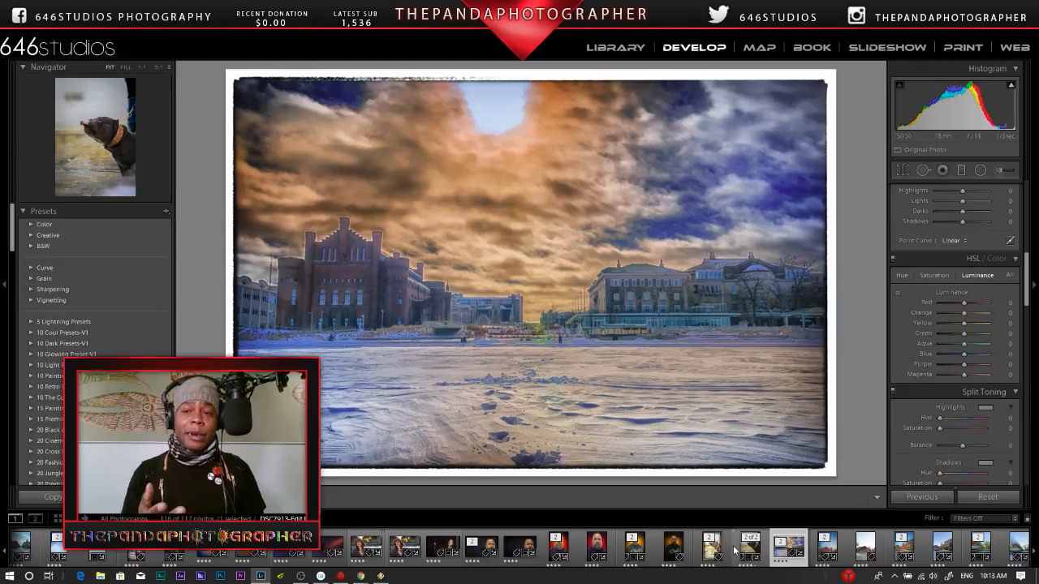
left_click(647, 311)
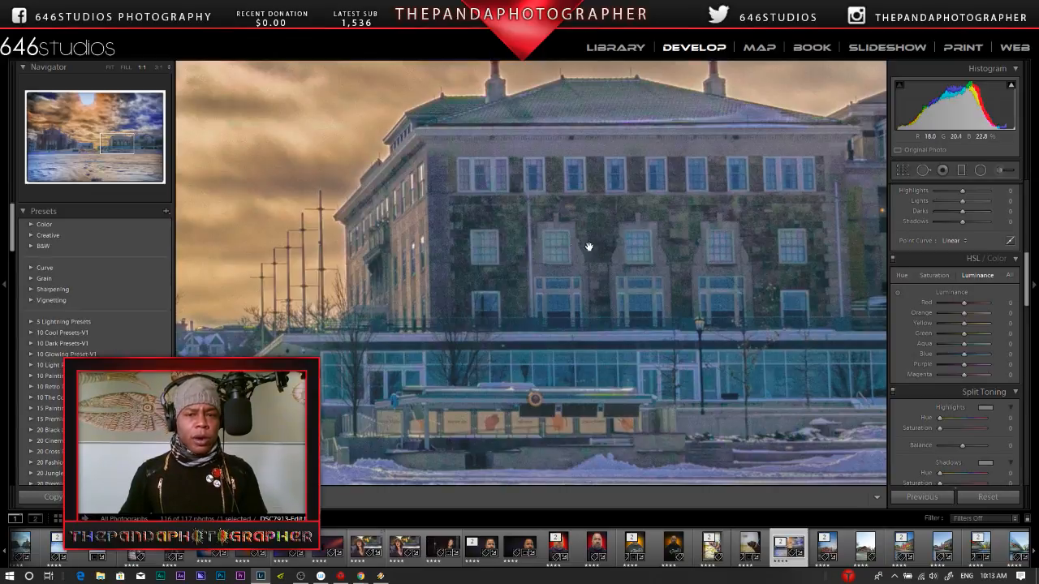
left_click_drag(570, 243, 707, 220)
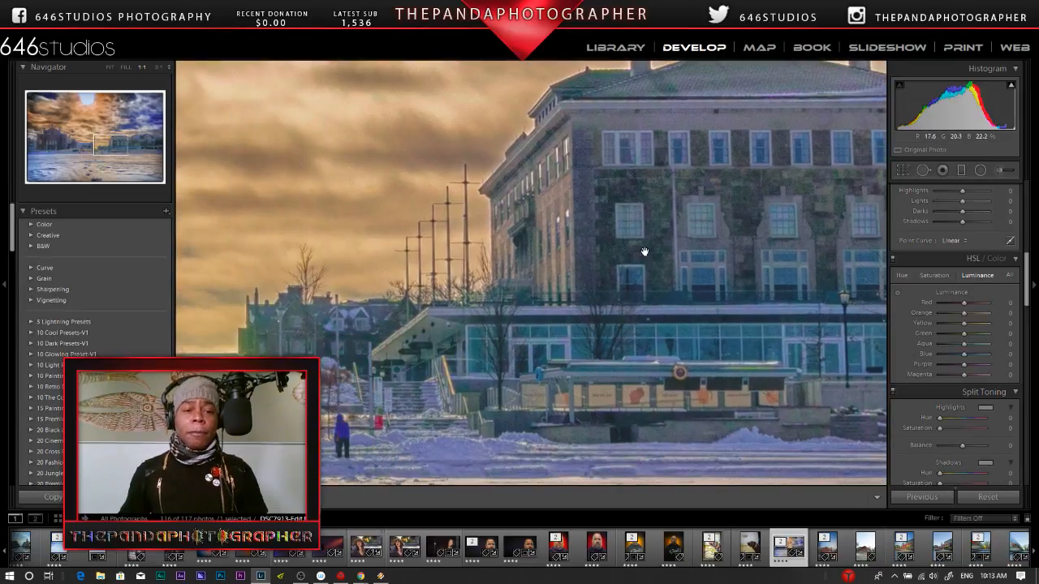
left_click_drag(644, 248, 796, 224)
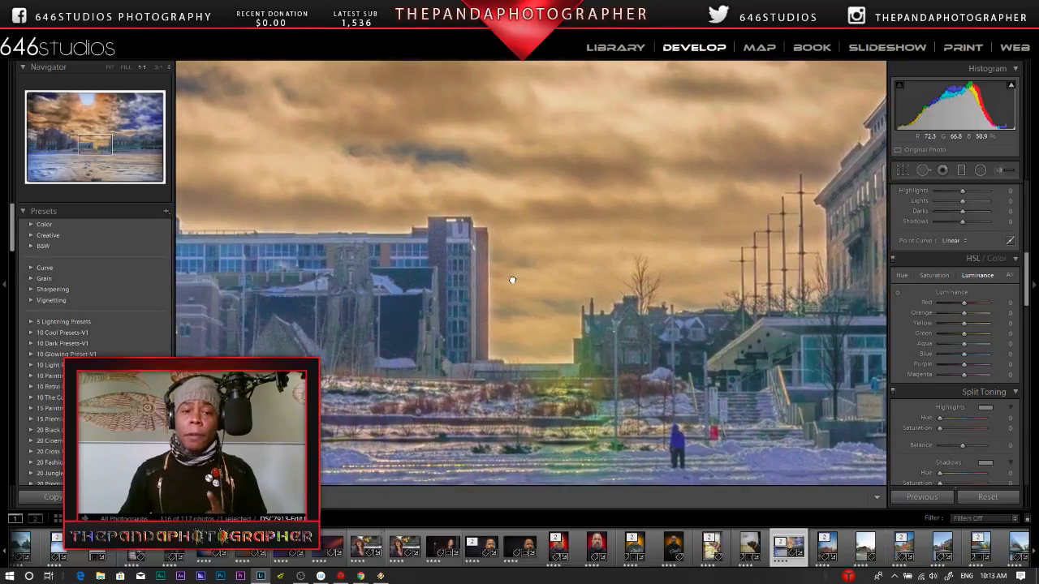
left_click_drag(509, 278, 680, 274)
left_click_drag(488, 291, 586, 277)
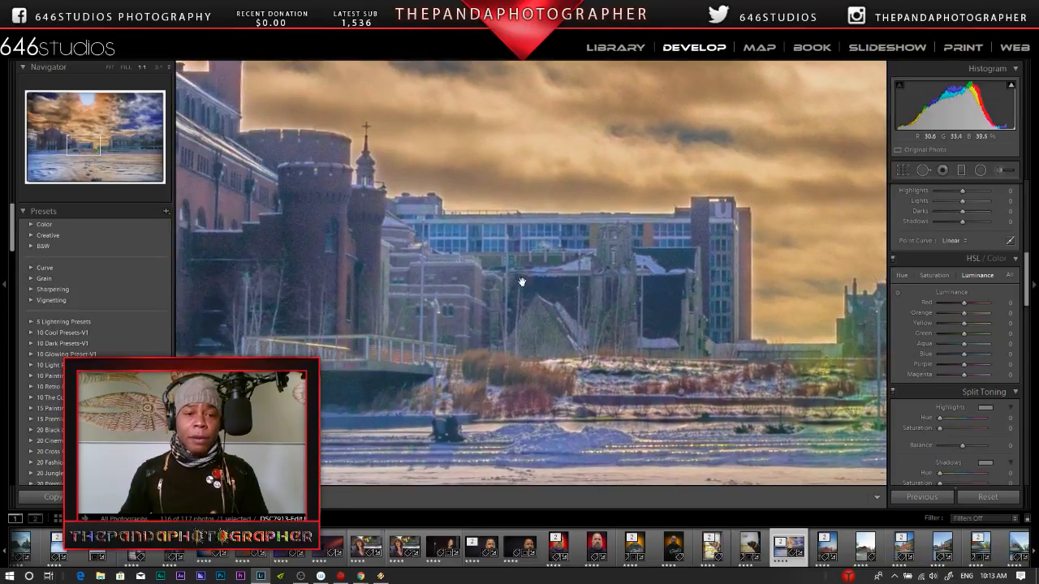
left_click(445, 289)
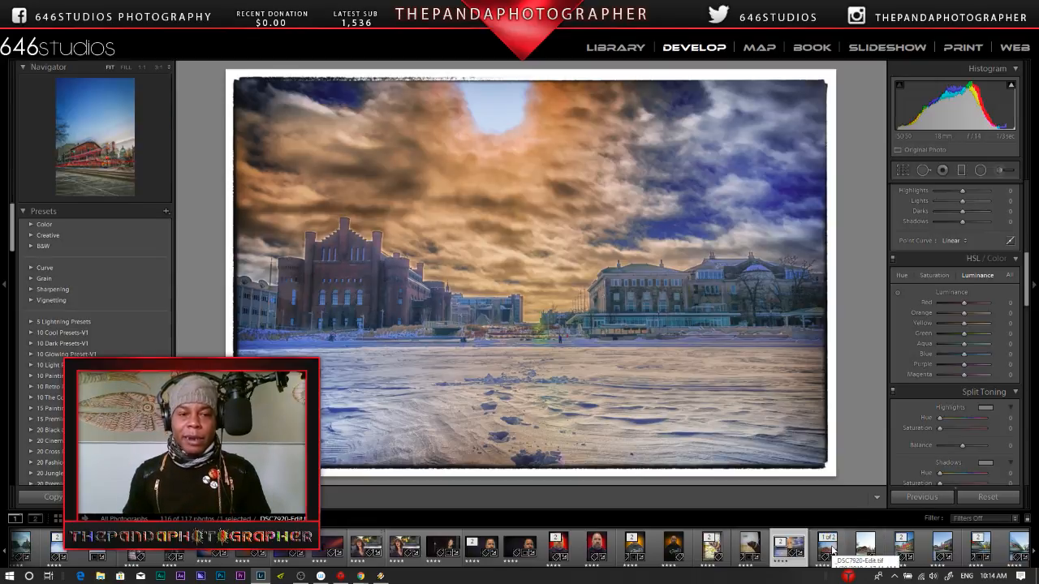
Open DSC7920-Edit.tif and examine the capitol dome, the Noodles & Company sign and the sky at 1:1.
left_click(832, 551)
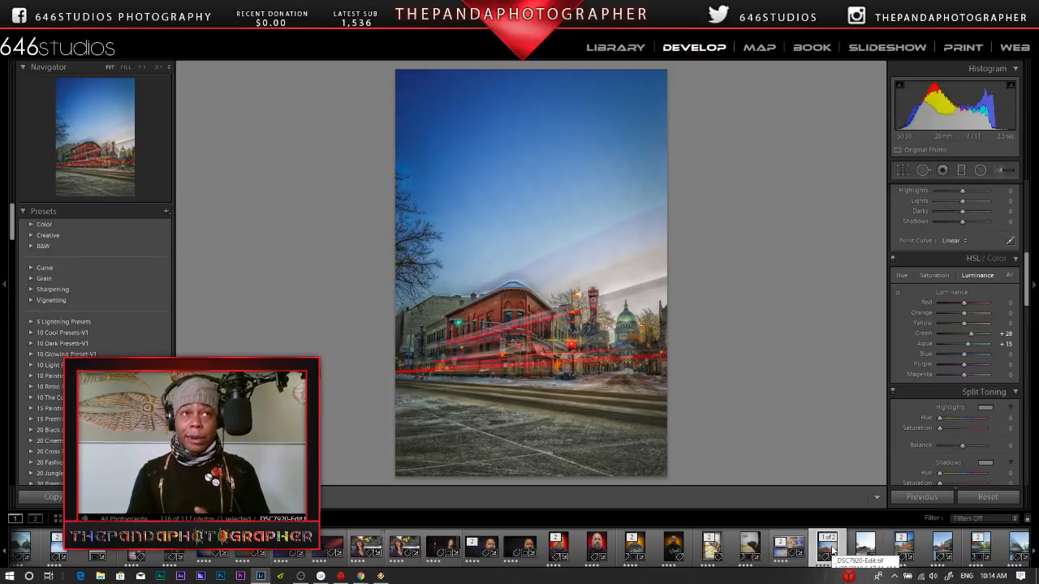
left_click(620, 337)
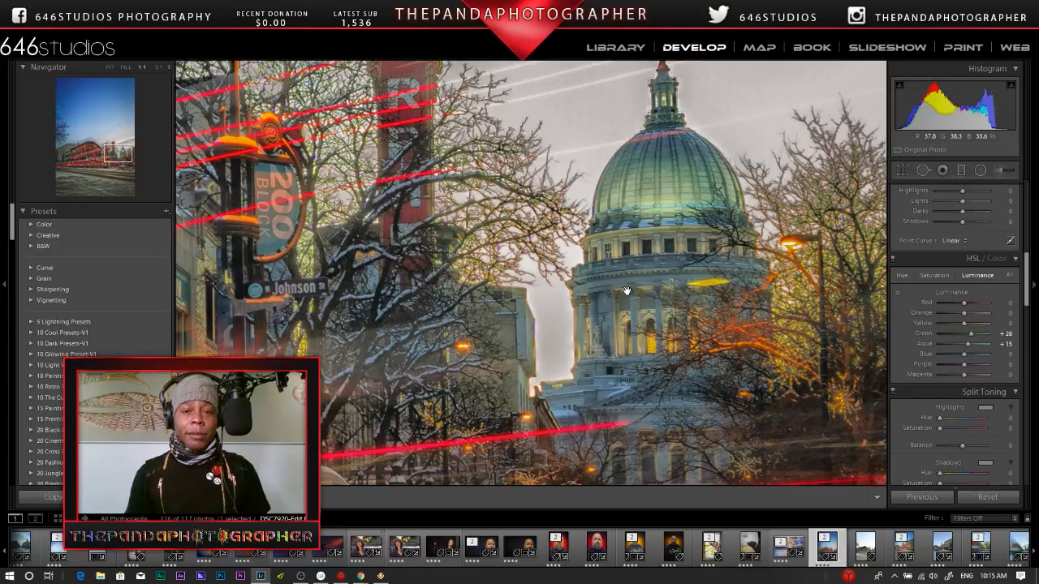
left_click(626, 291)
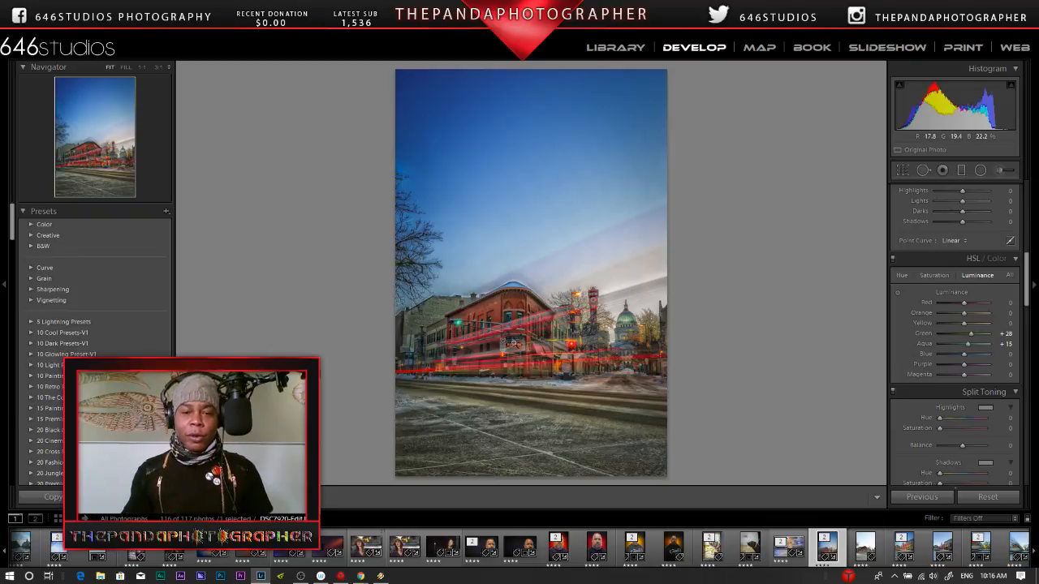
left_click(518, 344)
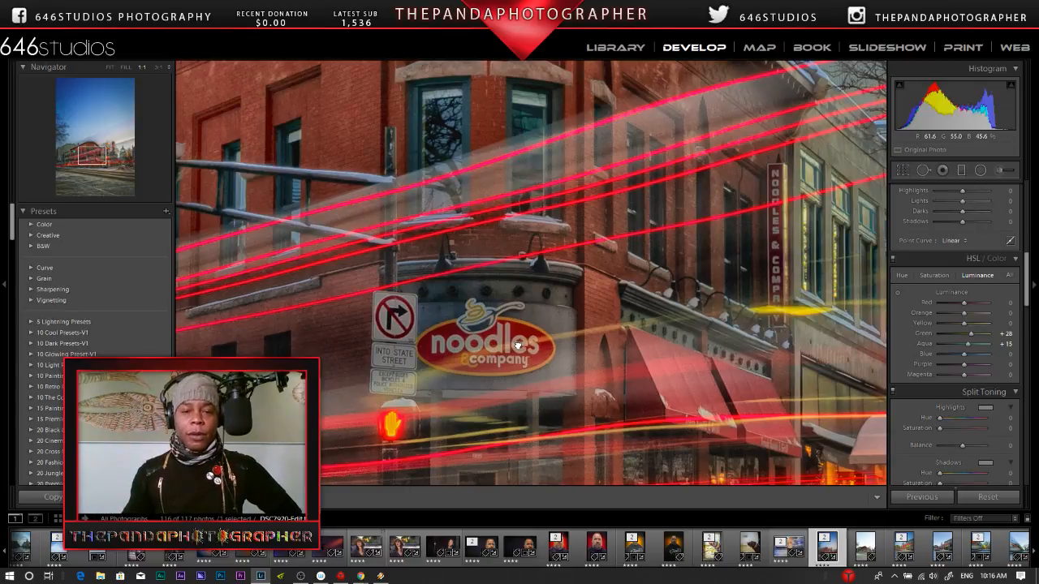
left_click(518, 346)
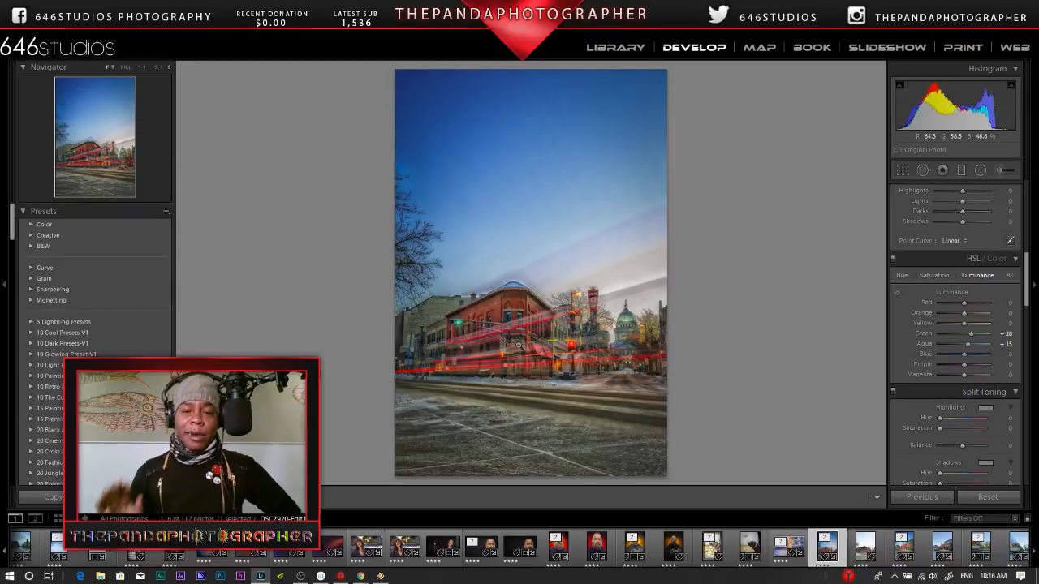
left_click(588, 271)
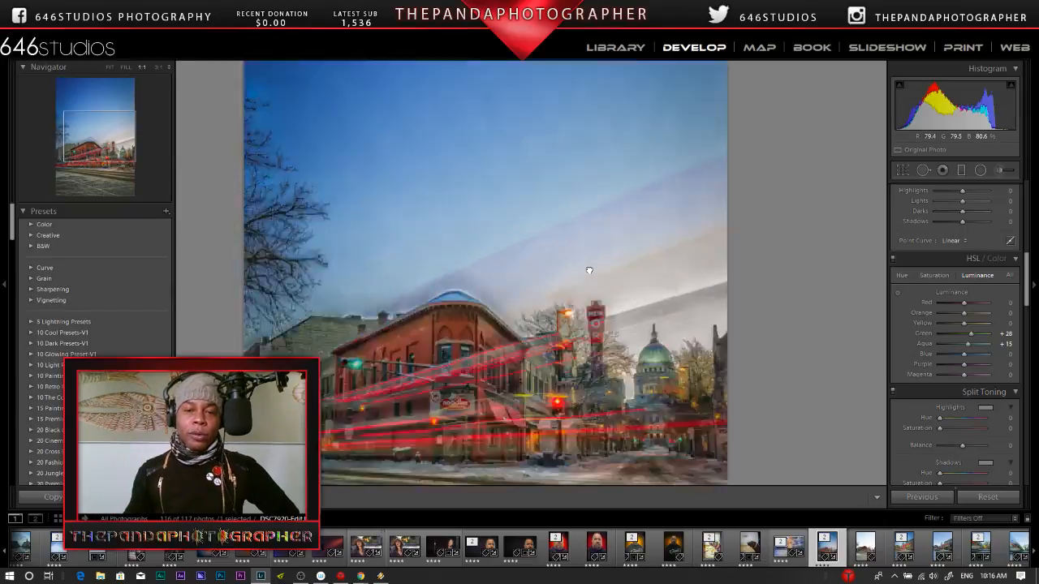
left_click(590, 269)
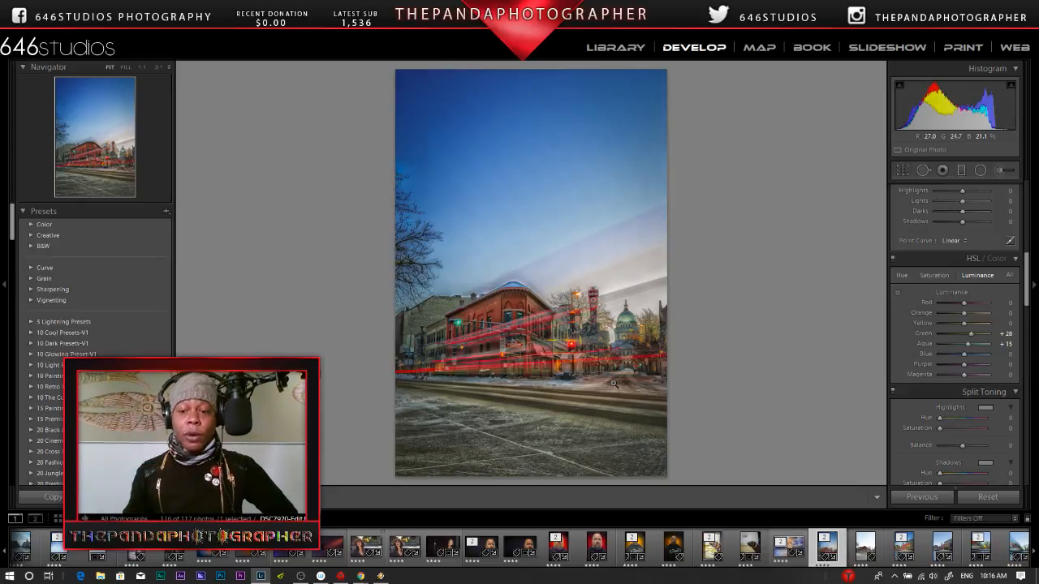
Compare the raw DSC7920.ARW street photo with its edited version by switching between the two.
left_click(866, 552)
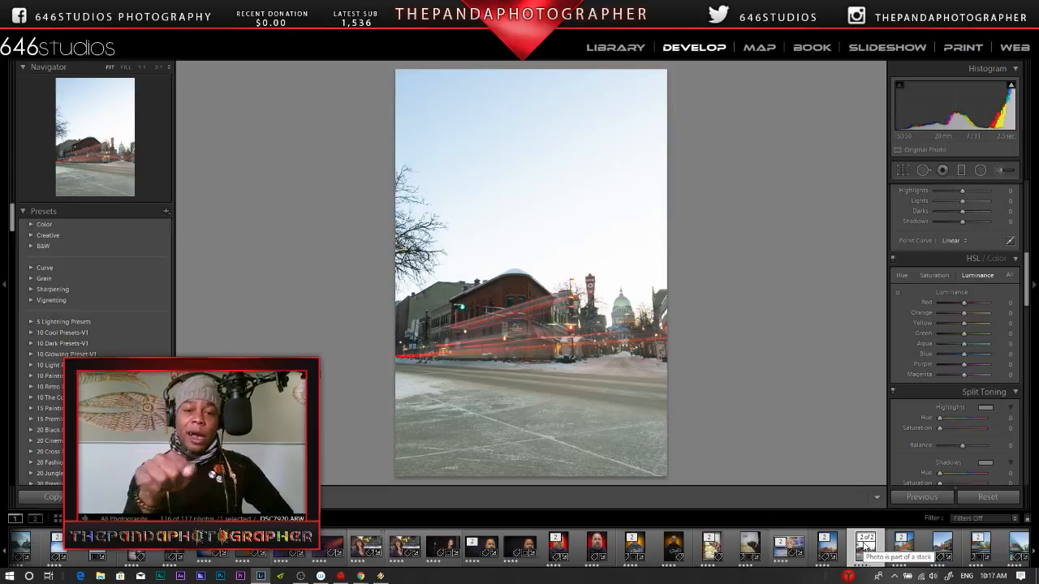
left_click(830, 548)
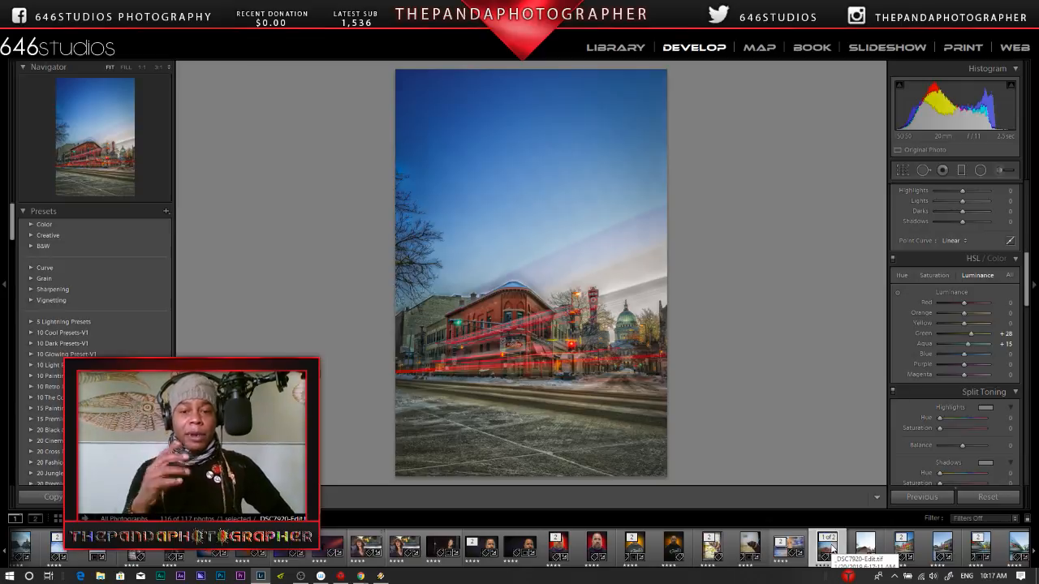
left_click(867, 549)
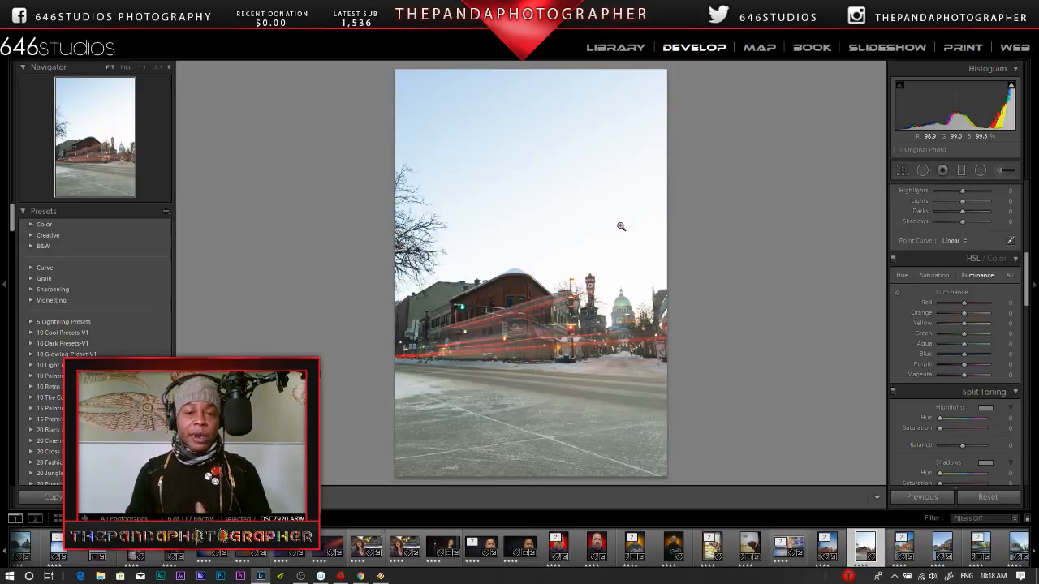
left_click(828, 549)
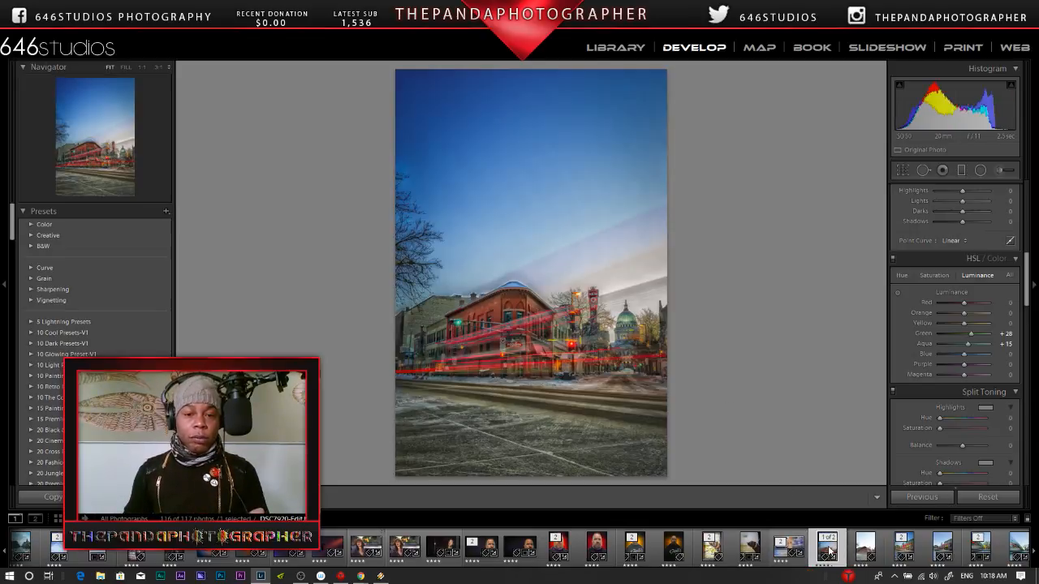
Compare the edited street photo side by side with DSC7920.ARW as the reference photo, and return to the single-photo view.
key("shift+r")
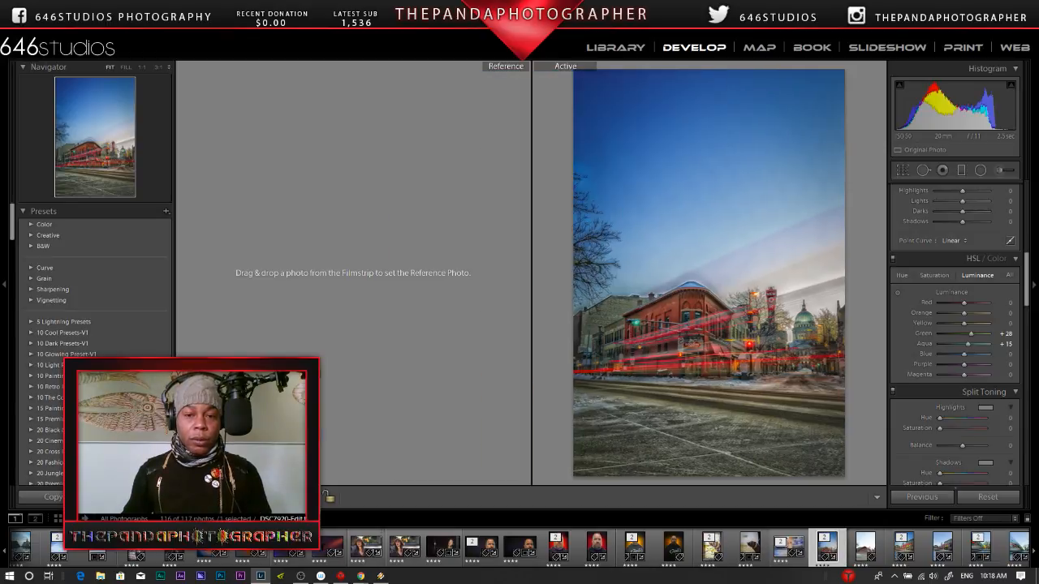
left_click_drag(865, 546, 431, 354)
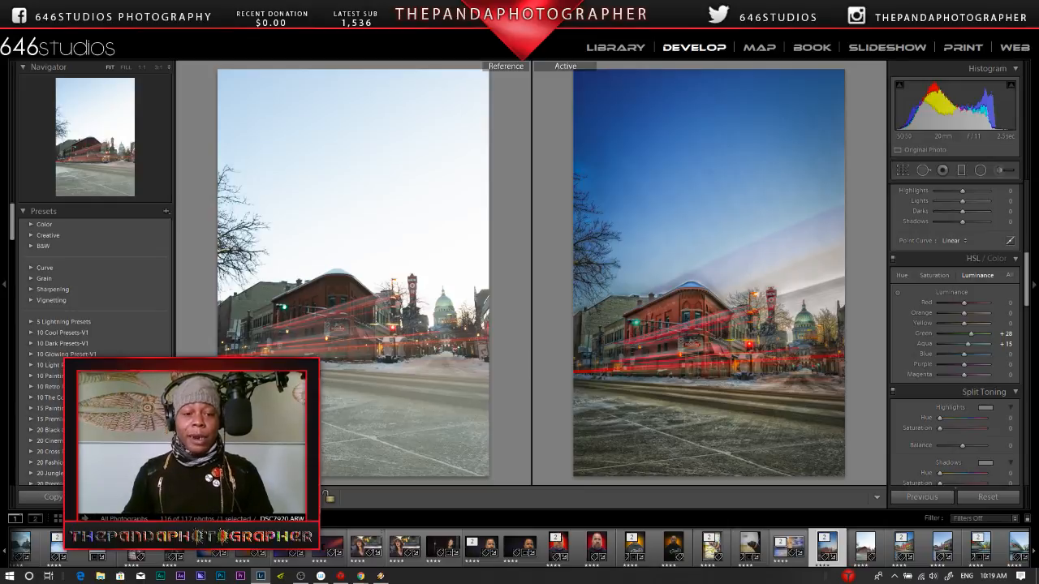
left_click(409, 431)
left_click(448, 424)
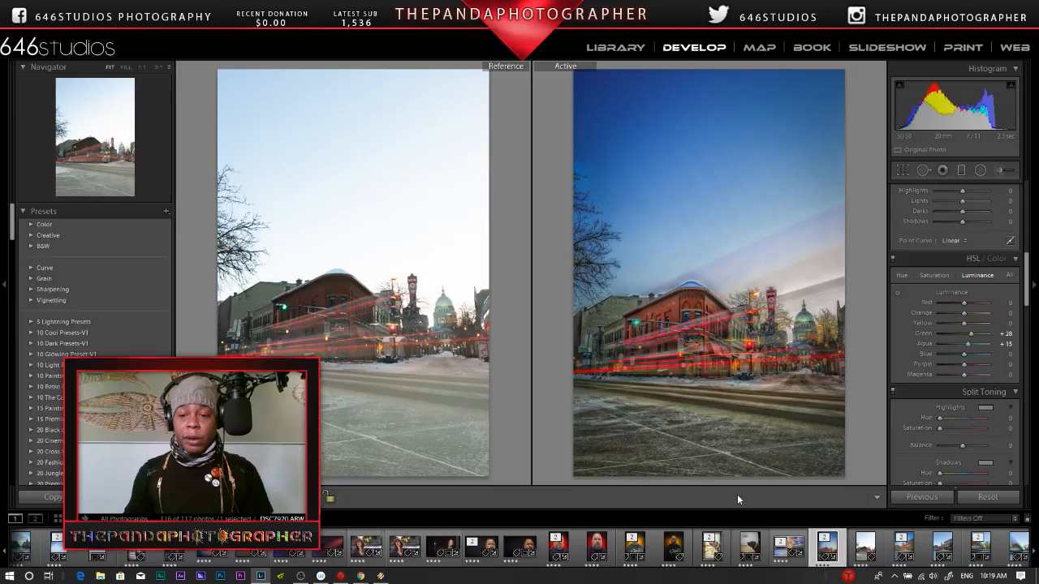
left_click(190, 497)
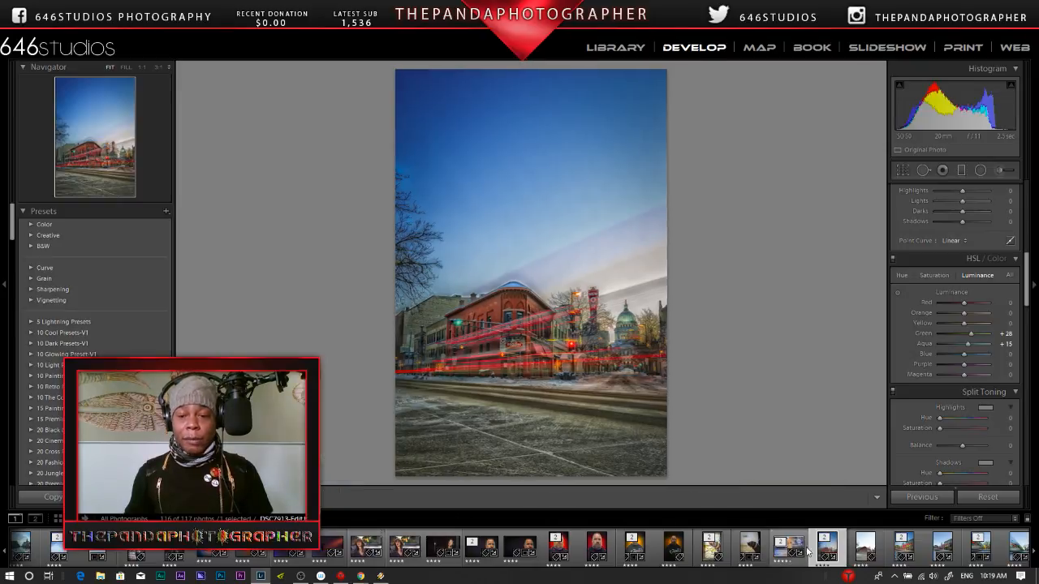
Open the raw DSC7920.ARW photo in Spot Removal and visualize the spots in the sky.
left_click(860, 545)
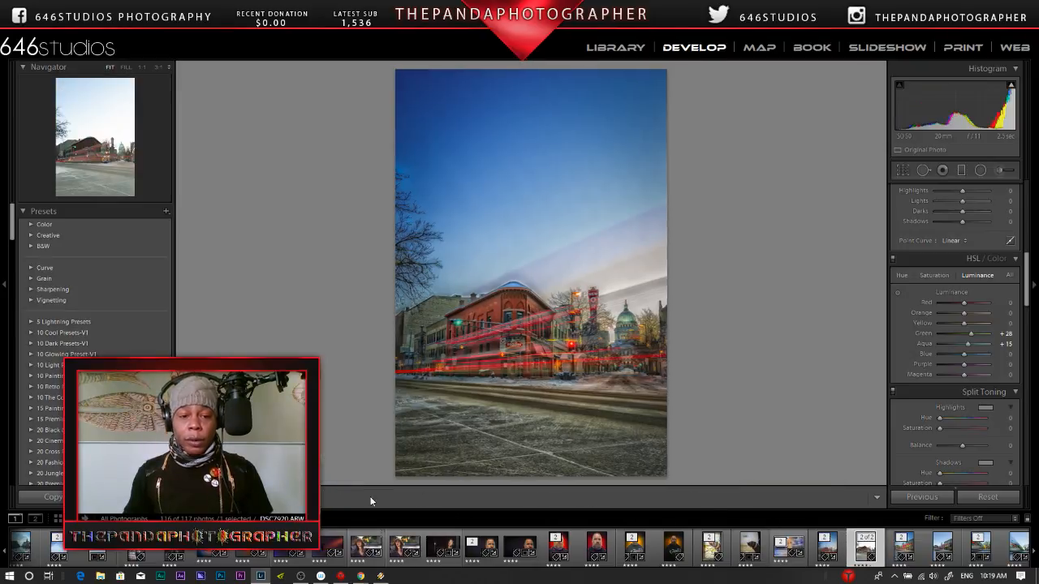
left_click(923, 171)
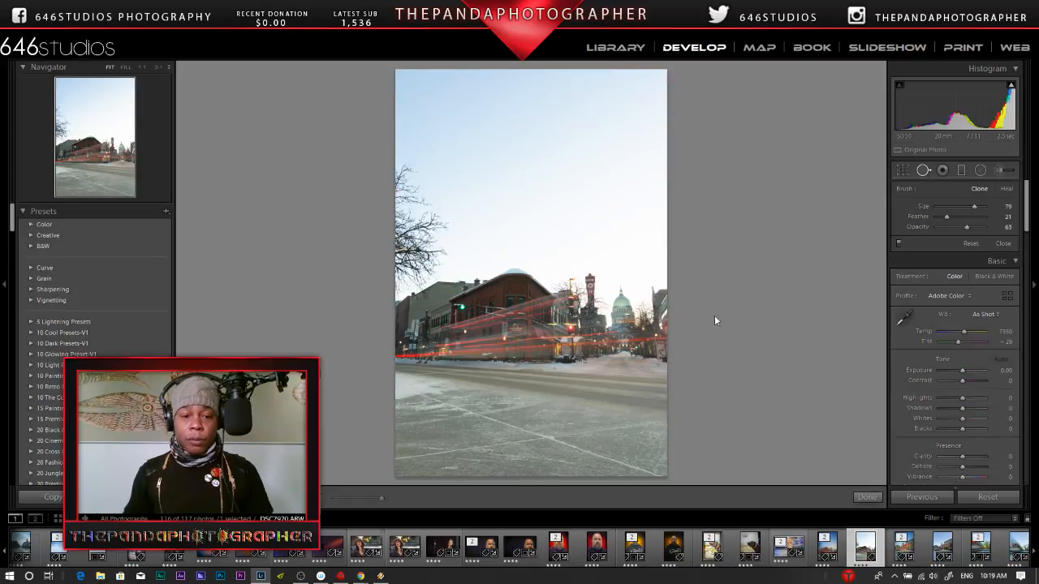
key("a")
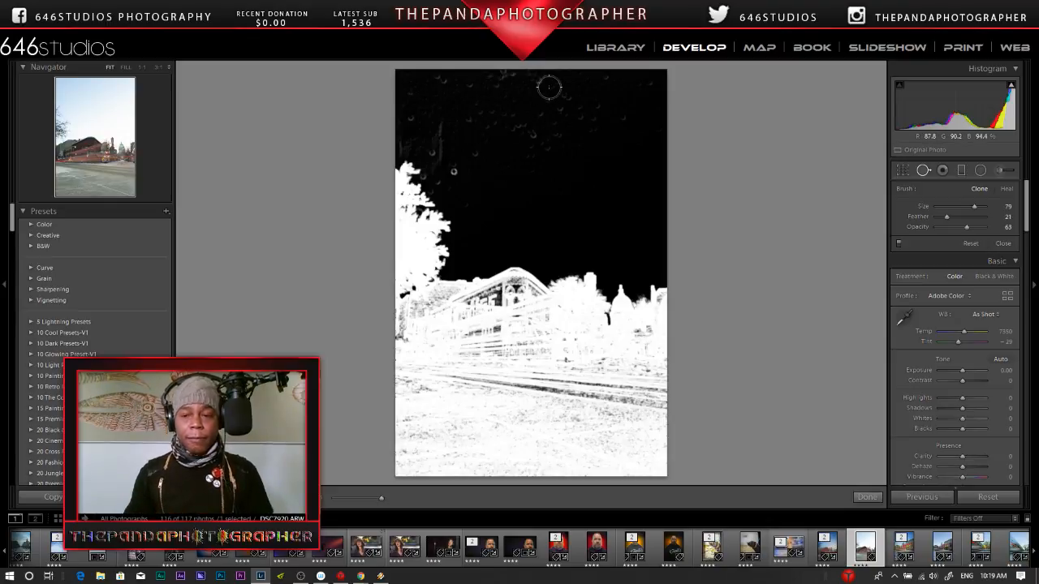
Set the raw street photo's sharpening to Amount 50, Radius 1.1 and Detail 30.
left_click_drag(1027, 212, 1026, 349)
left_click(1008, 315)
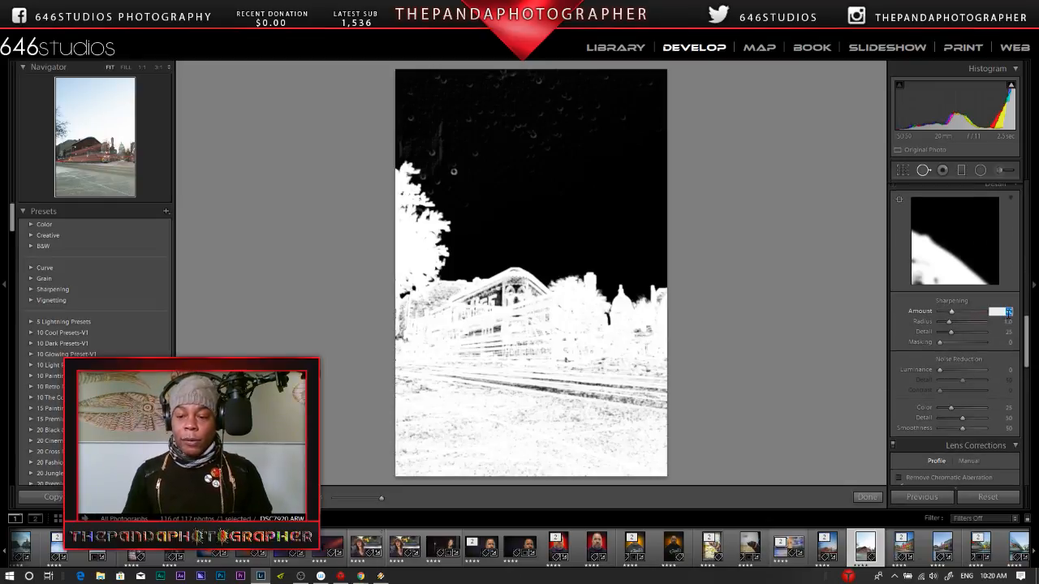
type("50")
key("Return")
key("Tab")
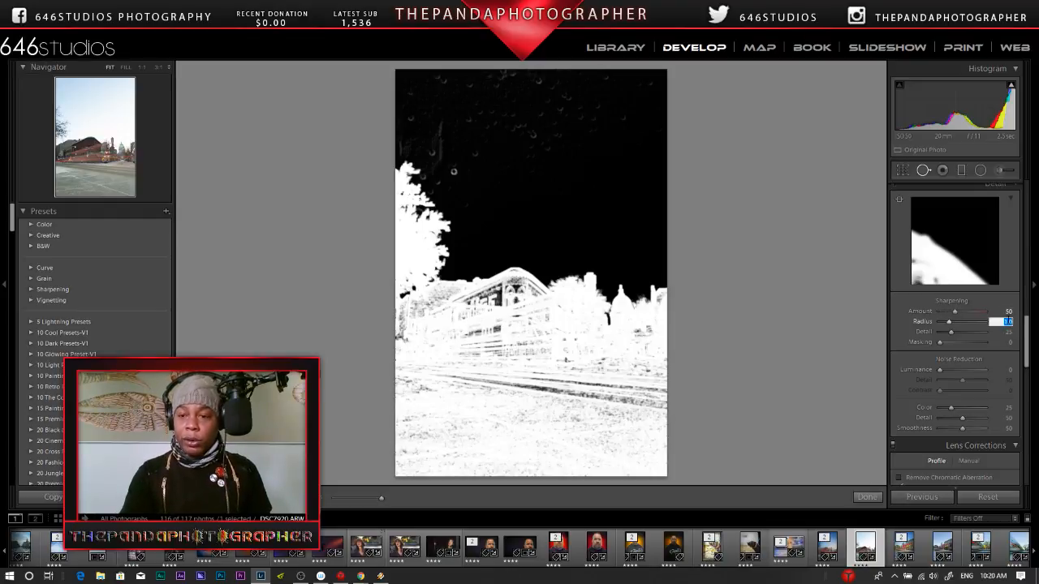
type("1.1")
key("Return")
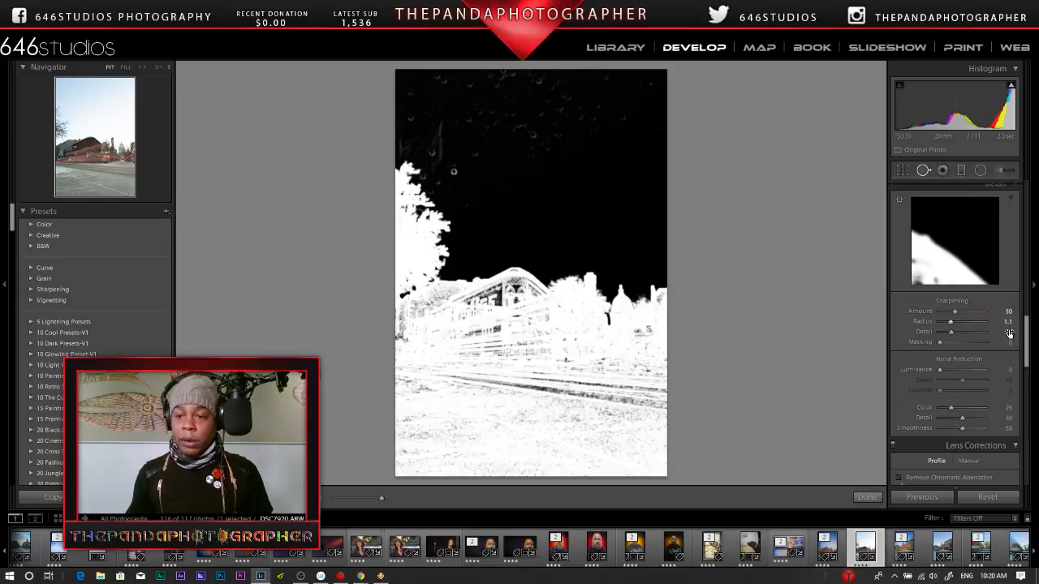
left_click(1008, 332)
type("30")
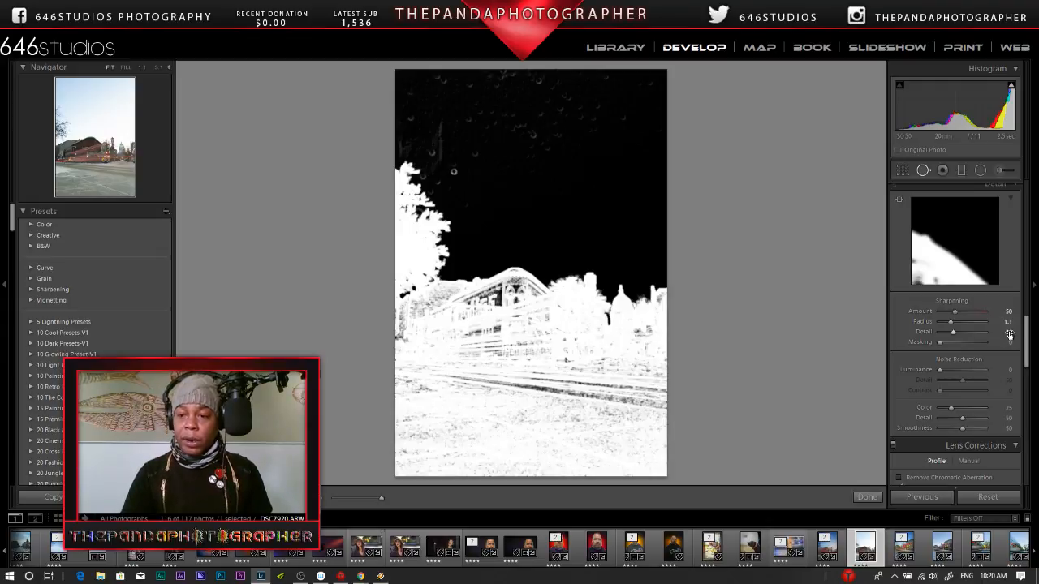
key("Return")
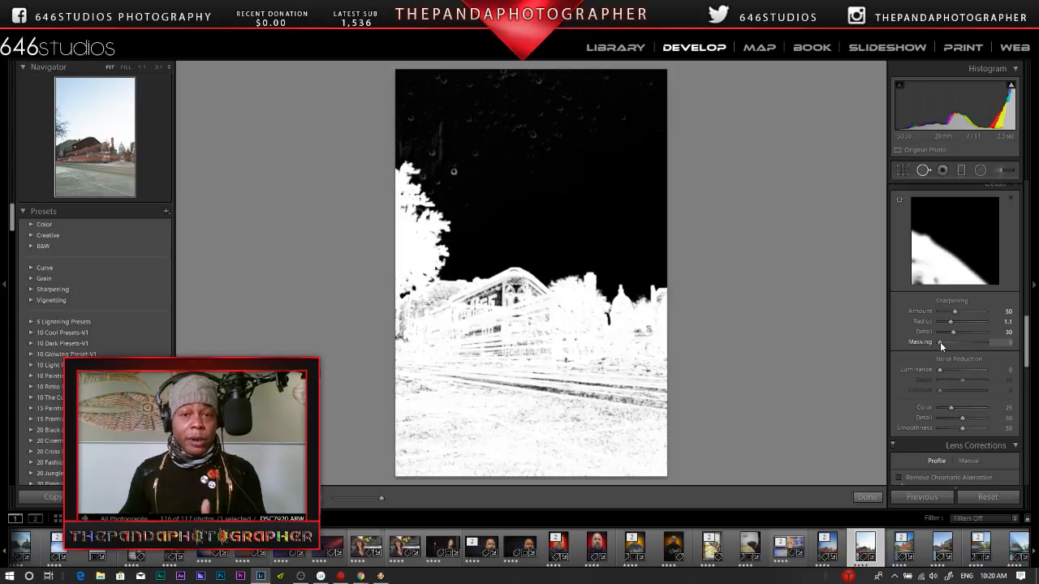
Finish Spot Removal and set the sharpening Masking to 5 while previewing the mask over the photo.
key("alt")
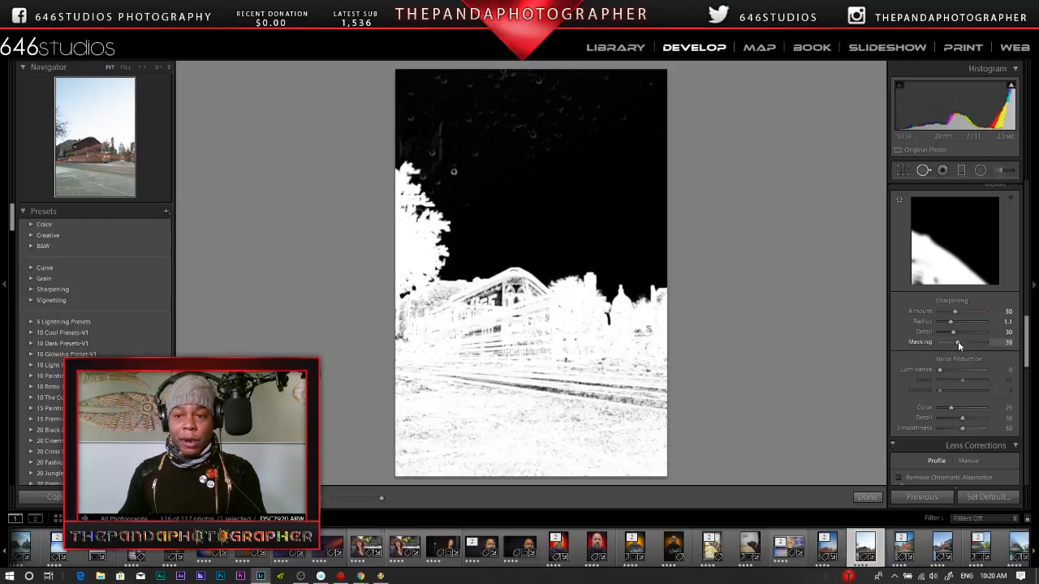
left_click(866, 498)
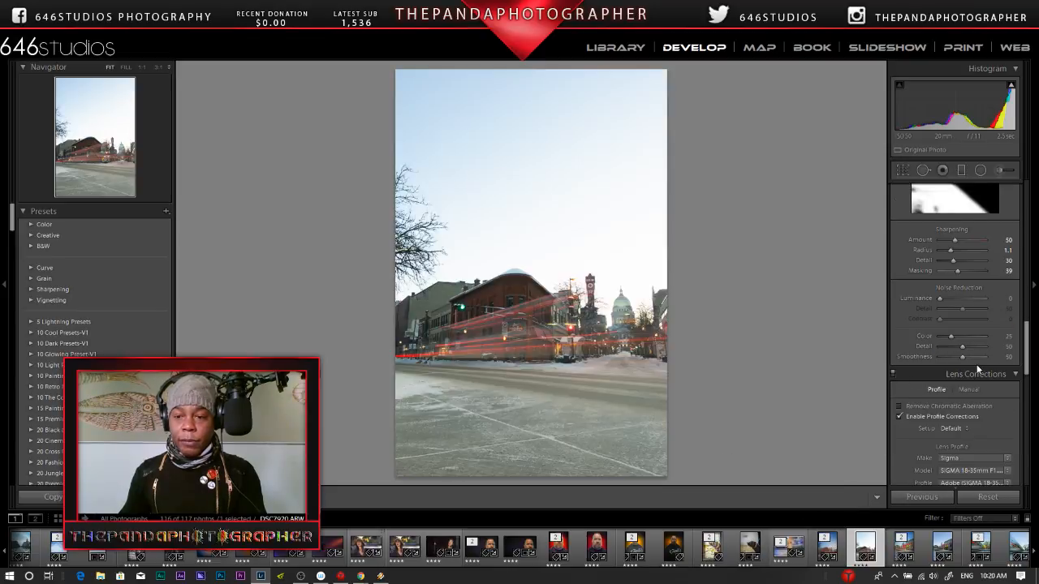
left_click_drag(957, 270, 944, 272)
left_click_drag(951, 272, 942, 274)
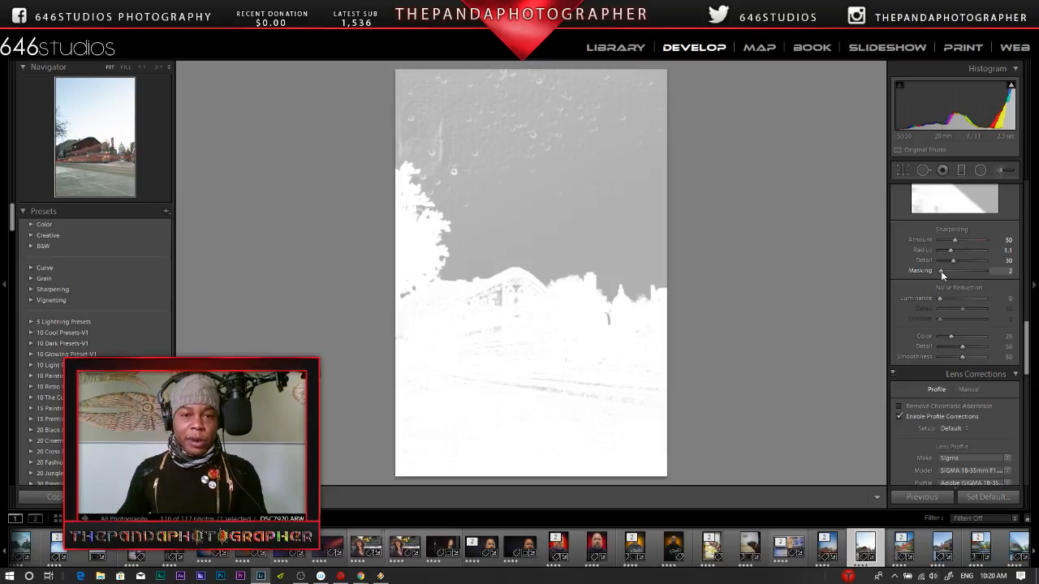
left_click_drag(940, 271, 941, 271)
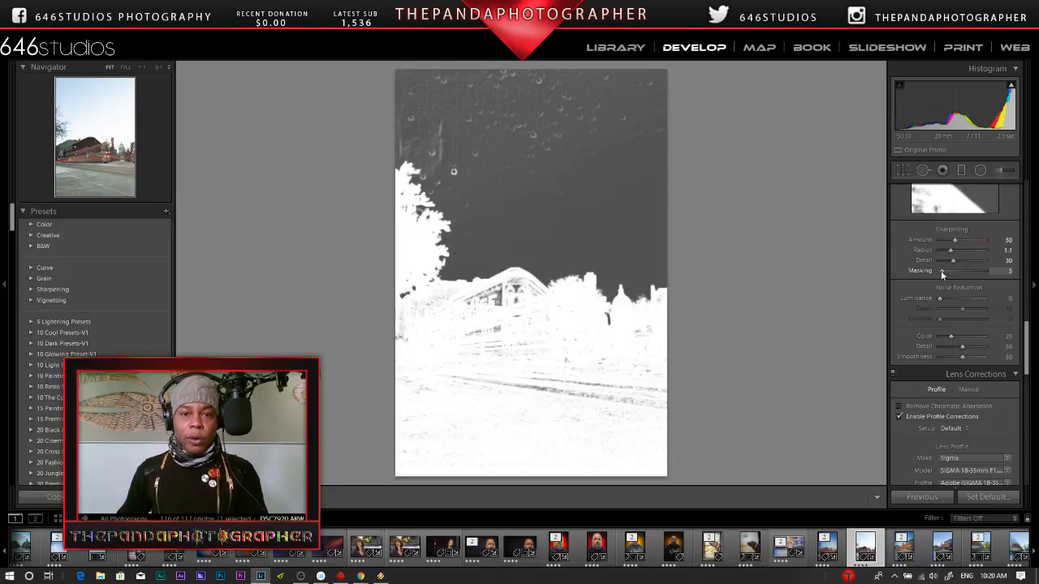
left_click_drag(942, 271, 942, 271)
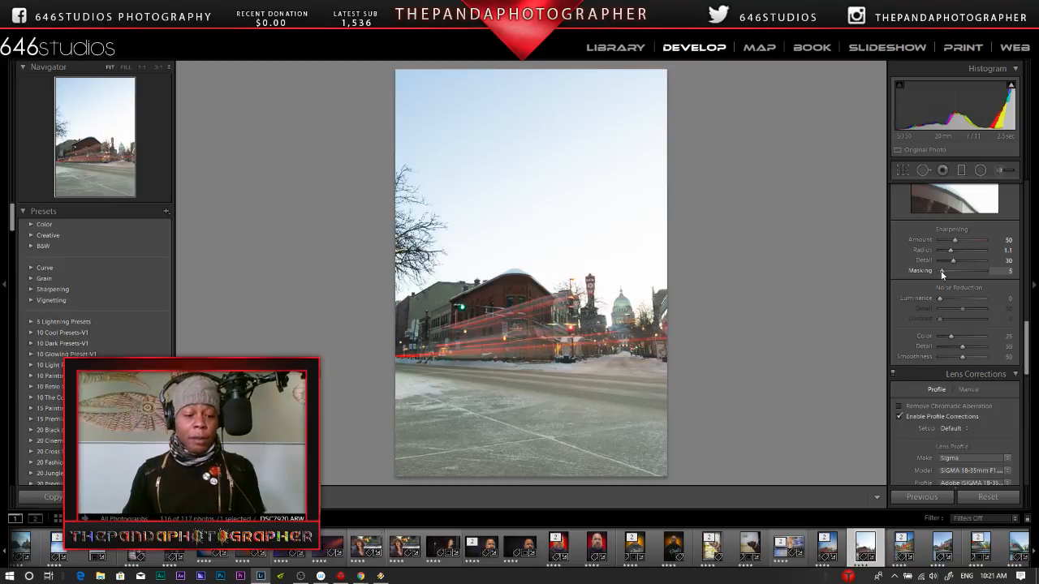
Check the sky at 1:1 and set the sharpening Masking to 6.
left_click(942, 272, "alt")
left_click(97, 103)
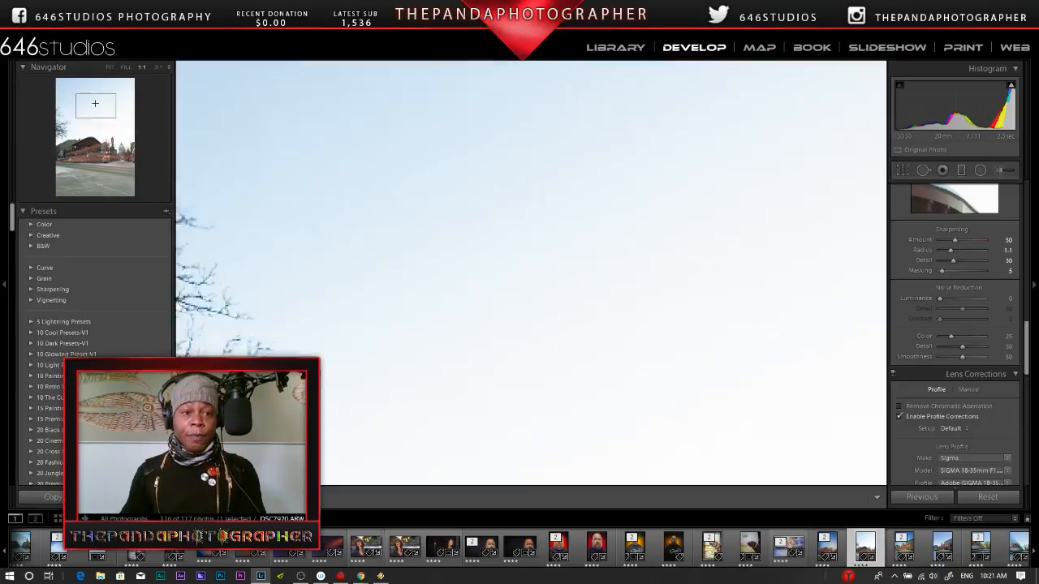
left_click(941, 273, "alt")
left_click_drag(941, 272, 941, 273)
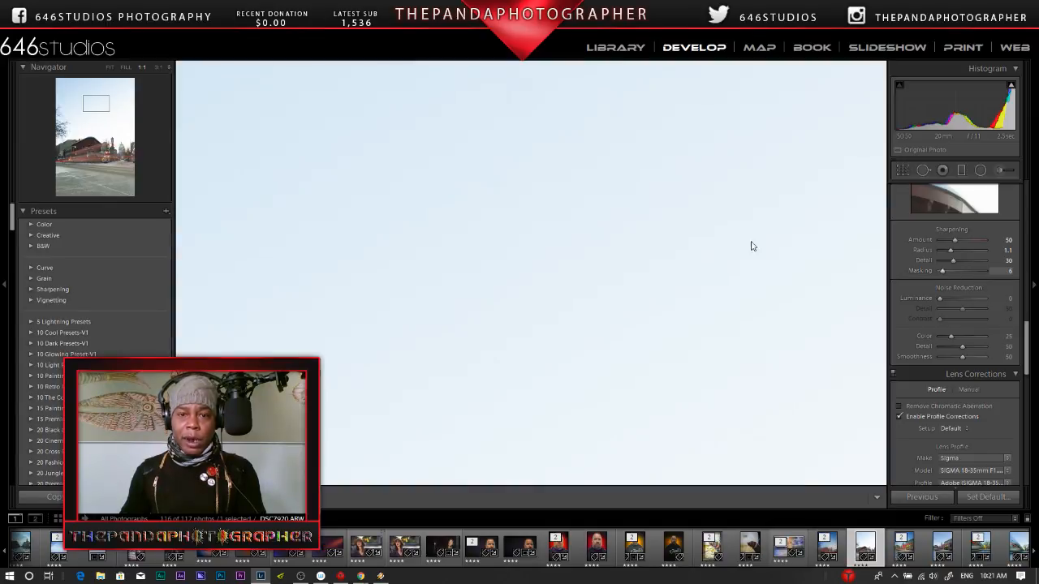
Examine the sky for dust spots with the masking preview at Fill size and at 1:1, and return to the full photo.
left_click(125, 67)
left_click_drag(945, 270, 945, 270)
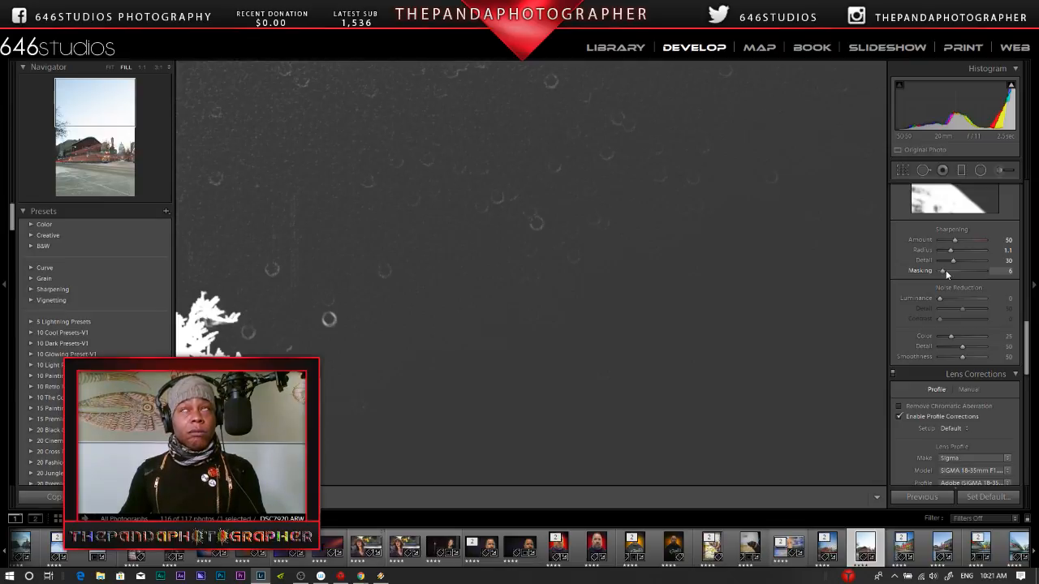
left_click_drag(946, 270, 946, 270)
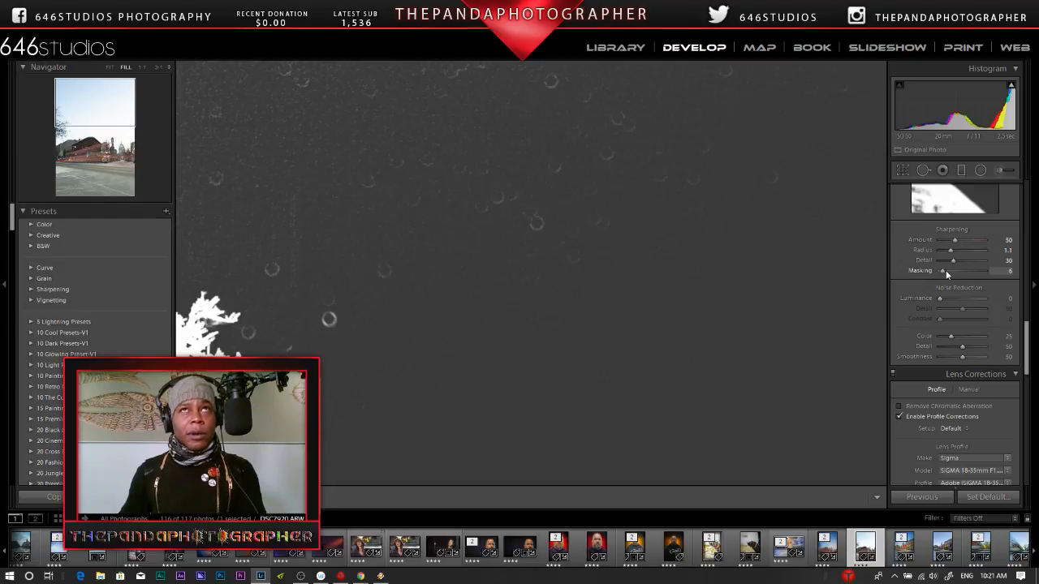
left_click_drag(946, 270, 945, 270)
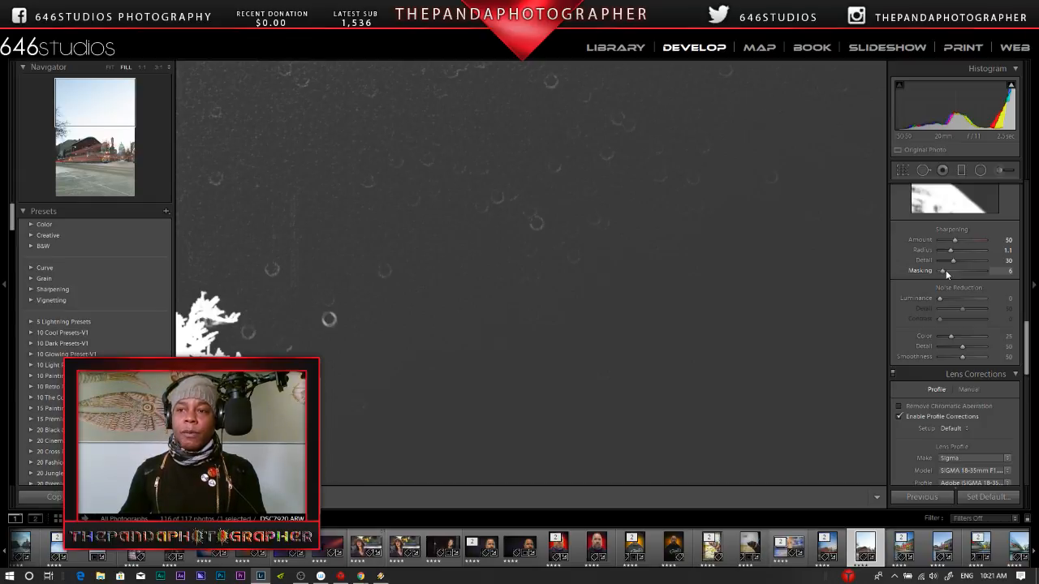
left_click_drag(946, 270, 946, 270)
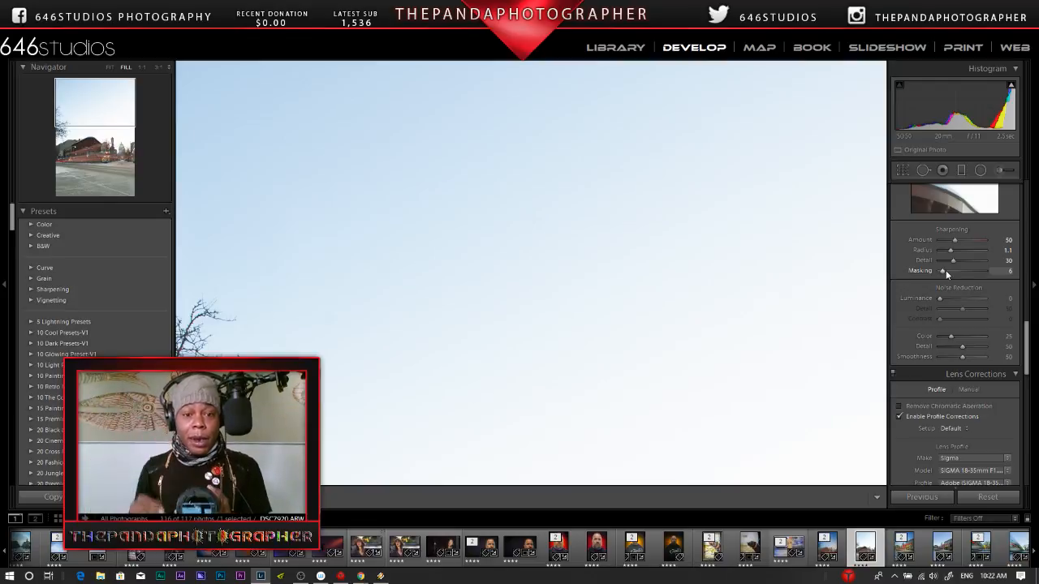
left_click(736, 330)
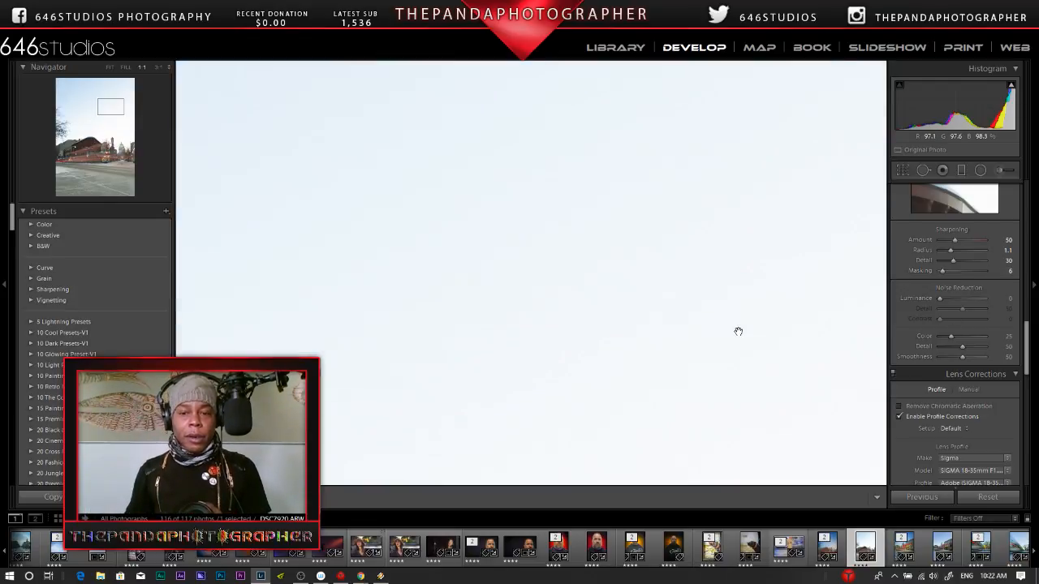
left_click(738, 331)
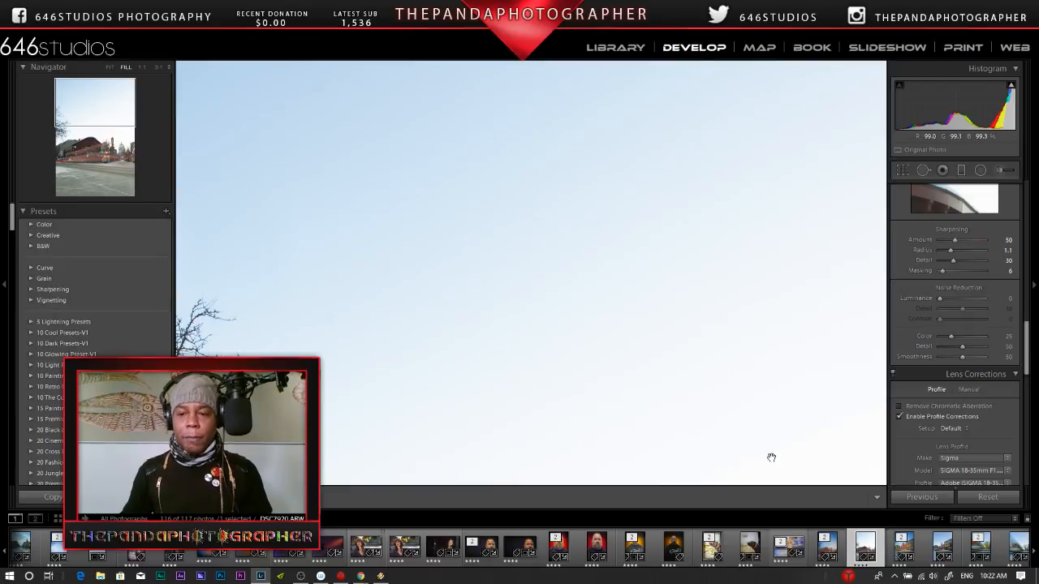
left_click(111, 67)
Open DSC7920-Edit.tif and examine the pavement texture, snowbanks and road at 1:1, moving across to the side street.
left_click(826, 547)
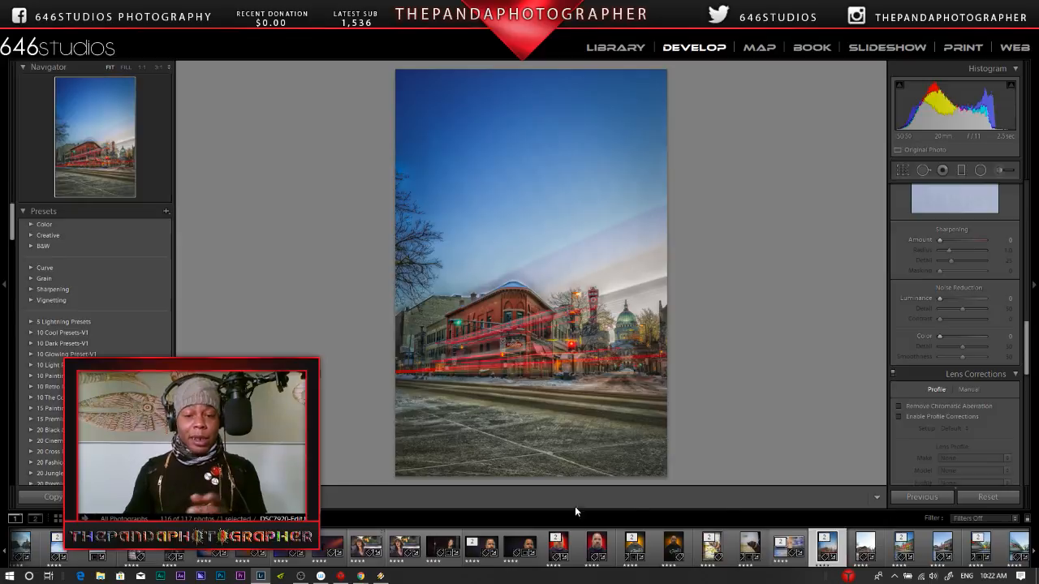
left_click(498, 438)
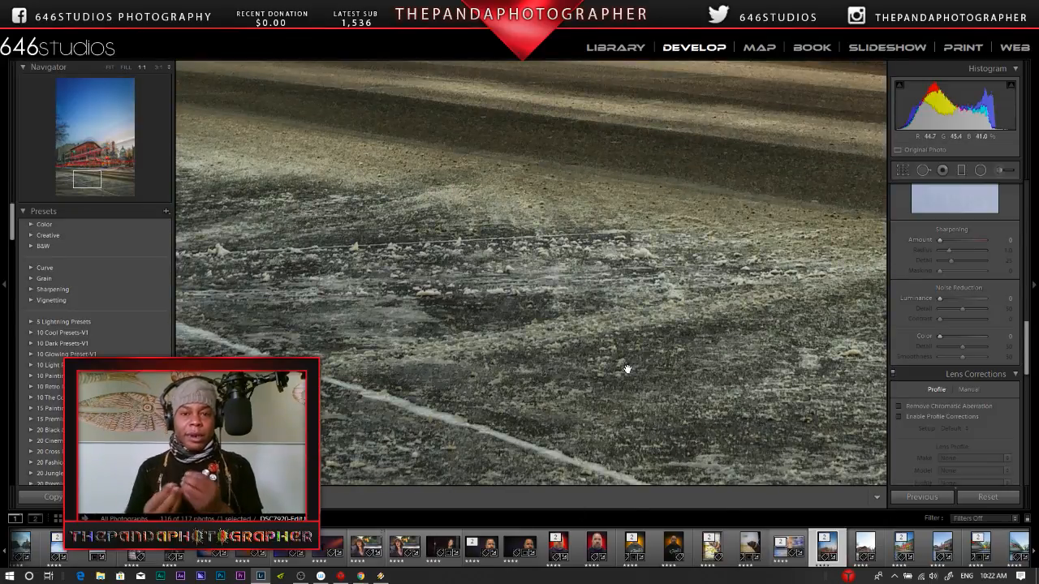
left_click_drag(631, 281, 588, 390)
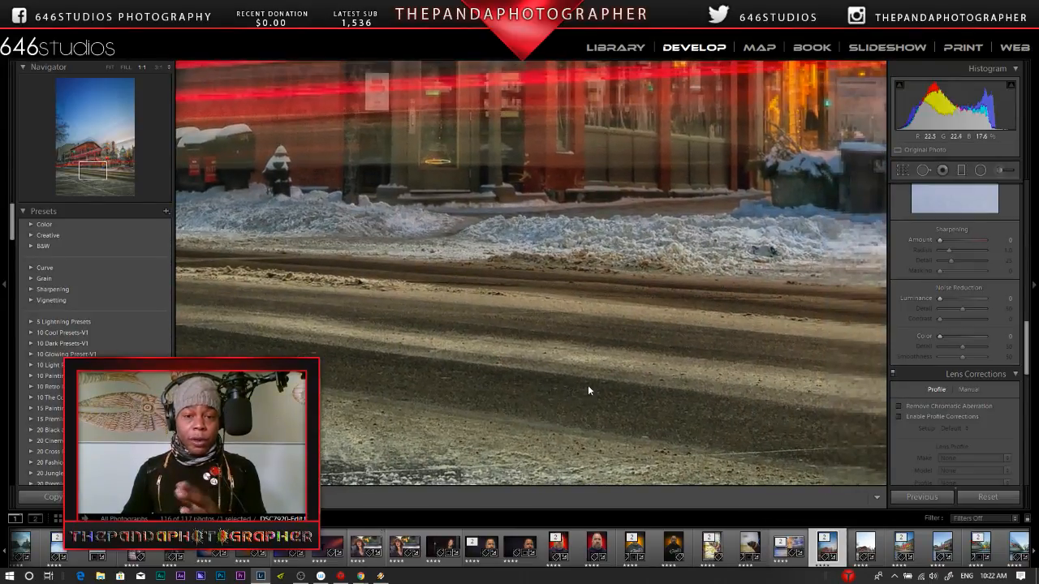
left_click_drag(721, 399, 360, 323)
left_click_drag(842, 366, 683, 360)
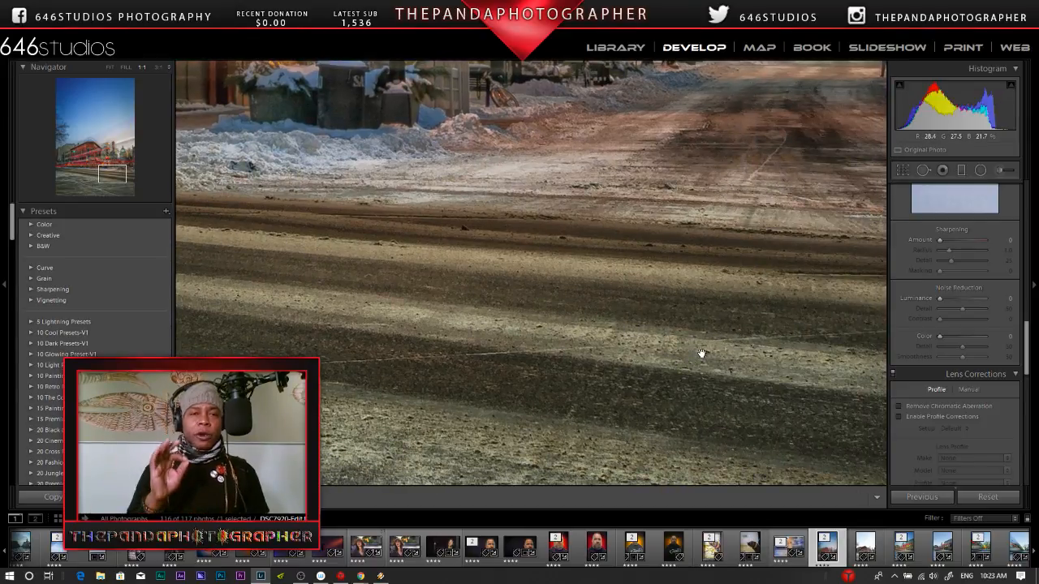
left_click(702, 354)
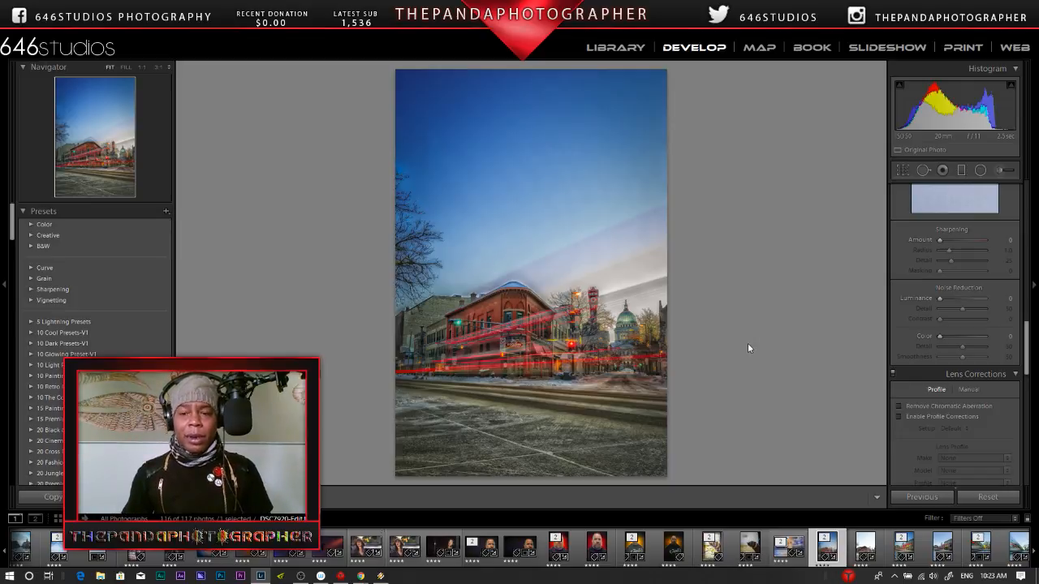
Open DSC7922-Edit.tif and examine the HopCat sign and storefront at 1:1.
left_click(901, 552)
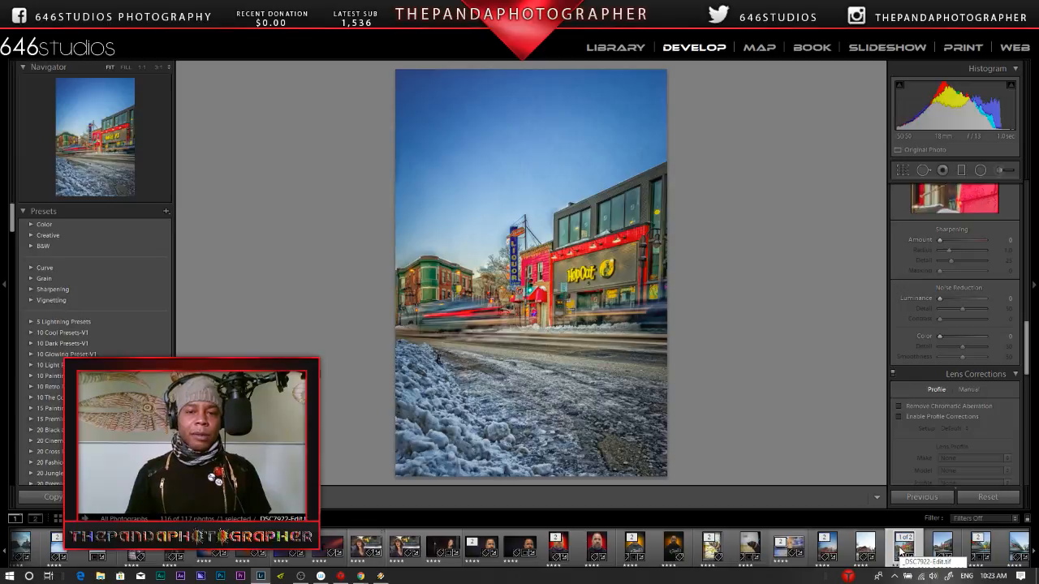
left_click(899, 550)
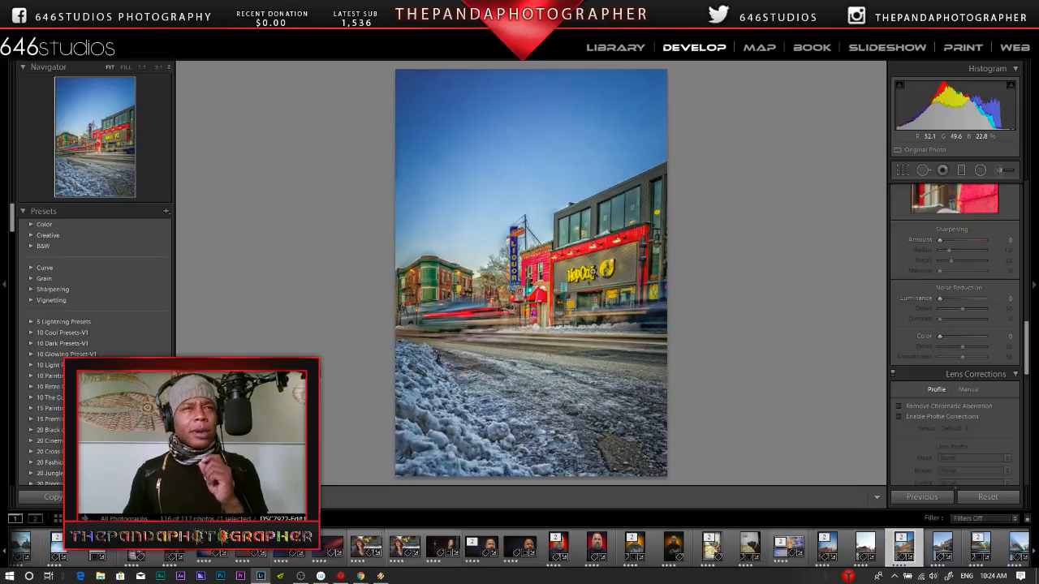
left_click(582, 272)
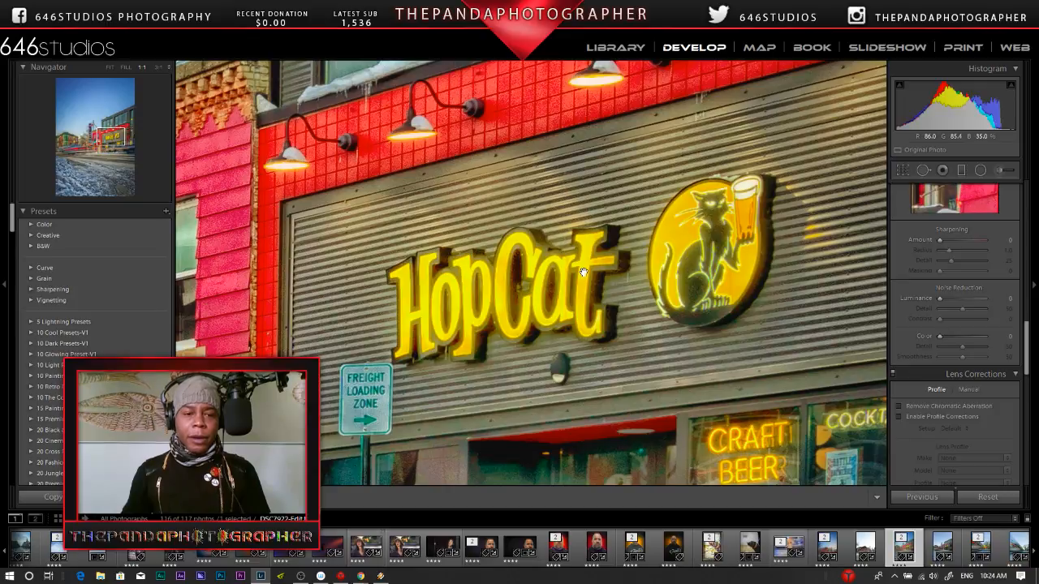
left_click(452, 272)
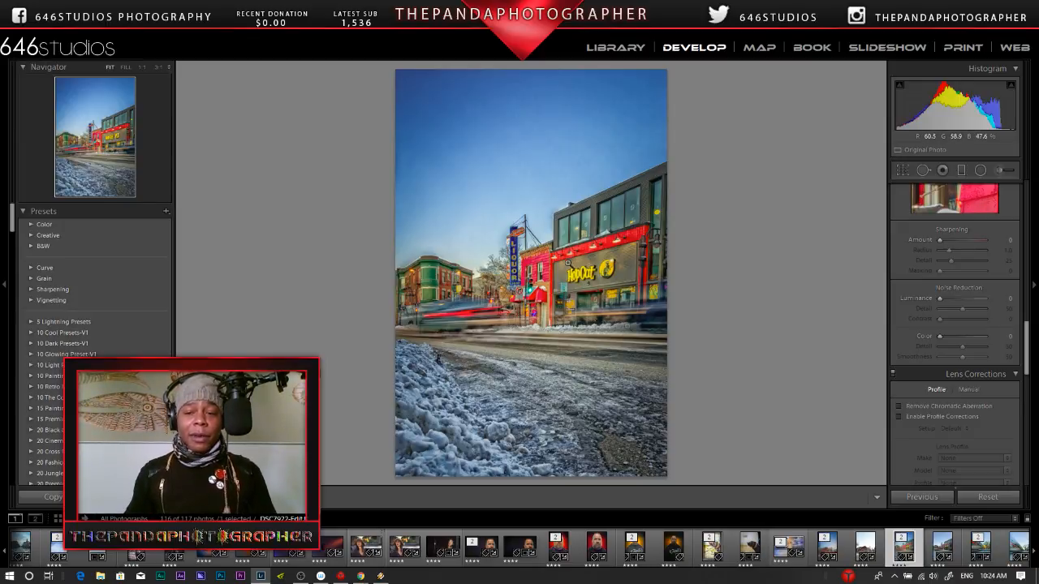
Open the raw DSC7922.ARW and examine the upper windows and the red car light trails at 1:1.
left_click(942, 547)
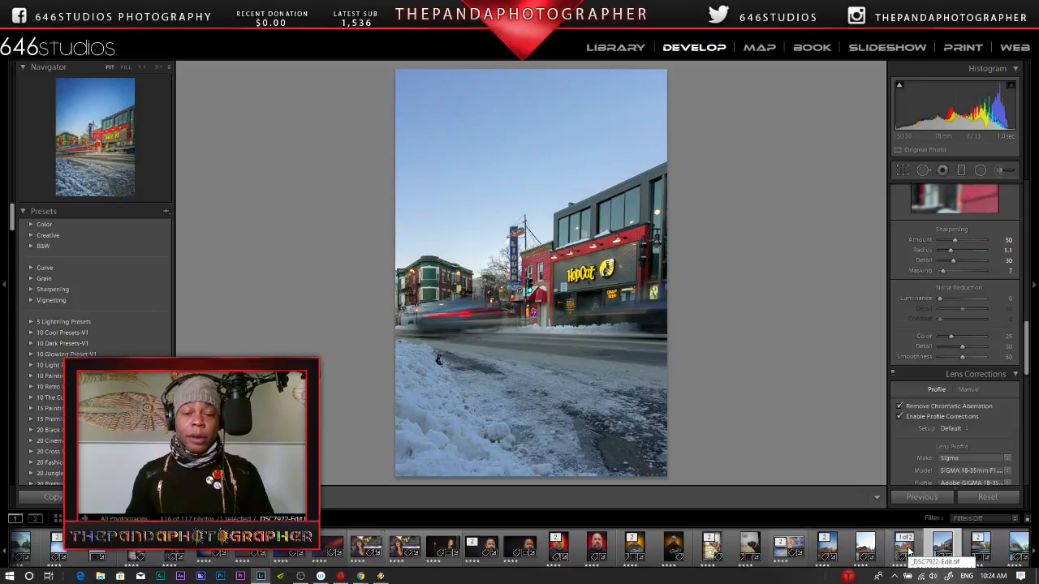
left_click(573, 219)
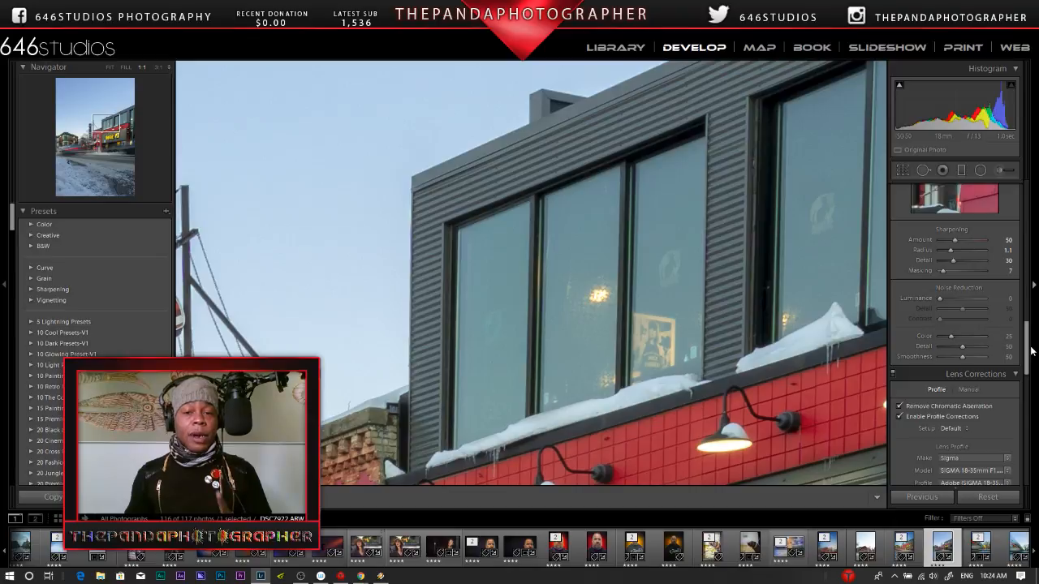
left_click(560, 362)
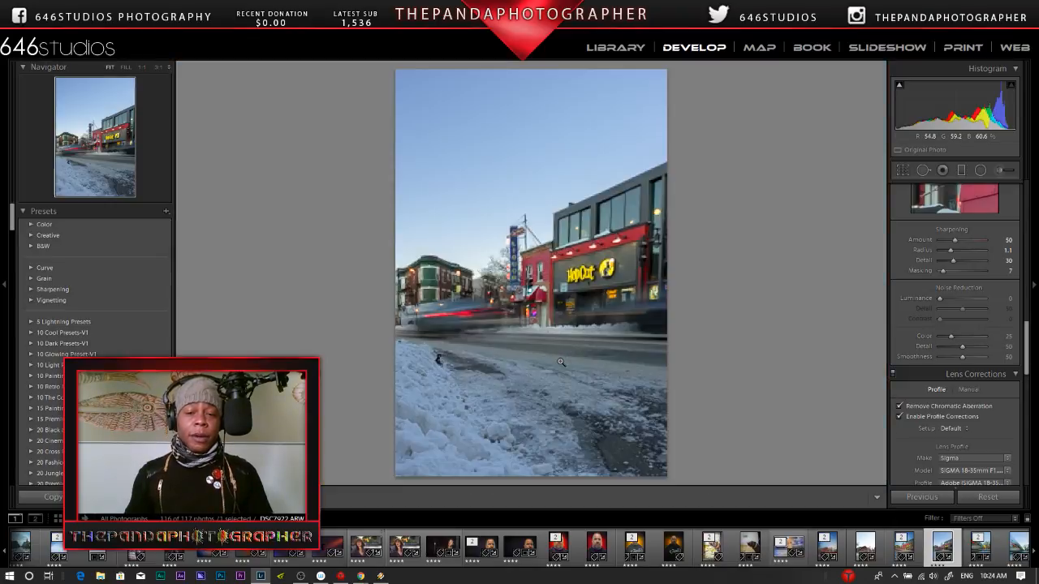
left_click(445, 314)
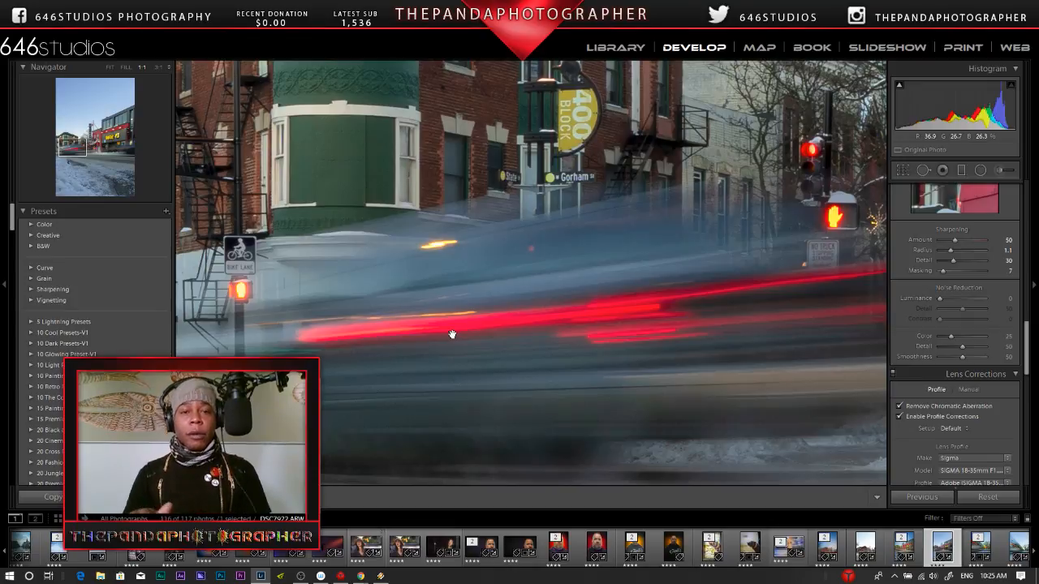
left_click(540, 184)
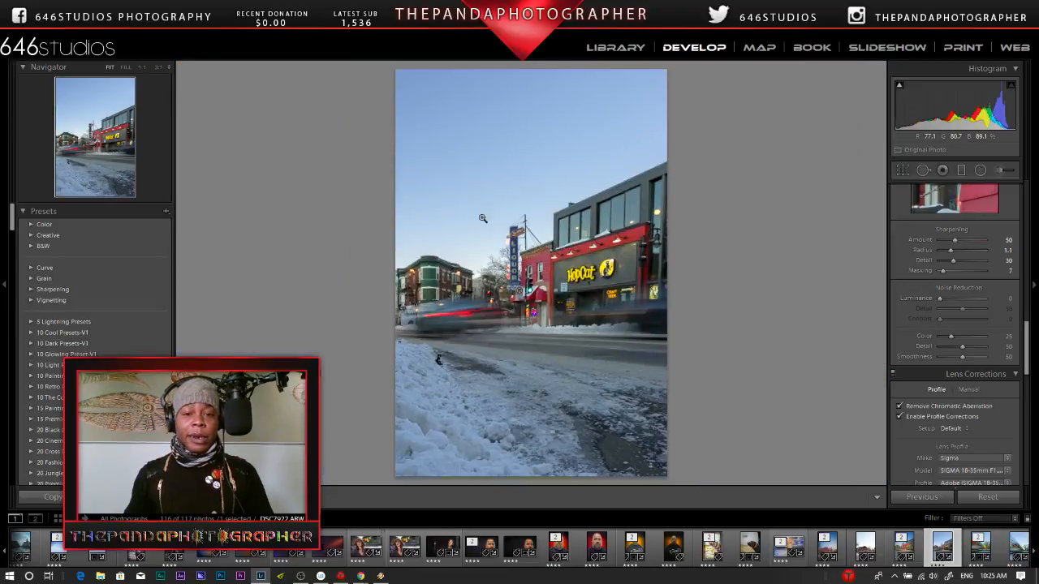
Compare the green corner building at 1:1 in the raw DSC7922.ARW and in DSC7922-Edit.tif.
left_click(430, 277)
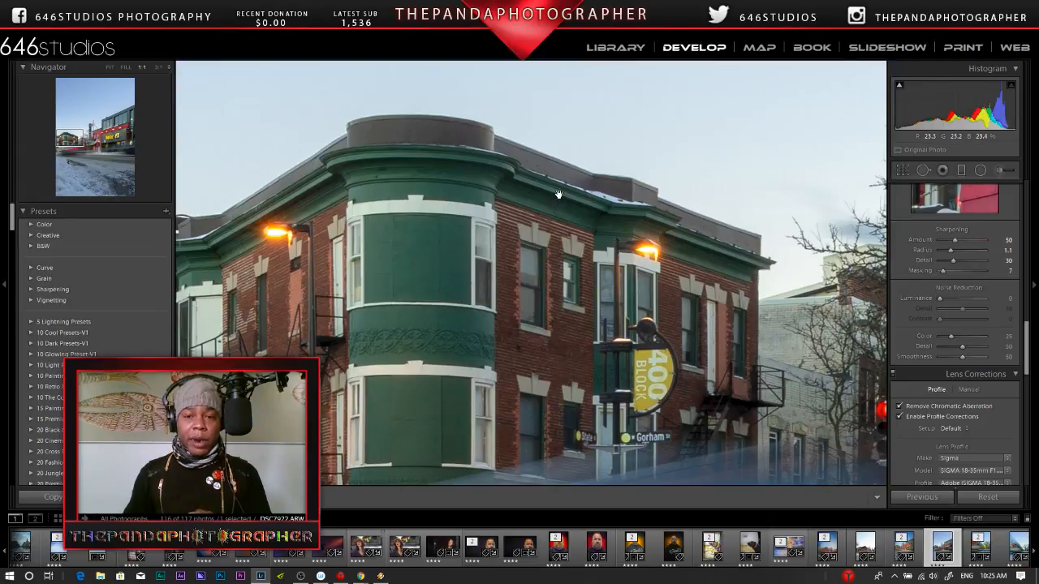
left_click(717, 291)
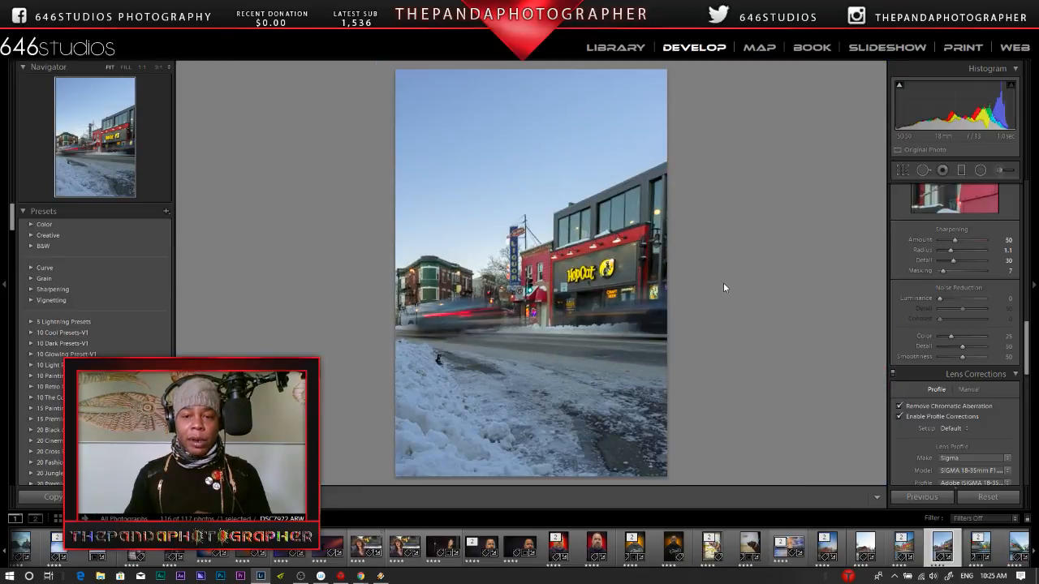
left_click(903, 548)
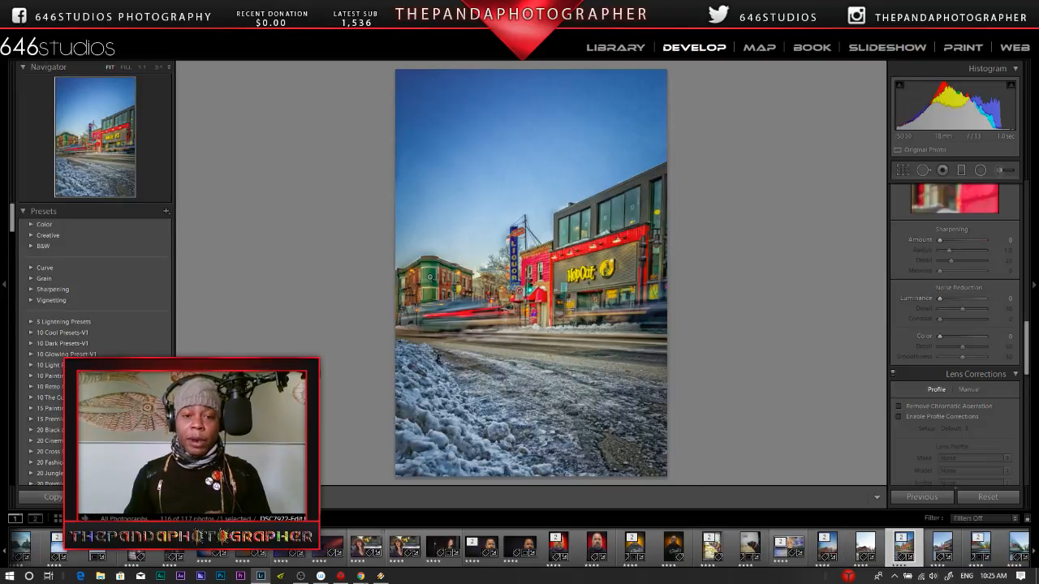
left_click(430, 276)
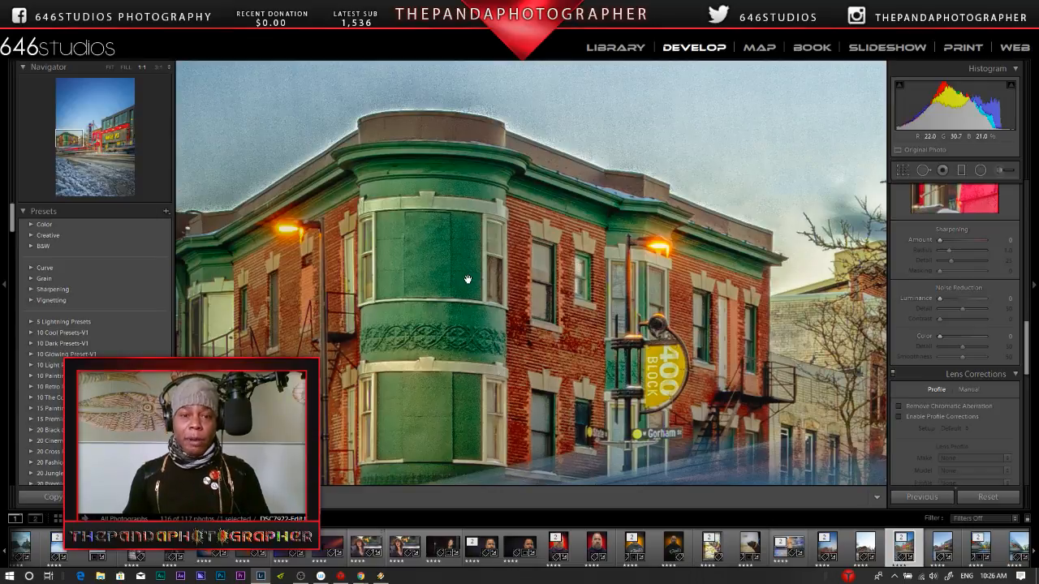
left_click(468, 279)
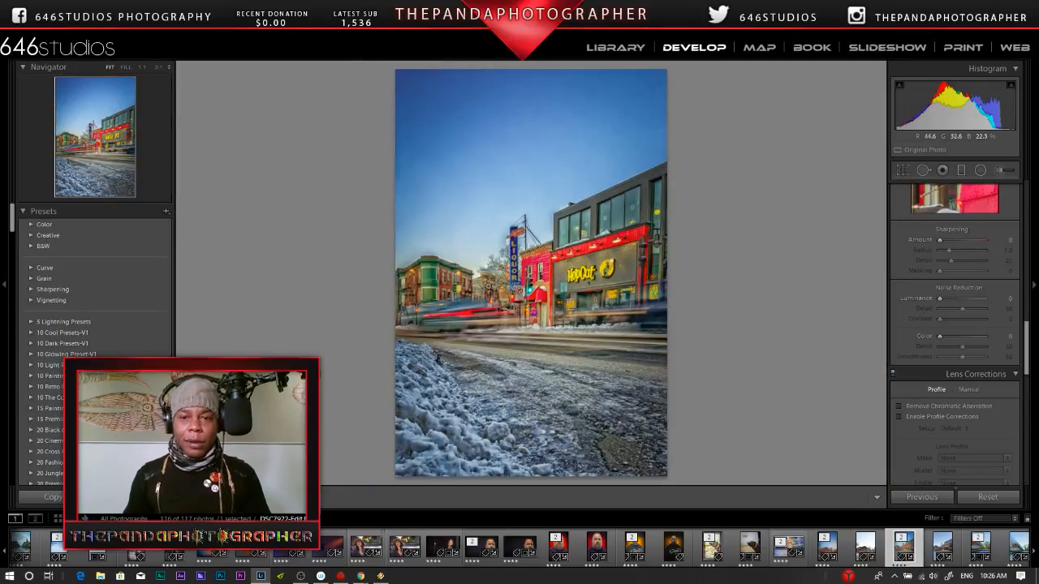
Compare the liquor sign and red facade beside HopCat at 1:1 in DSC7922-Edit.tif and the raw DSC7922.ARW.
left_click(544, 264)
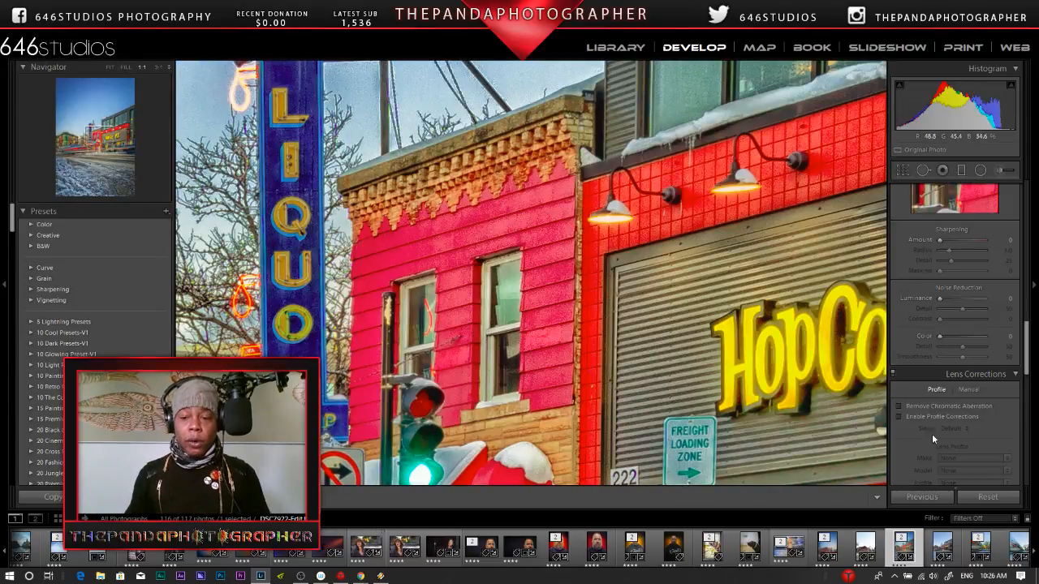
left_click(946, 548)
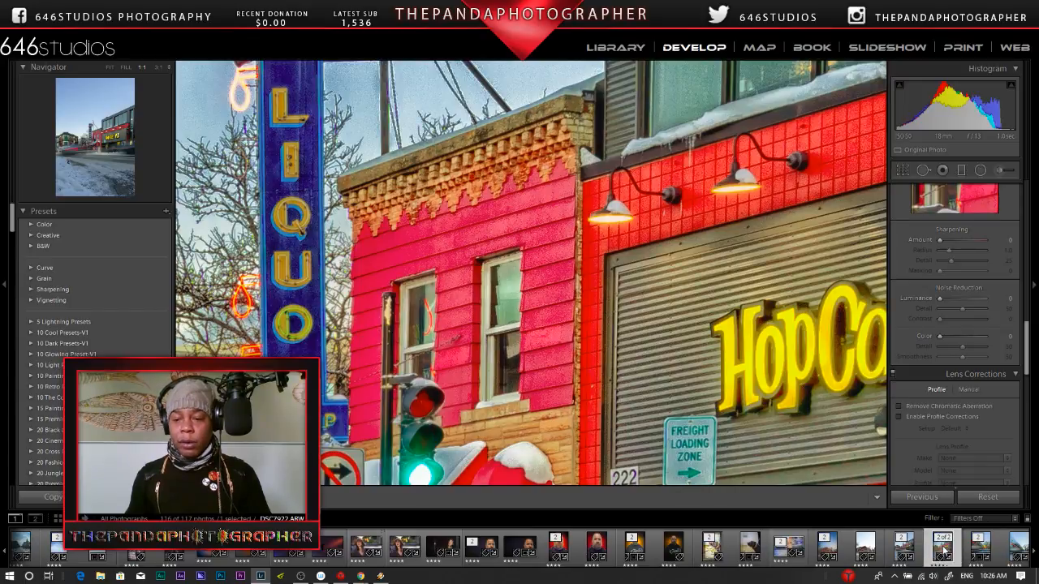
left_click(942, 552)
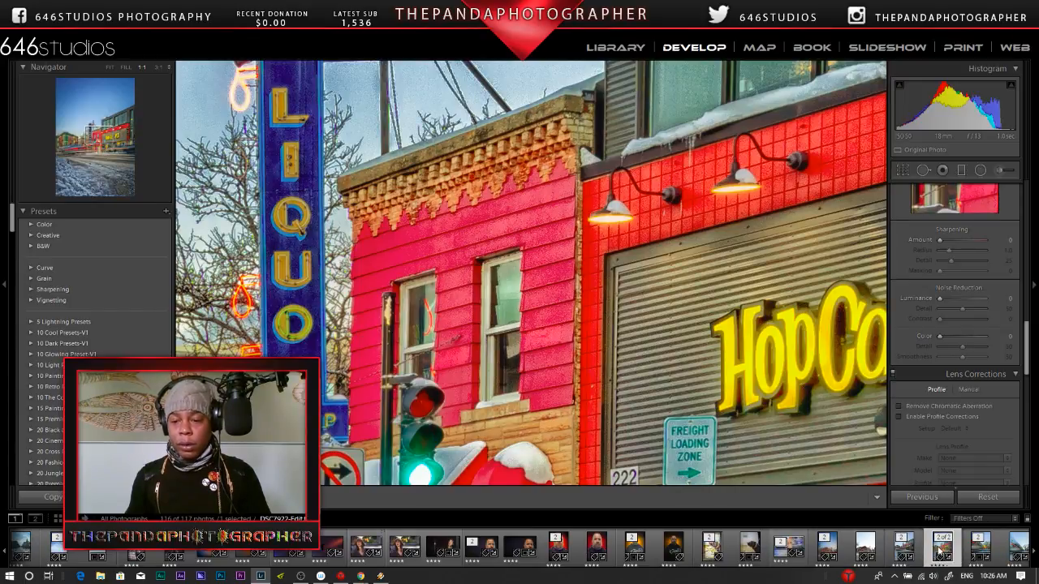
left_click(905, 552)
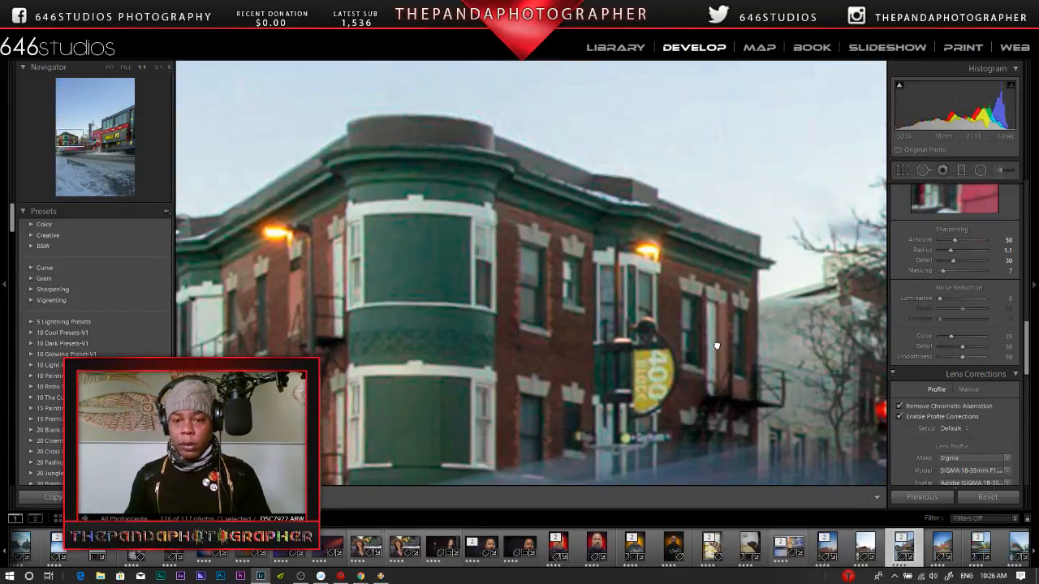
left_click(717, 346)
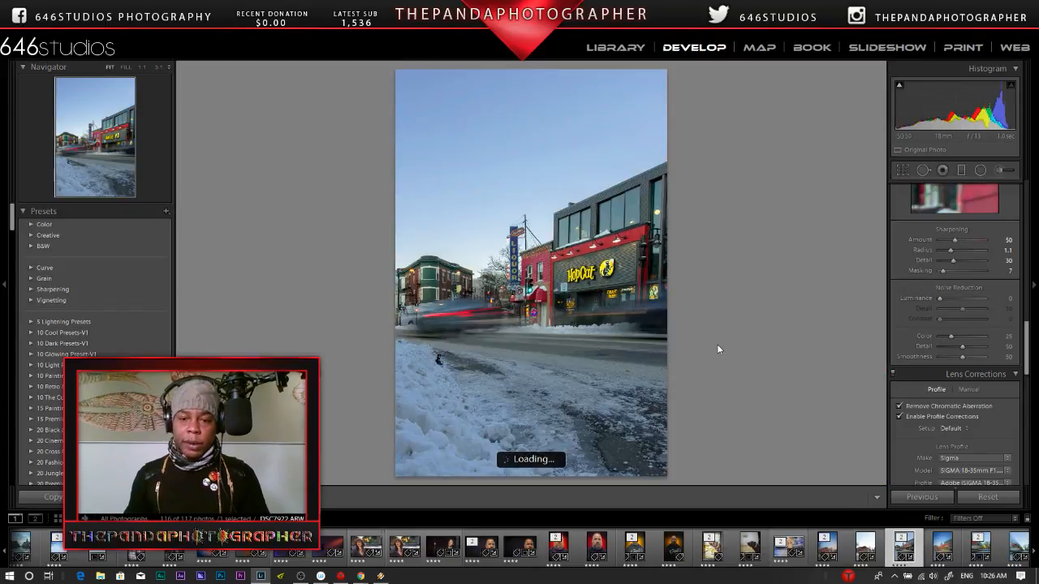
left_click(546, 271)
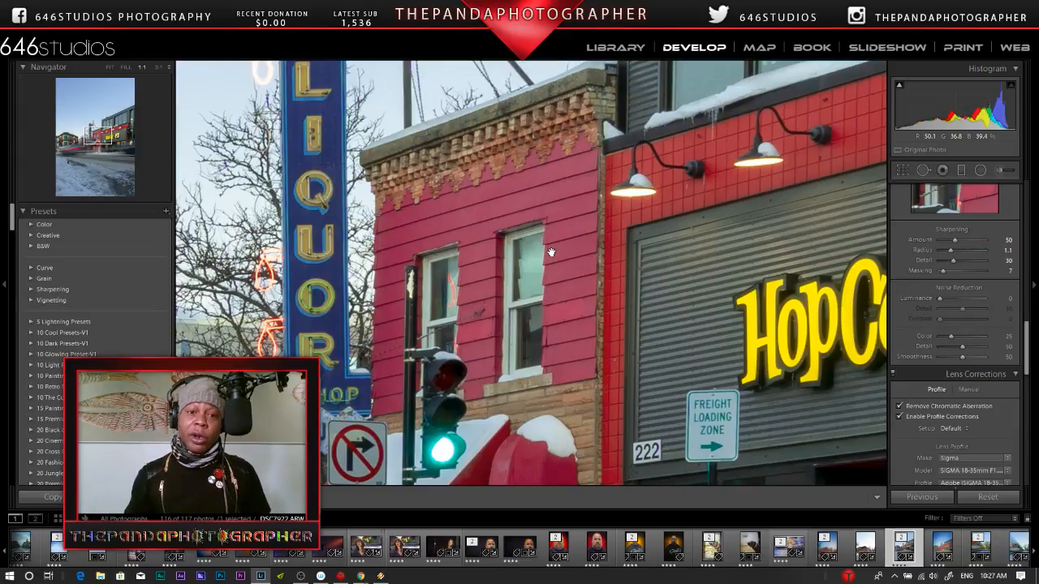
left_click(550, 253)
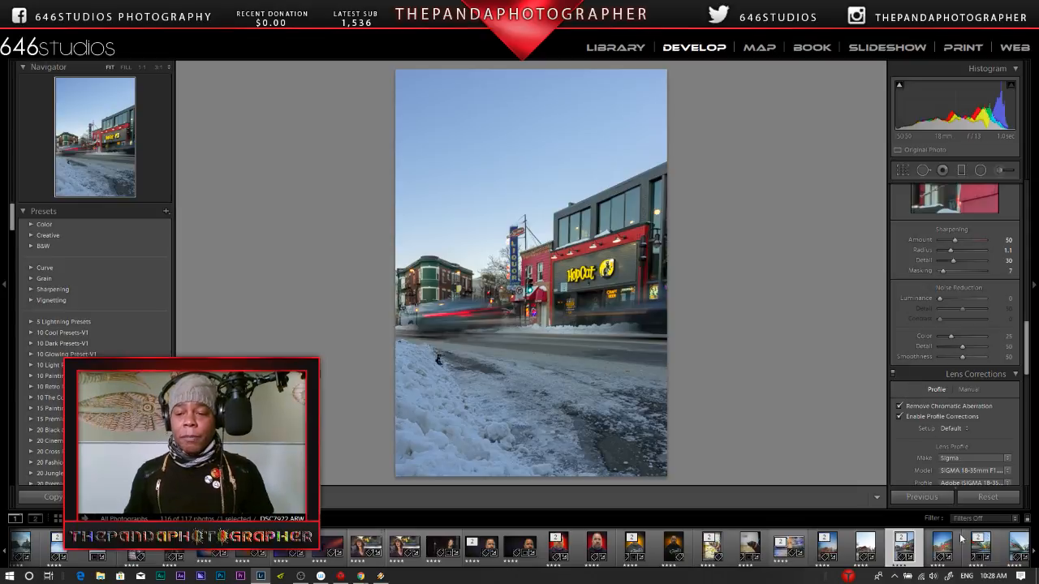
Open DSC7927-Edit.tif and examine the end of the bus's orange light trail at 1:1.
left_click(982, 549)
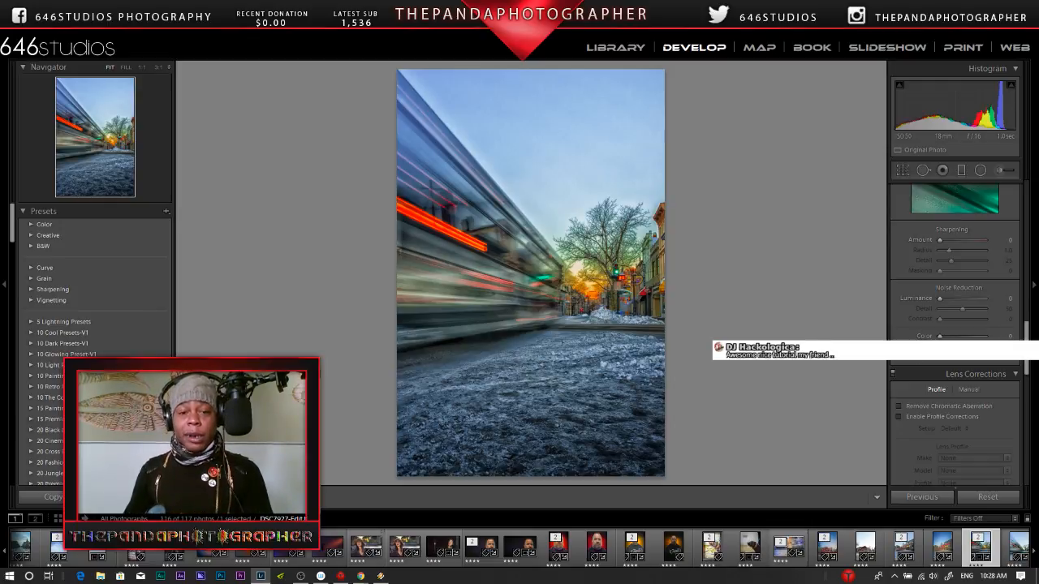
left_click(485, 250)
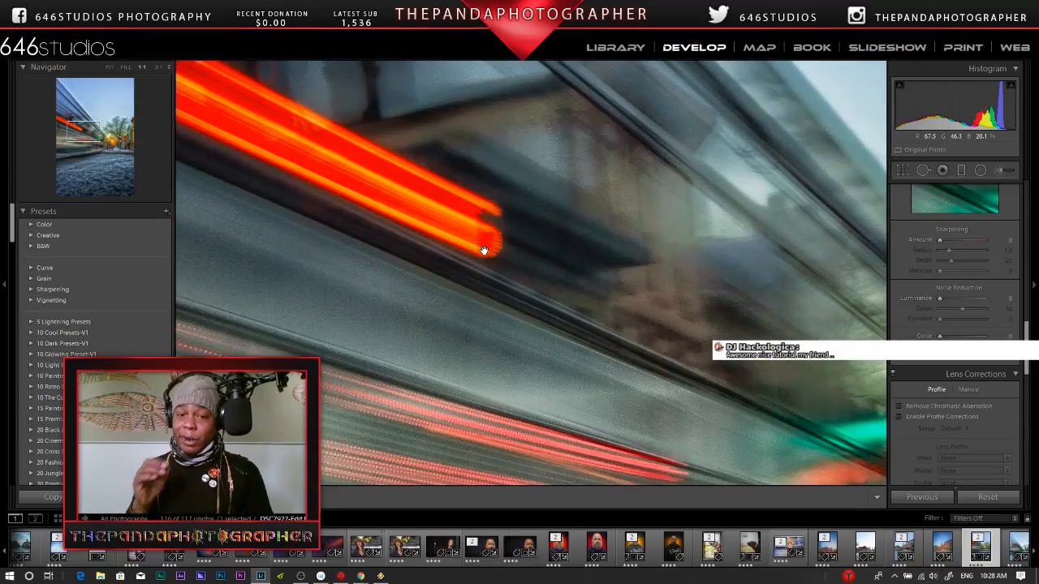
left_click(484, 250)
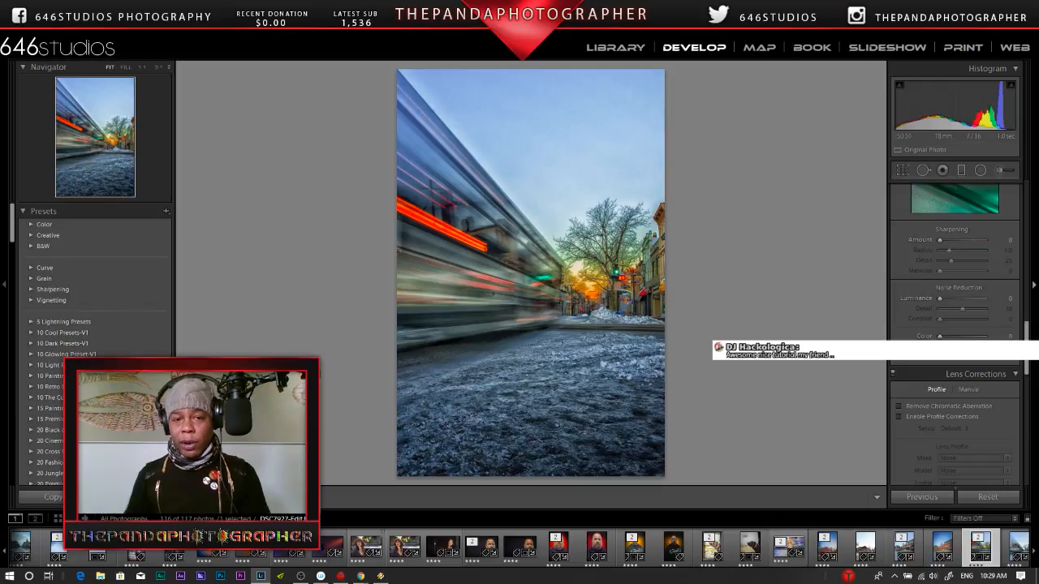
Examine the motion-blurred bus at 1:1 from its upper corner down along the pink and orange light trails.
left_click(422, 123)
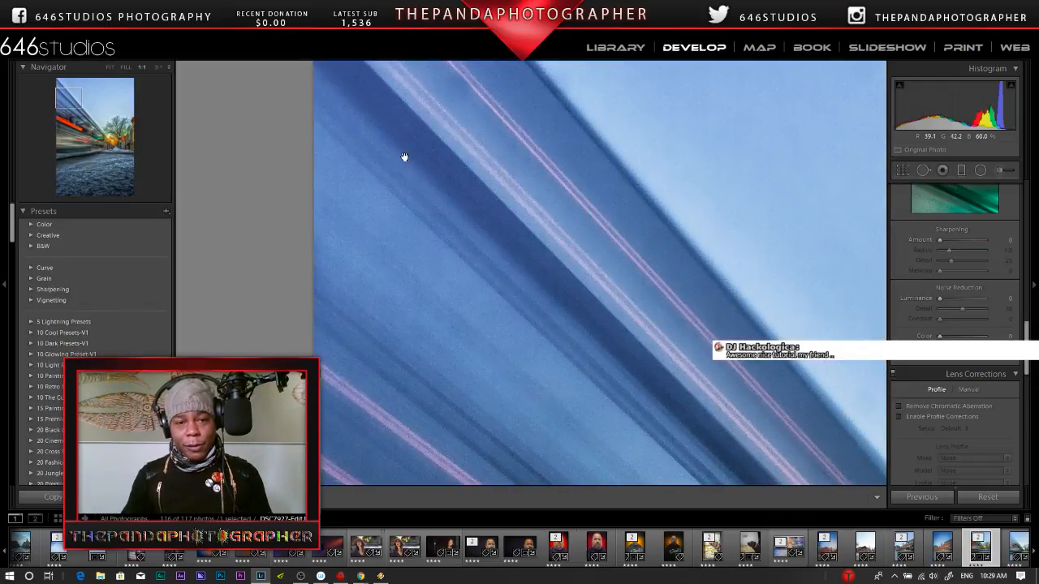
left_click_drag(413, 167, 526, 325)
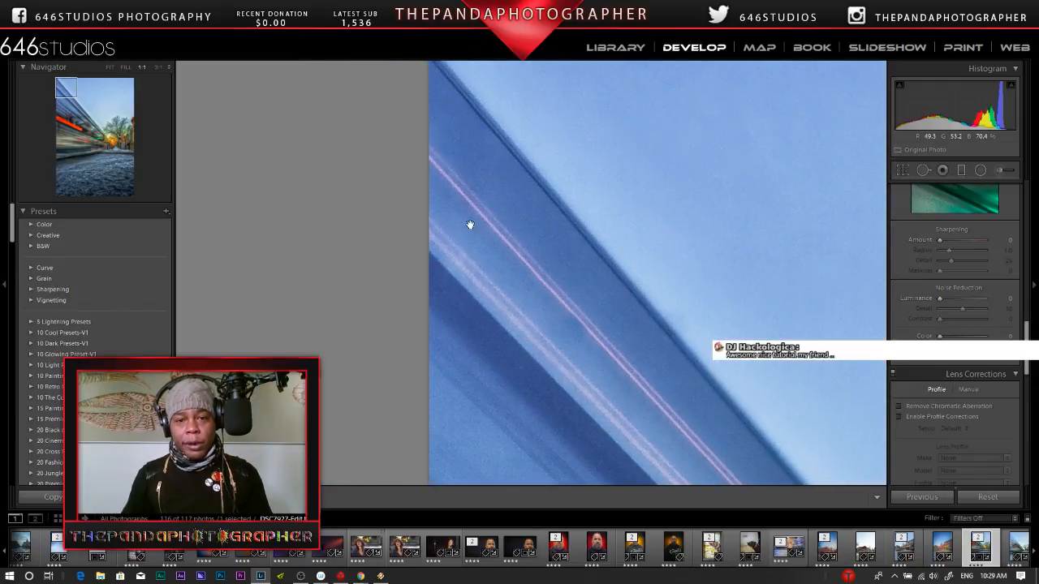
left_click_drag(469, 225, 489, 245)
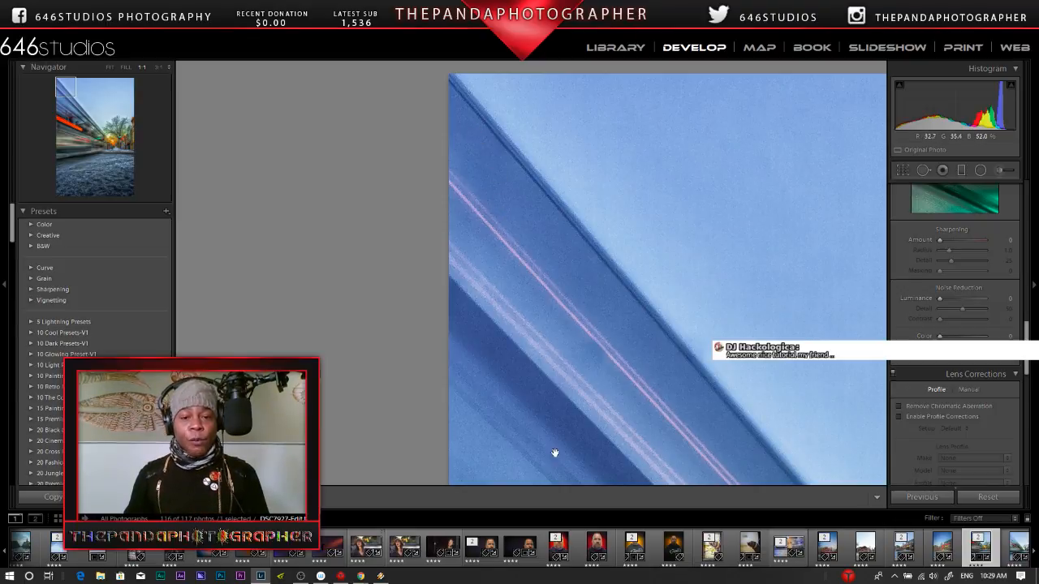
left_click_drag(561, 355, 487, 128)
mouse_move(512, 290)
left_mouse_down()
mouse_move(470, 242)
mouse_move(547, 218)
left_mouse_up()
left_click_drag(543, 271, 550, 187)
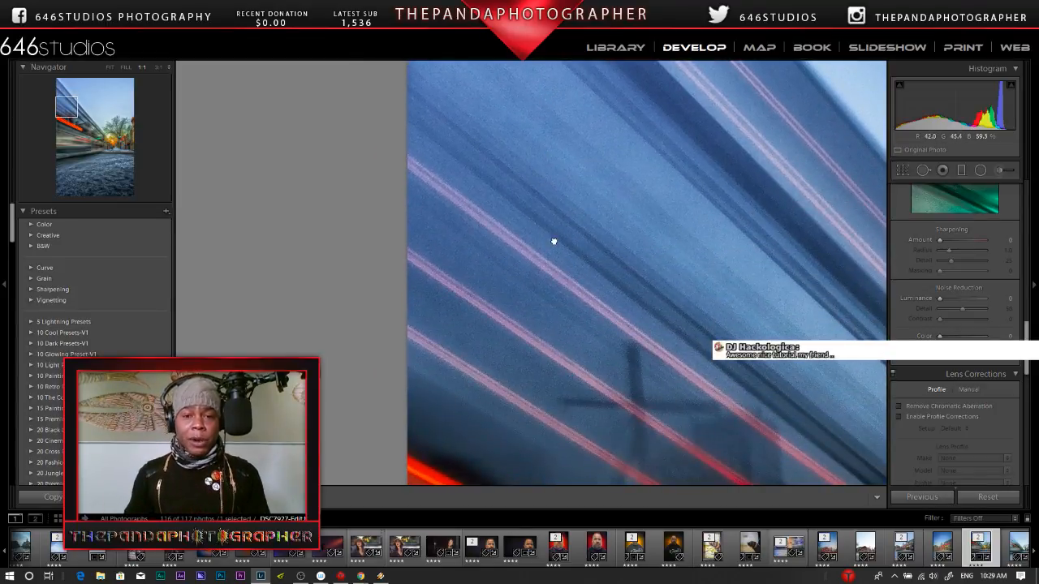
left_click_drag(552, 239, 478, 148)
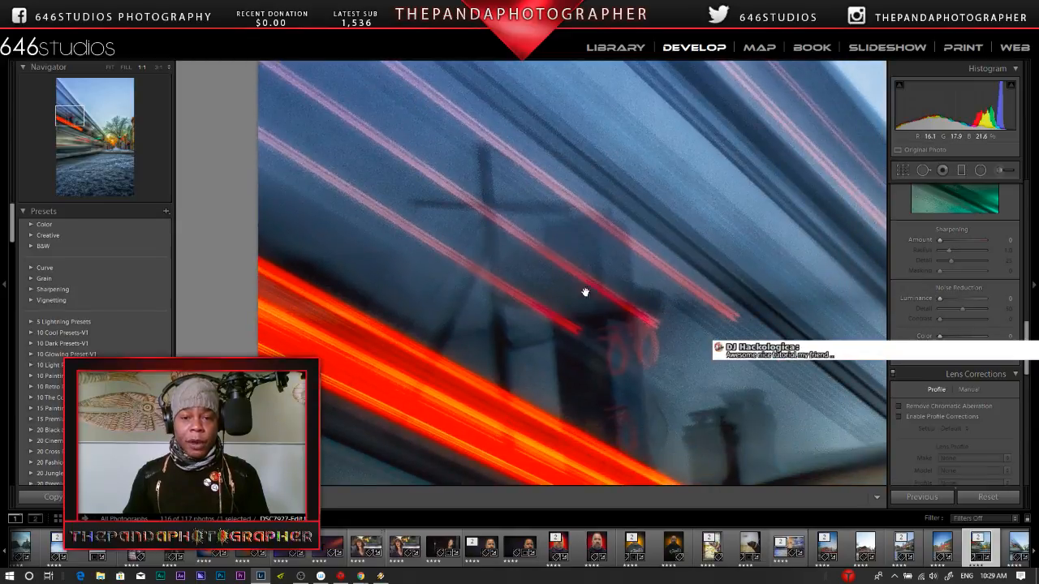
left_click_drag(676, 357, 529, 206)
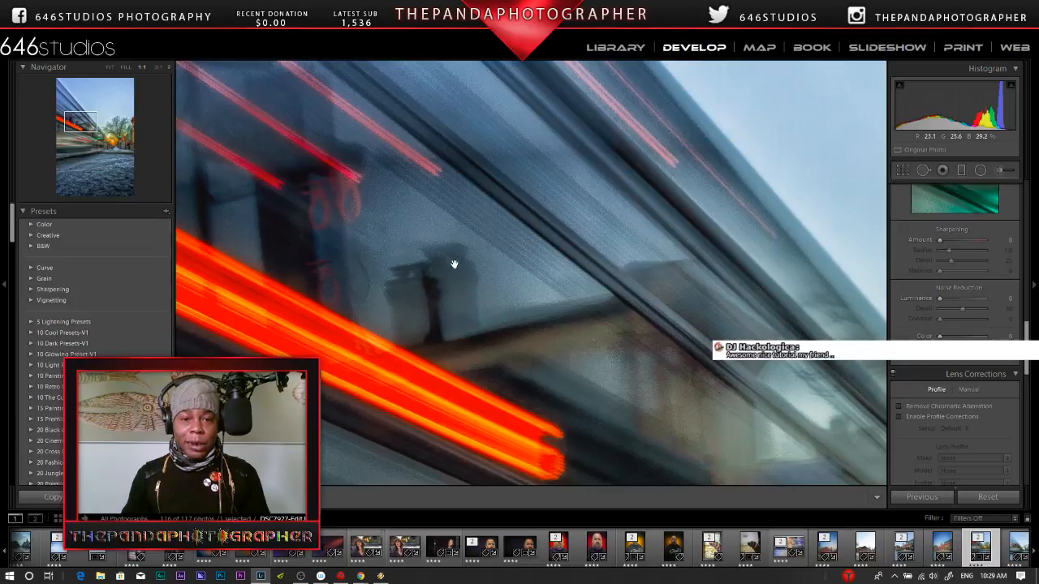
left_click(509, 278)
left_click(511, 277)
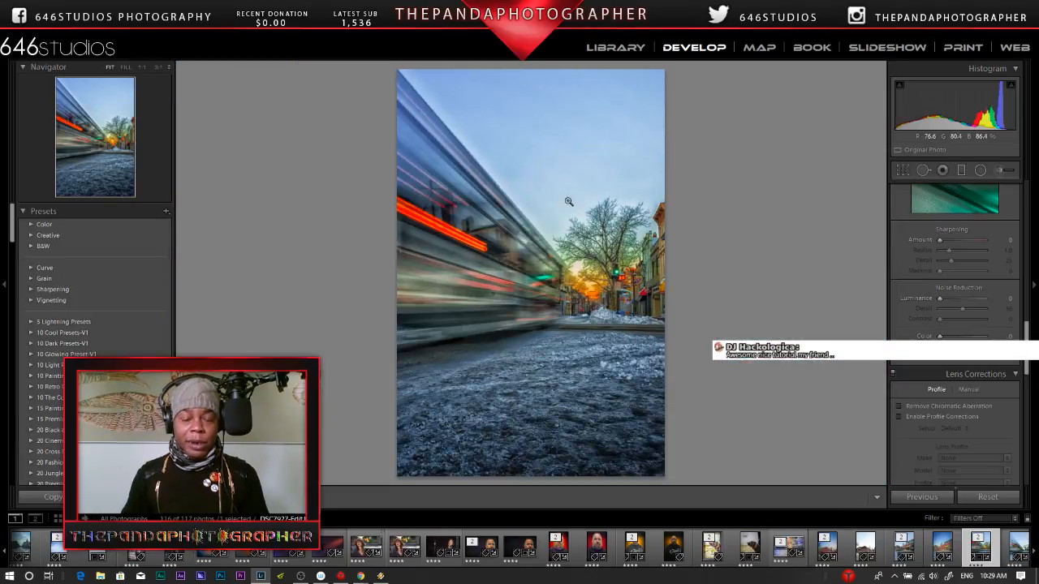
left_click(467, 219)
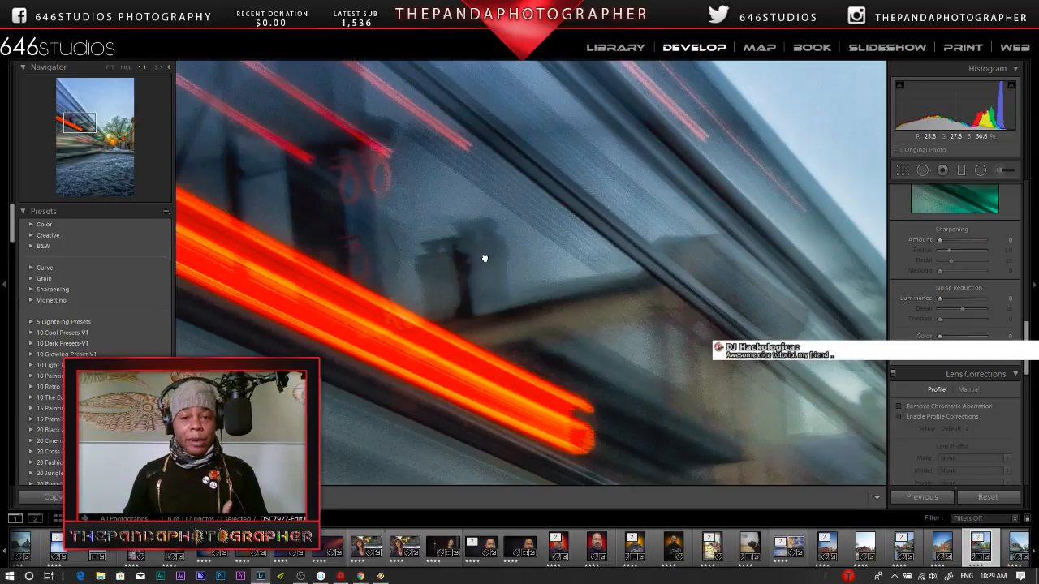
left_click(484, 258)
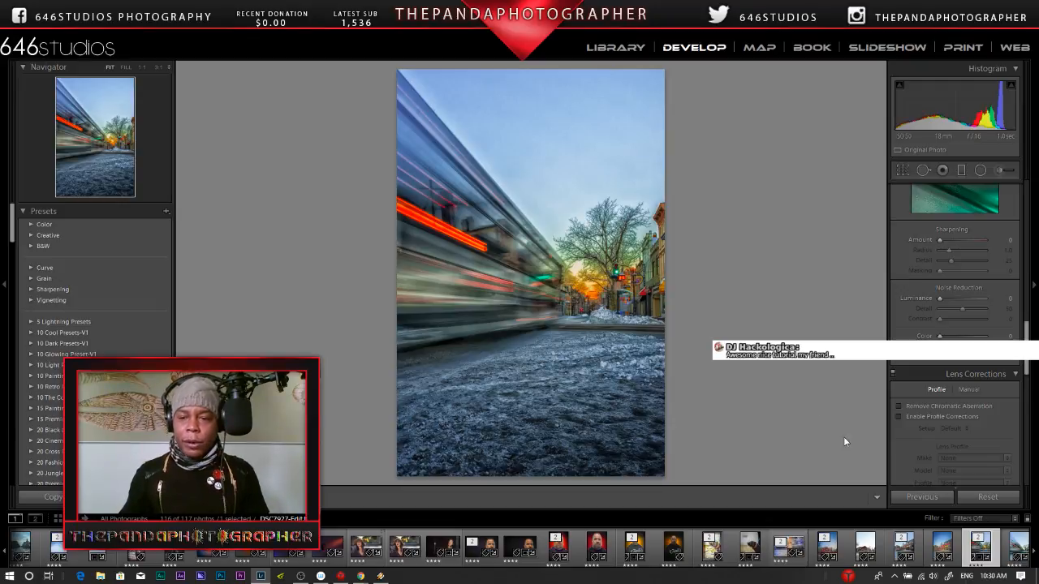
Open the raw DSC7927.ARW and examine the dark smudge, lamp post, orange light trail and street-side storefronts at 1:1.
left_click(1018, 550)
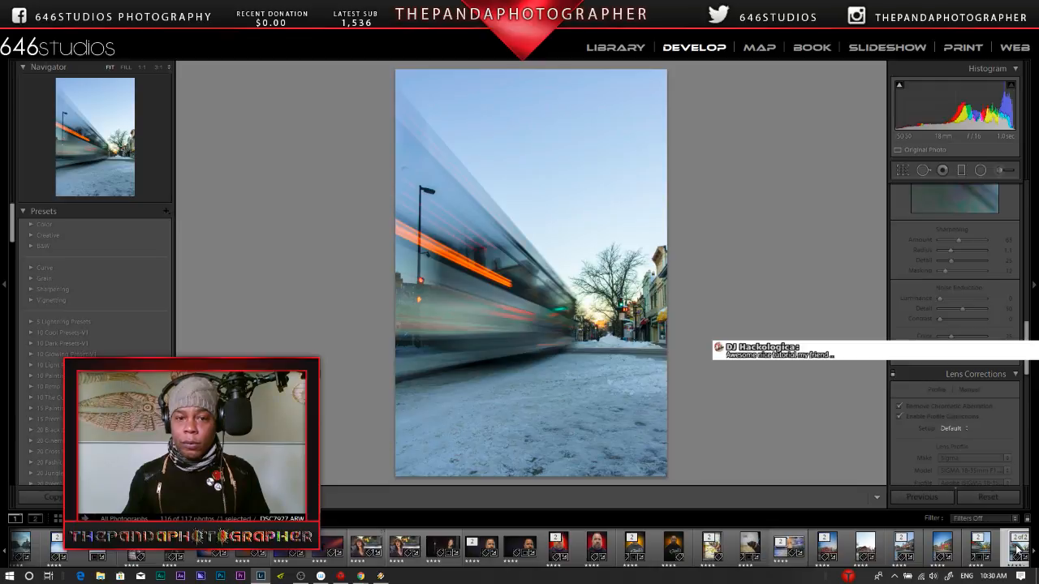
left_click(408, 158)
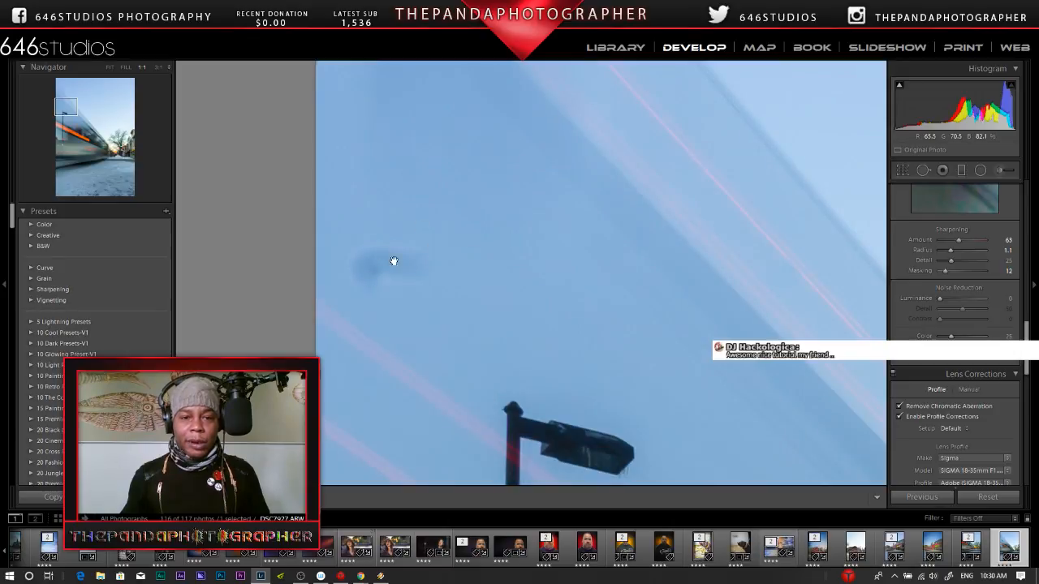
left_click_drag(385, 268, 482, 347)
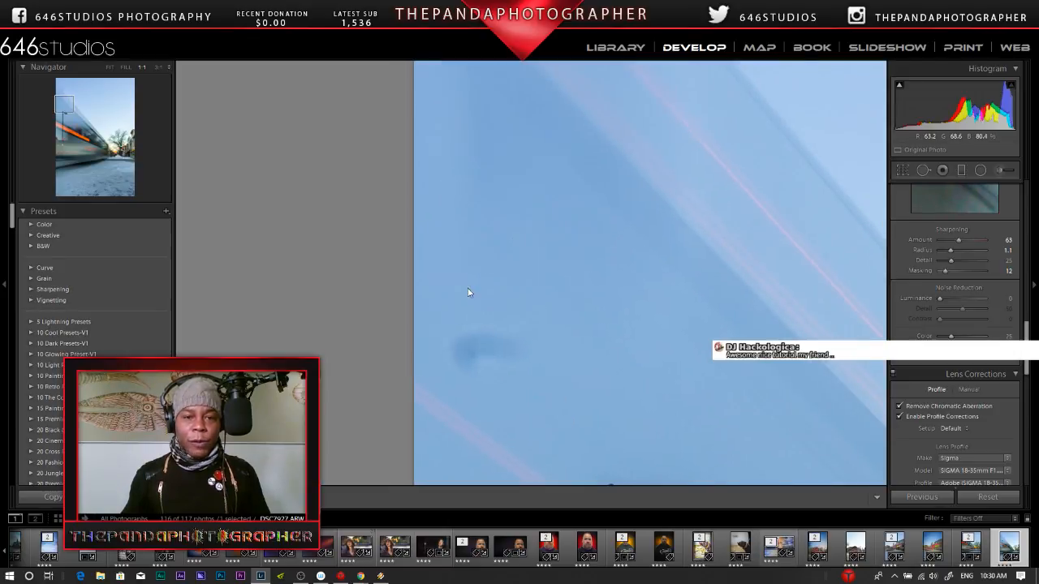
left_click_drag(487, 137, 431, 179)
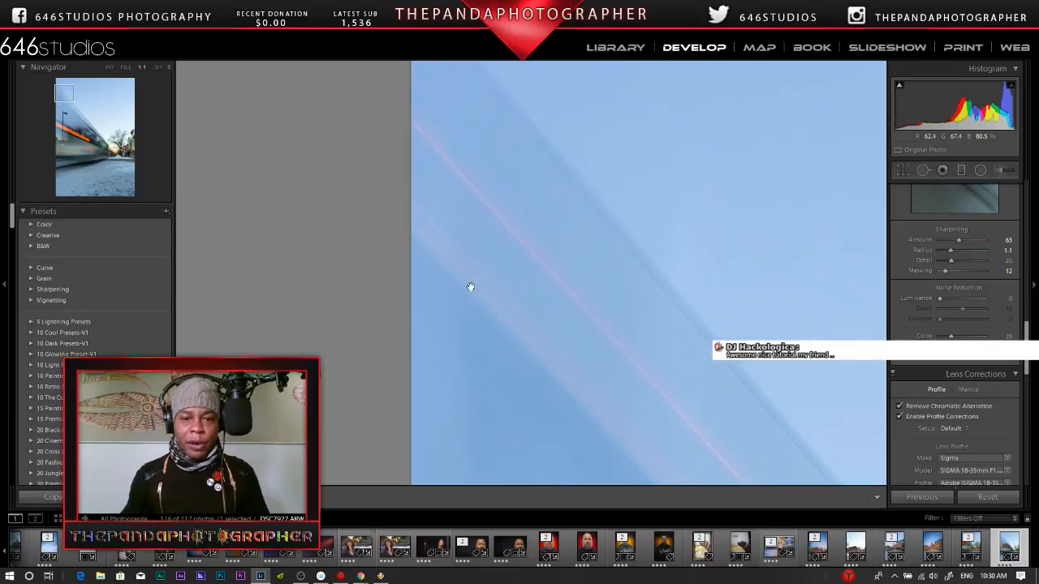
mouse_move(471, 287)
left_mouse_down()
mouse_move(495, 255)
mouse_move(462, 262)
mouse_move(398, 114)
mouse_move(359, 287)
mouse_move(385, 293)
mouse_move(384, 220)
left_mouse_up()
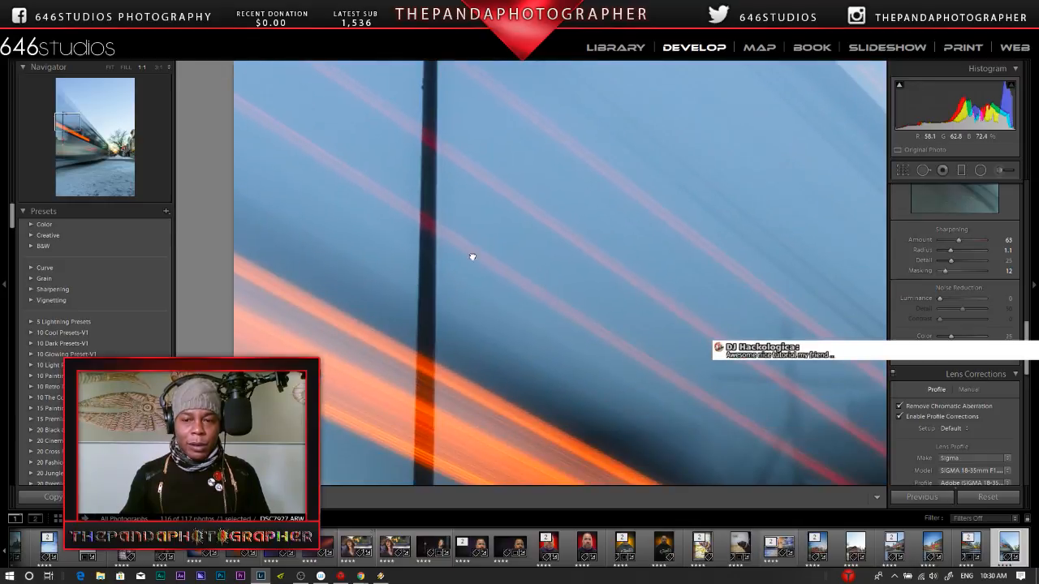
mouse_move(473, 255)
left_mouse_down()
mouse_move(459, 252)
mouse_move(529, 190)
left_mouse_up()
left_click_drag(681, 298, 544, 209)
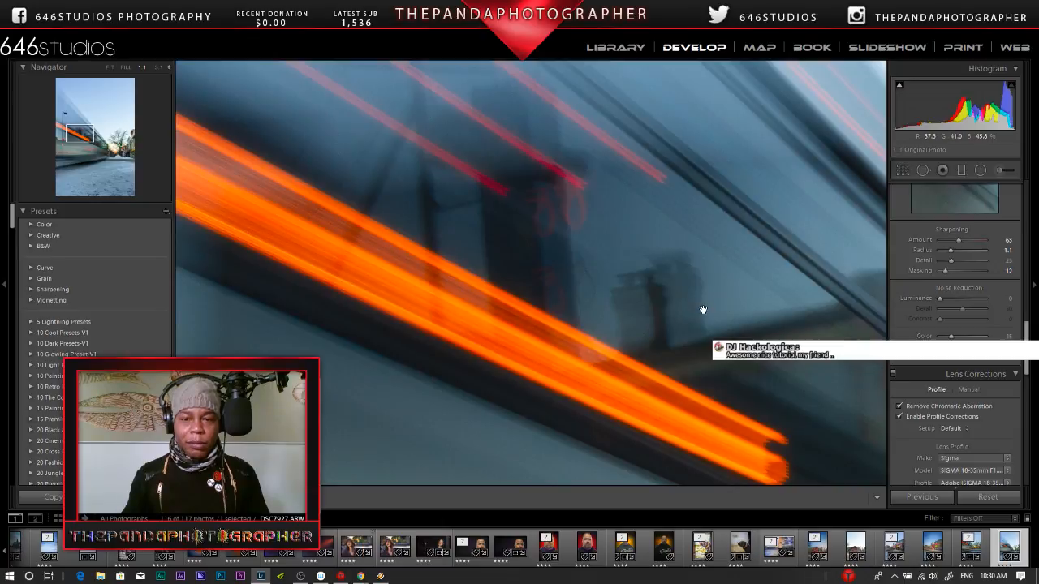
left_click(671, 306)
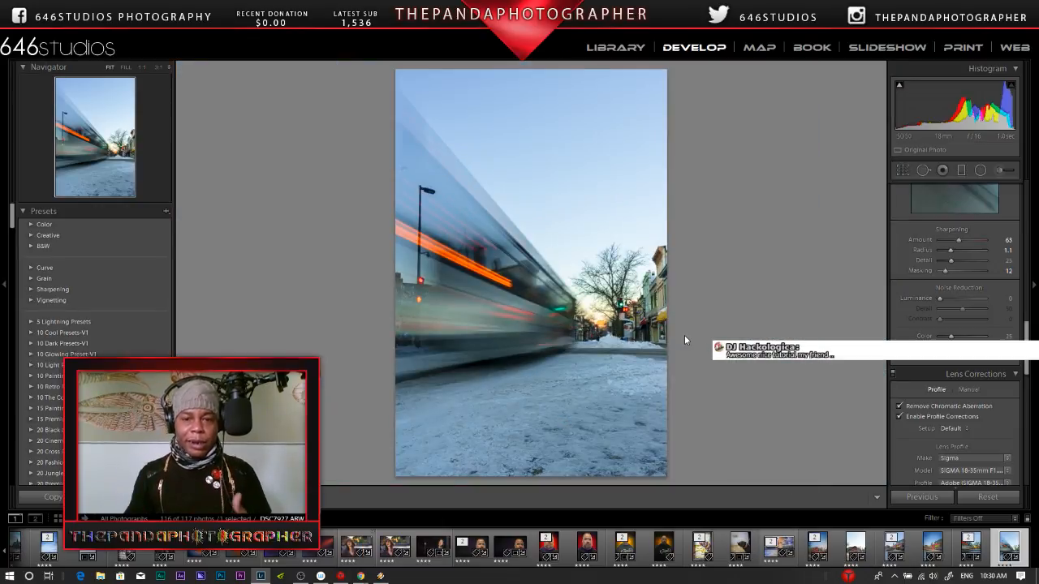
left_click(650, 321)
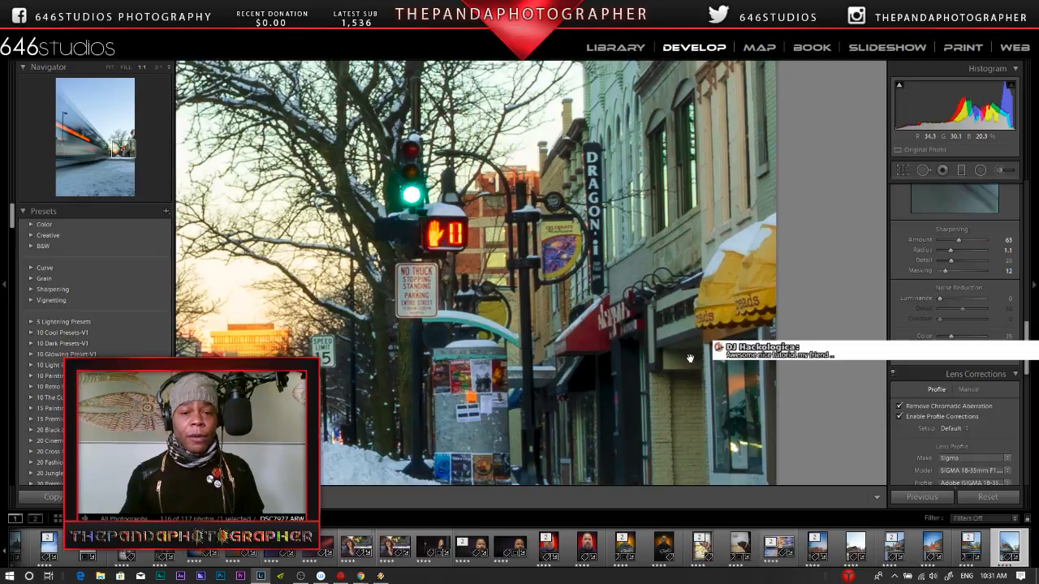
left_click(490, 407)
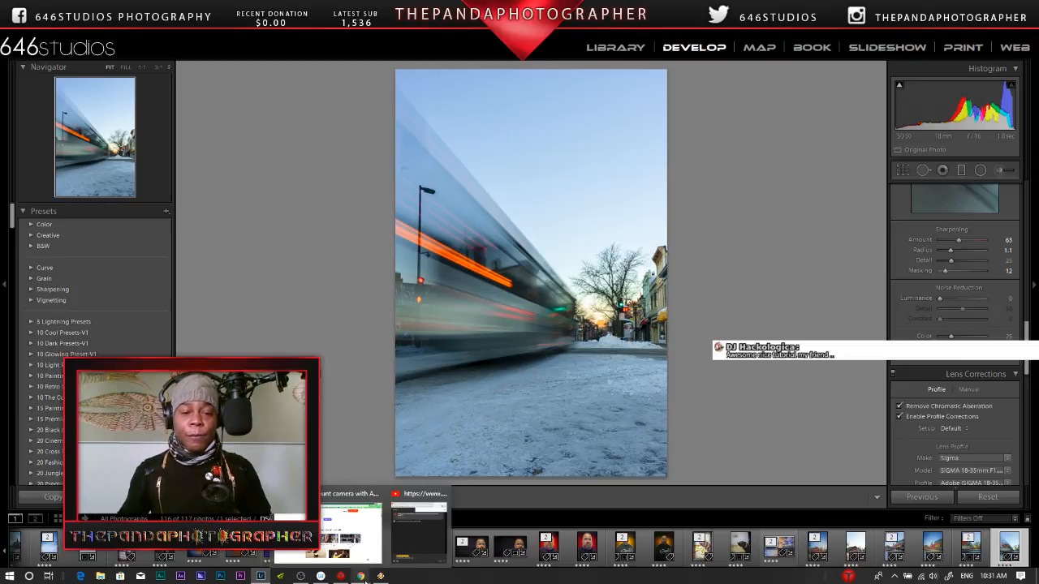
Switch to OBS to check the live stream, and return to Lightroom.
mouse_move(383, 577)
left_click(300, 577)
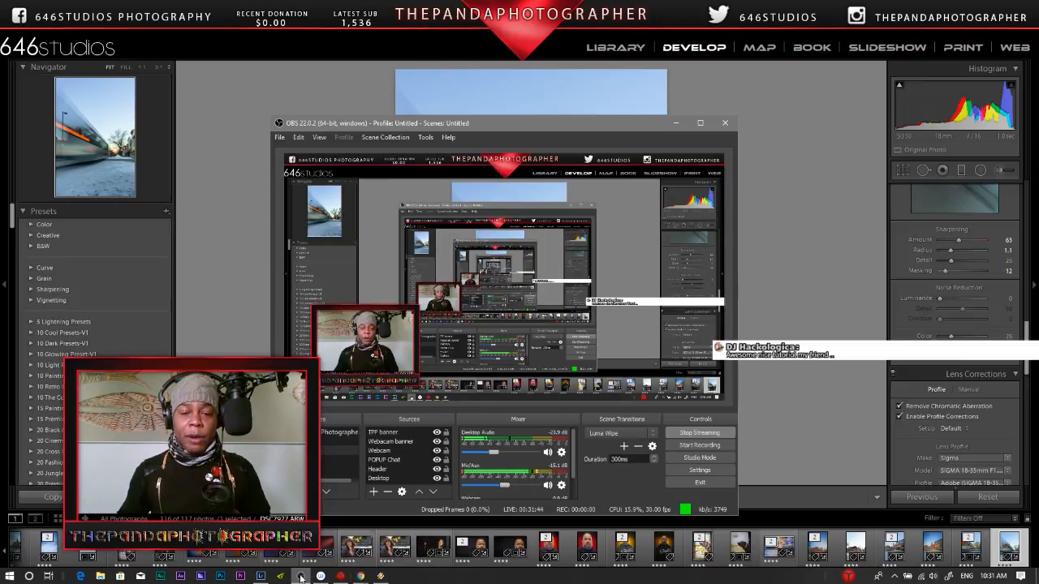
left_click(300, 577)
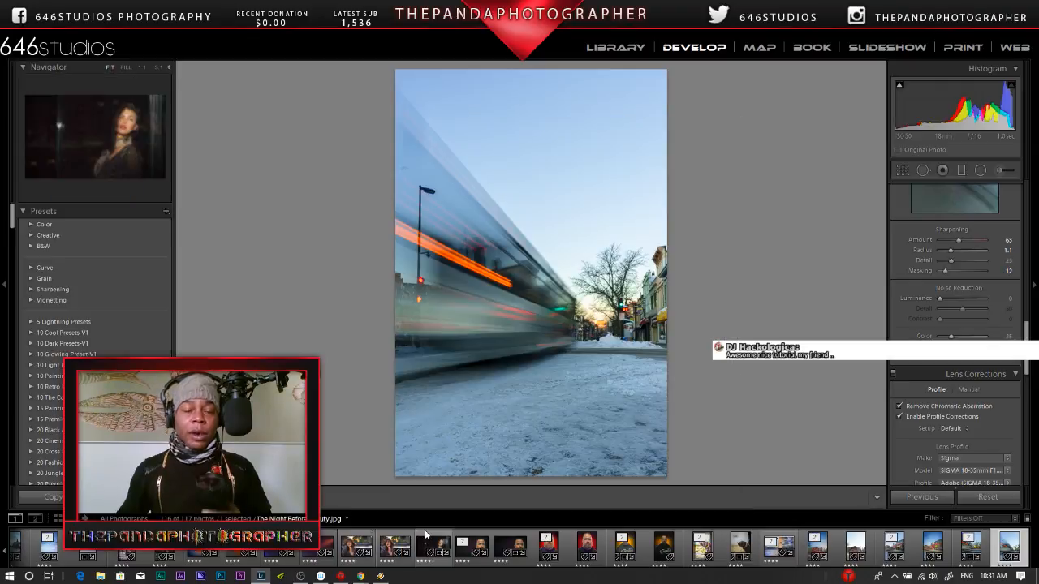
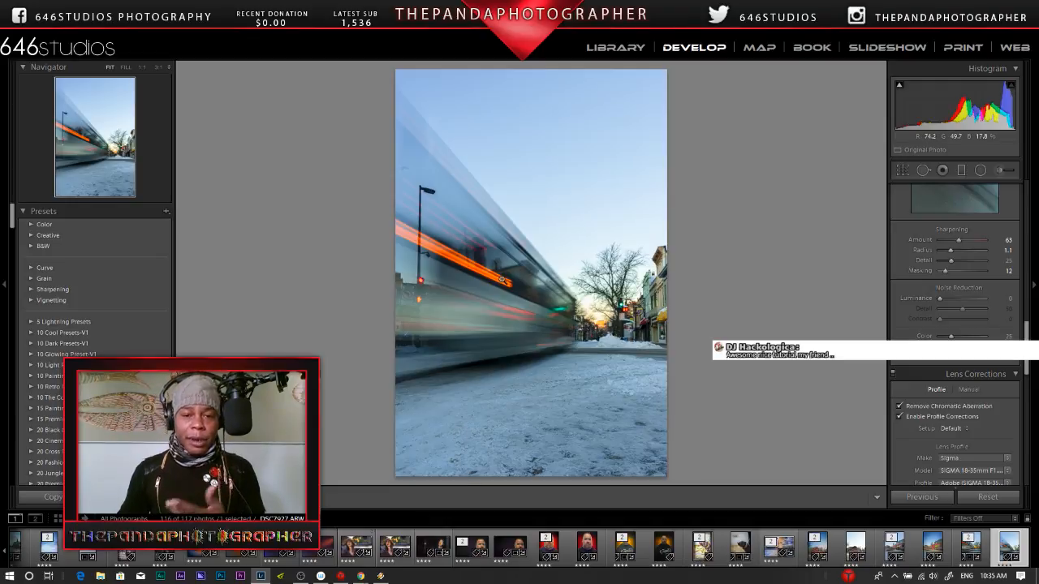
Examine the storefronts, traffic signal, street signs and snowbank on the street side of DSC7927.ARW at 1:1.
left_click_drag(641, 301, 642, 228)
left_click_drag(670, 344, 617, 216)
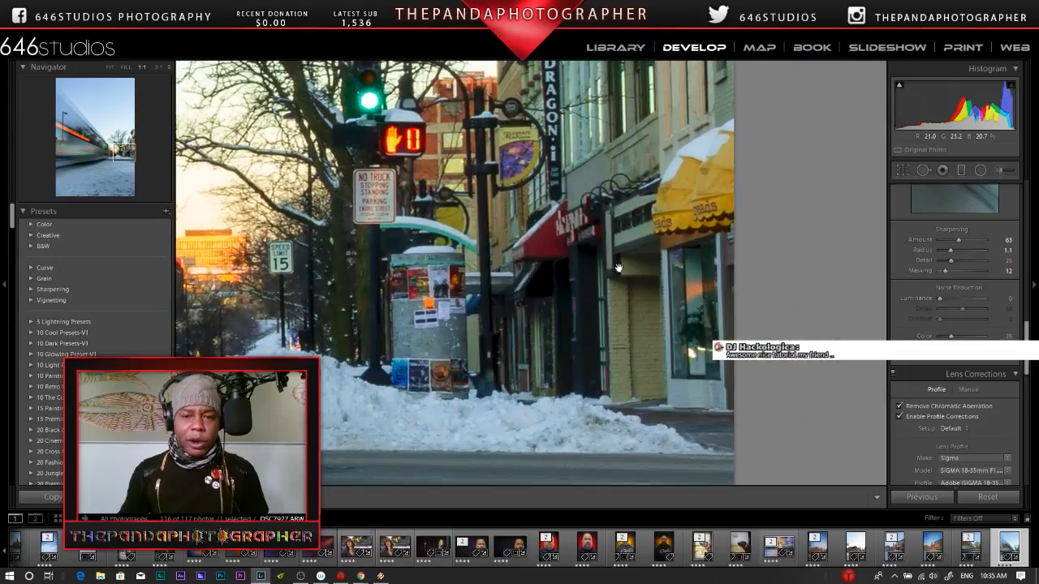
left_click_drag(622, 323, 666, 192)
left_click_drag(598, 371, 689, 338)
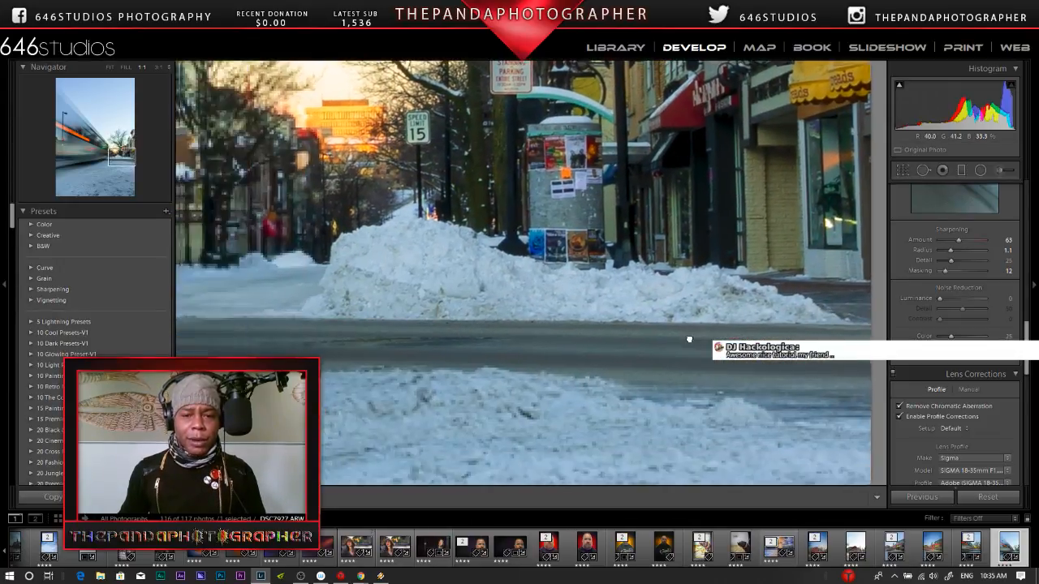
left_click_drag(612, 339, 730, 214)
left_click_drag(537, 381, 647, 295)
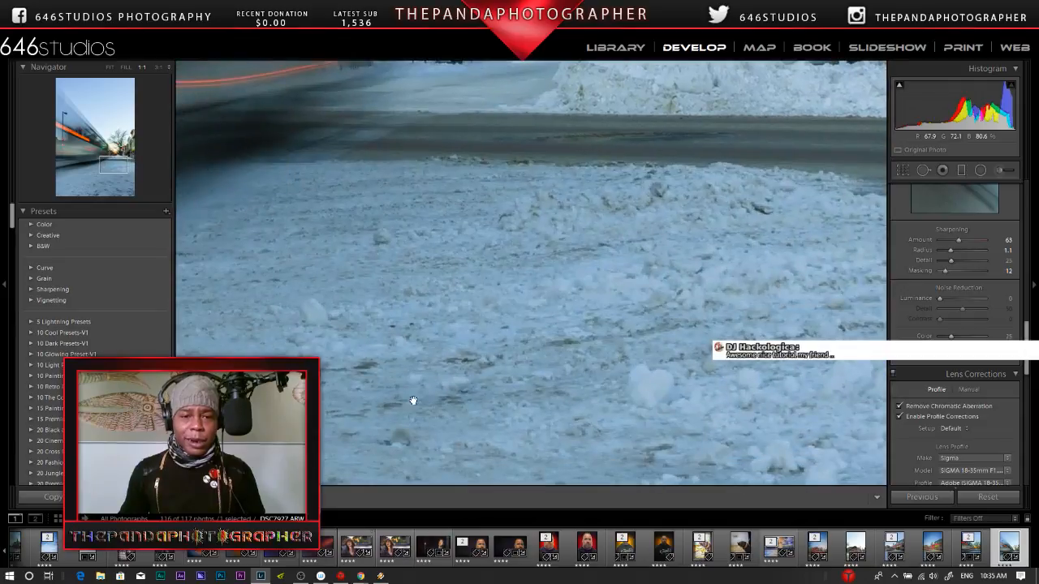
Examine the snowy foreground at 1:1 down to the photo's lower edge and across it, and return to the whole photo.
left_click_drag(413, 401, 578, 327)
left_click_drag(474, 387, 617, 251)
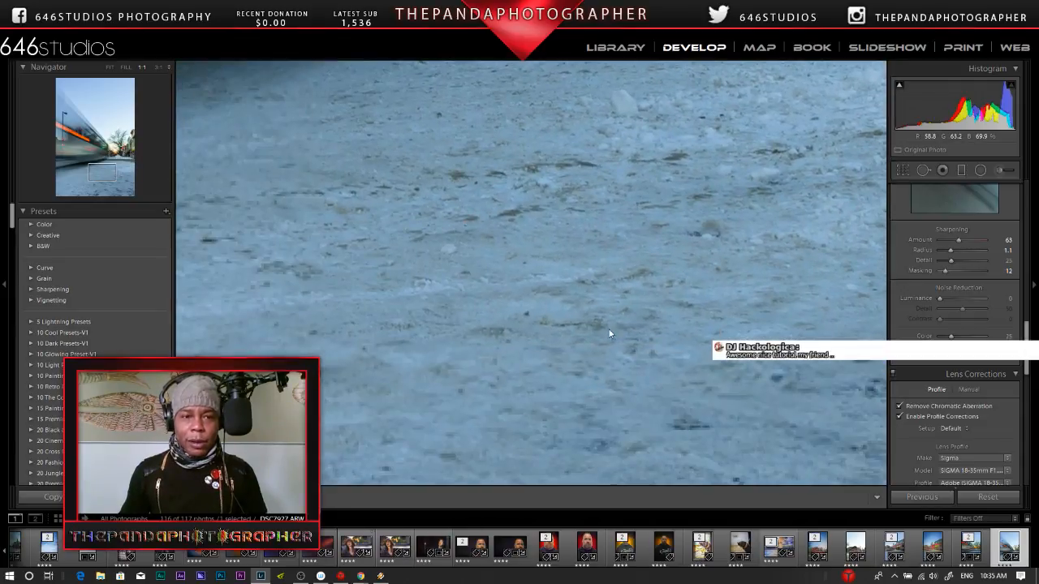
left_click_drag(600, 317, 613, 304)
left_click_drag(673, 330, 545, 241)
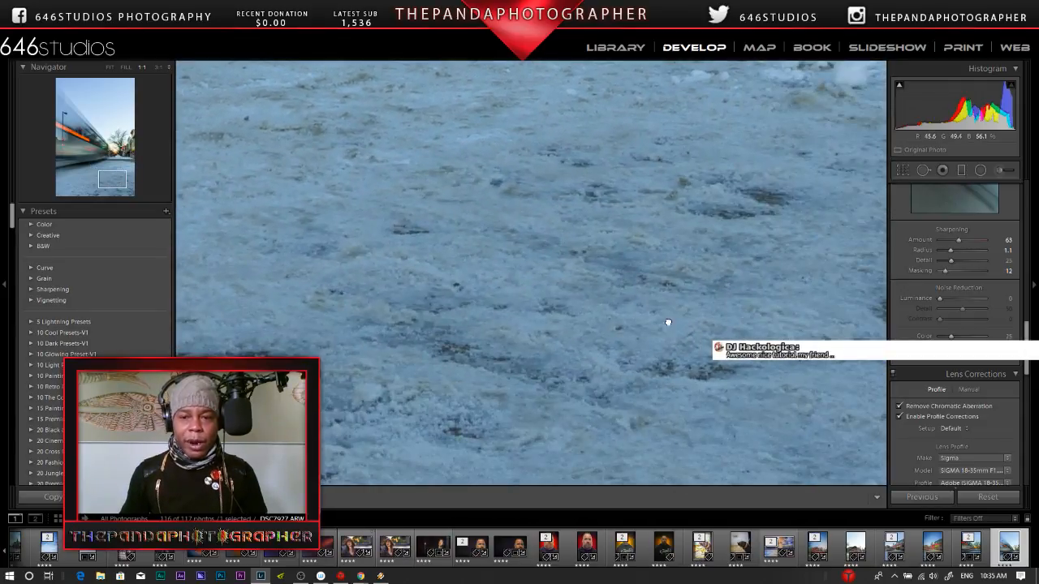
left_click_drag(668, 322, 516, 222)
left_click_drag(835, 436, 683, 332)
left_click_drag(477, 365, 802, 355)
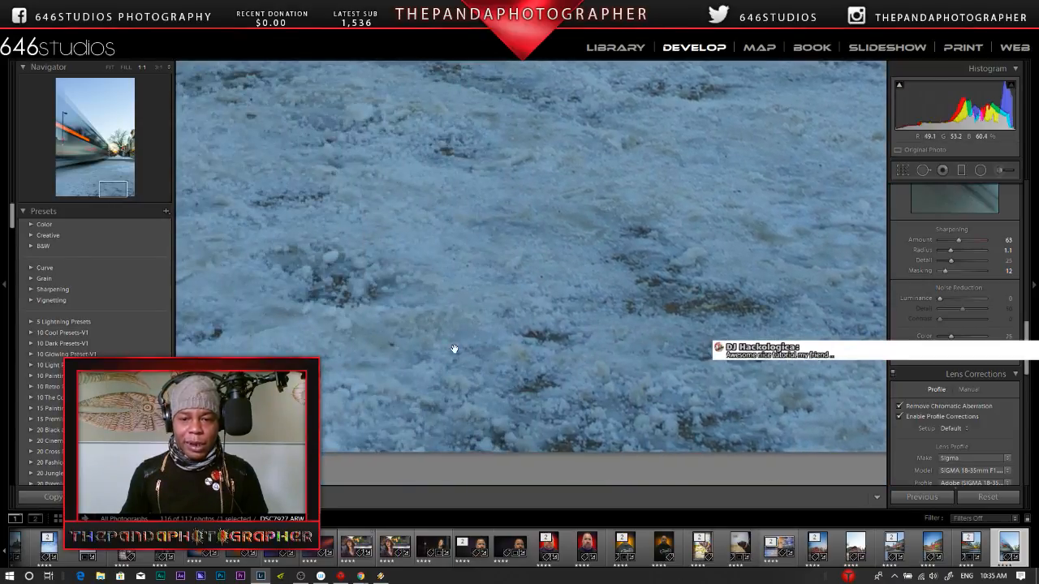
left_click_drag(455, 349, 851, 349)
left_click_drag(397, 351, 690, 362)
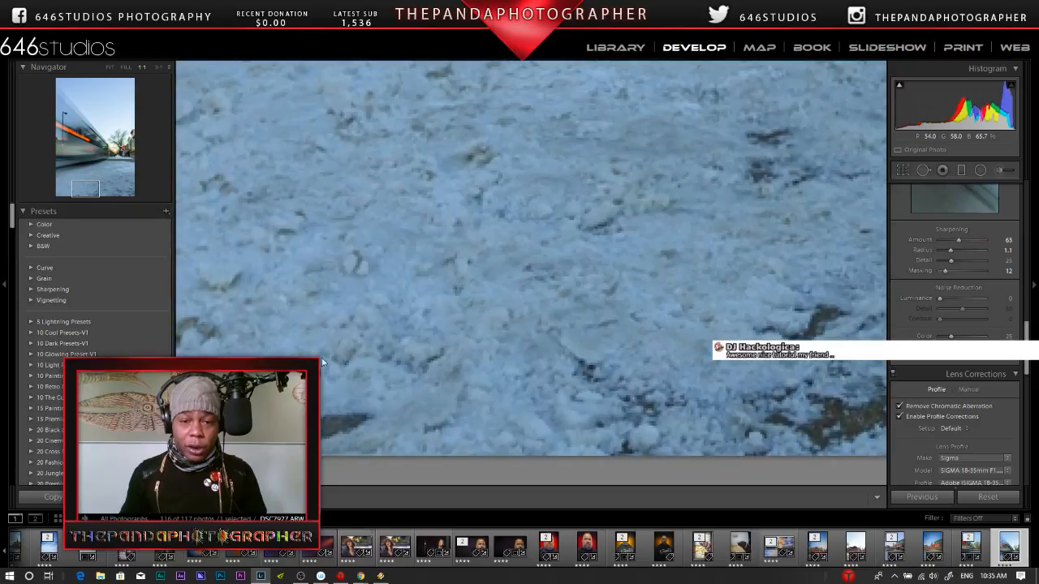
left_click_drag(422, 365, 702, 370)
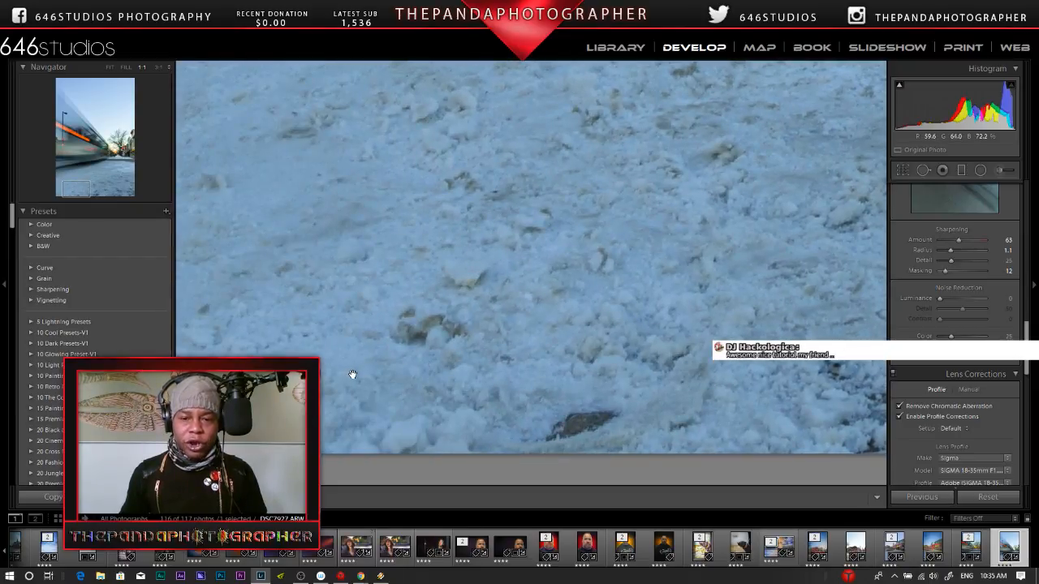
left_click_drag(295, 366, 364, 369)
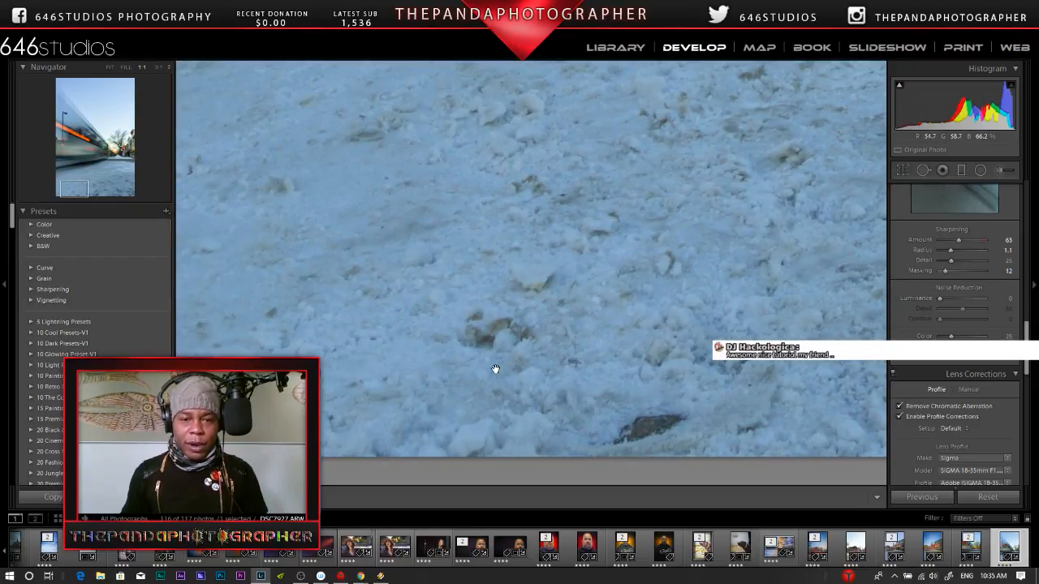
left_click(497, 330)
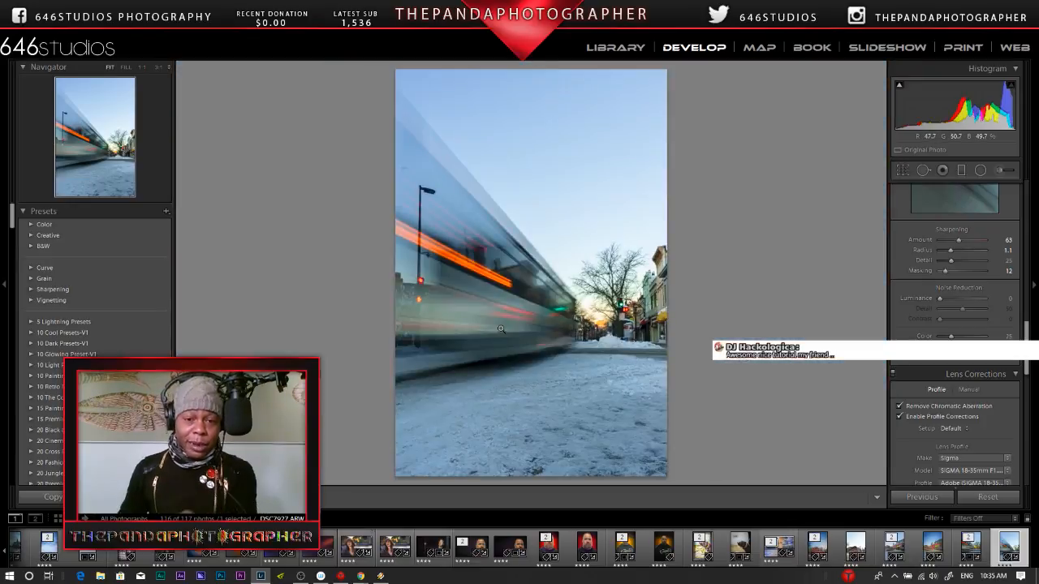
Check the foreground snow, the blurred lower part of the bus and its upper edge at 1:1, returning to the full view each time.
left_click(456, 459)
left_click(417, 413)
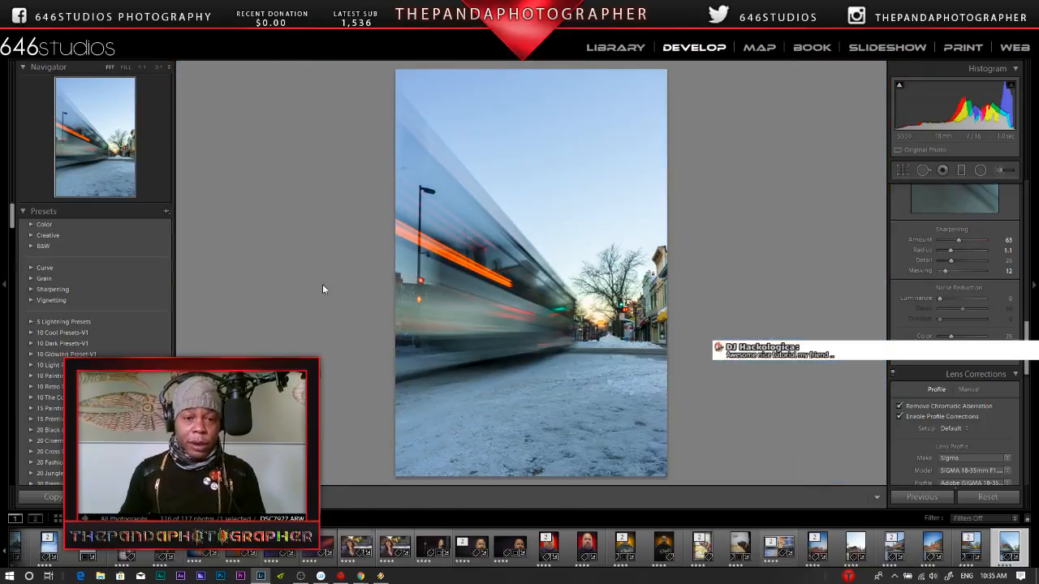
left_click(397, 339)
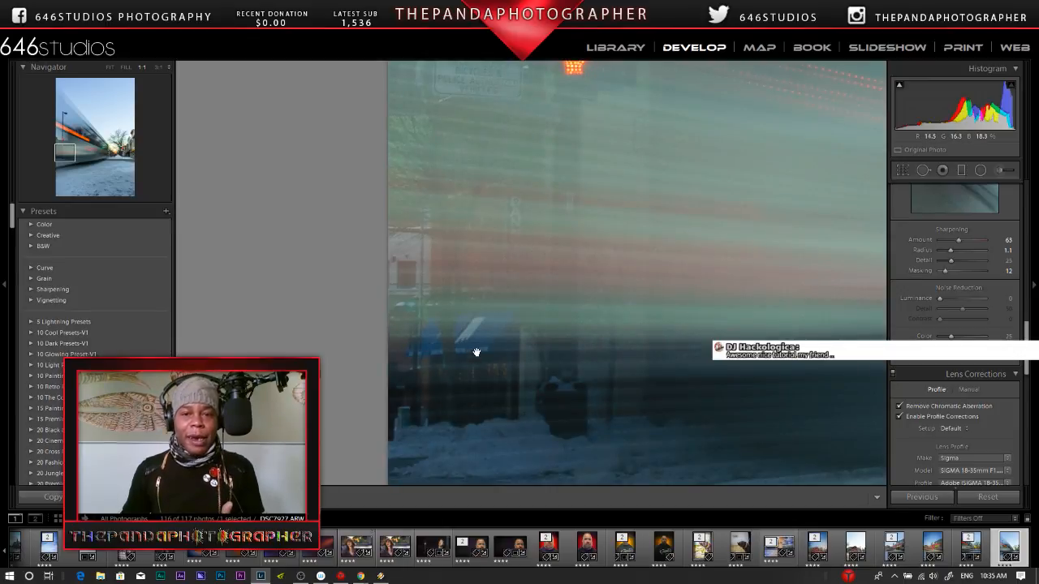
left_click(524, 333)
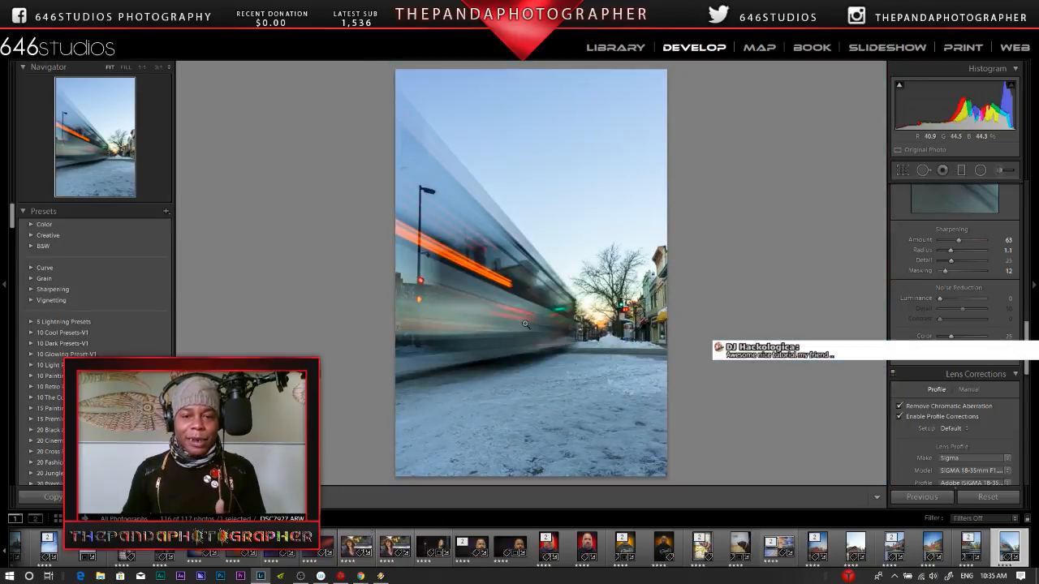
left_click(399, 168)
left_click(401, 167)
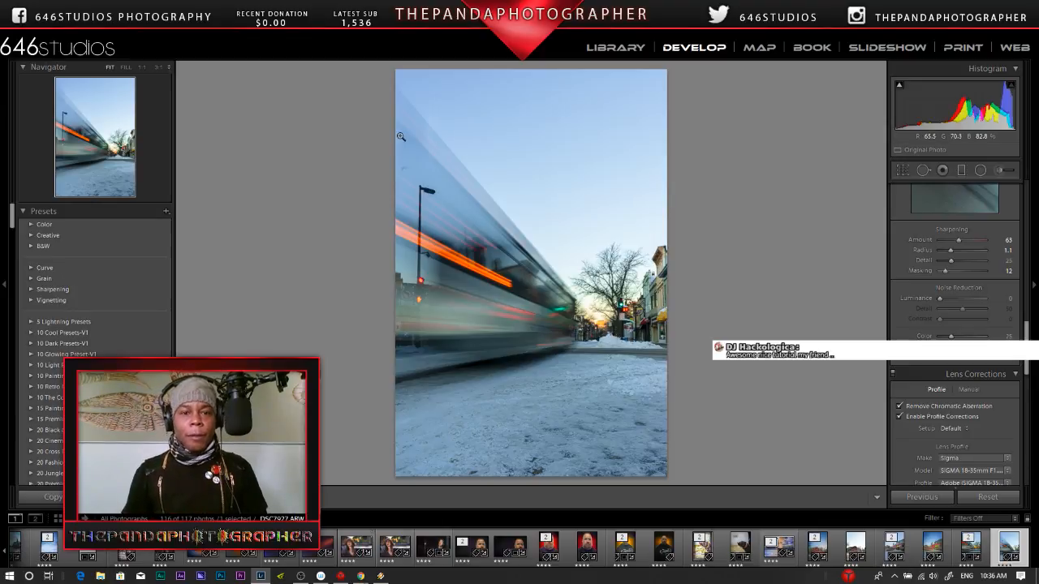
Open DSC7927-Edit.tif, undo an accidental rotation while cropping, and widen the crop to nearly the full frame so it includes the lamp post.
left_click(966, 554)
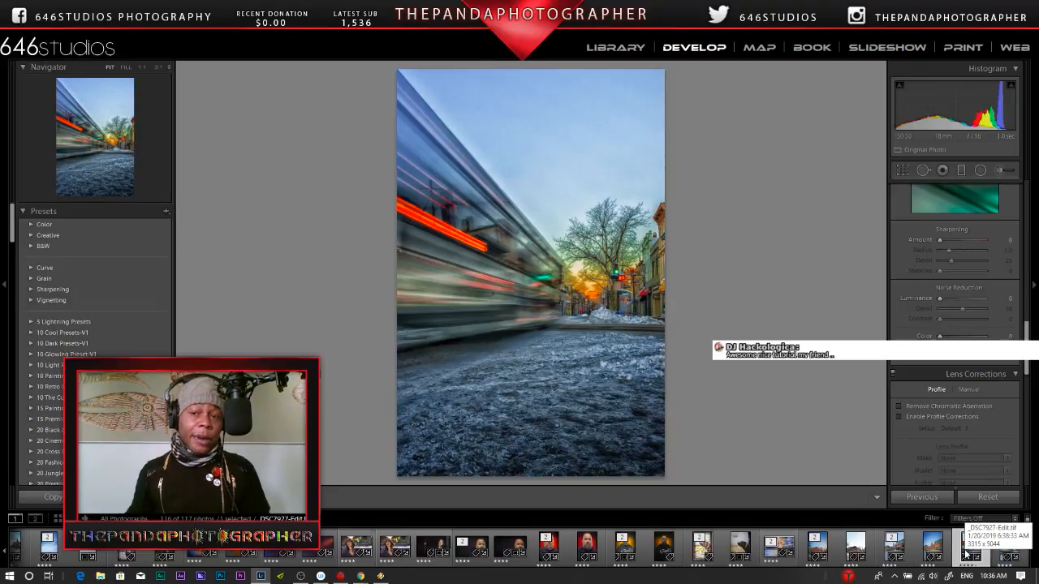
left_click(906, 173)
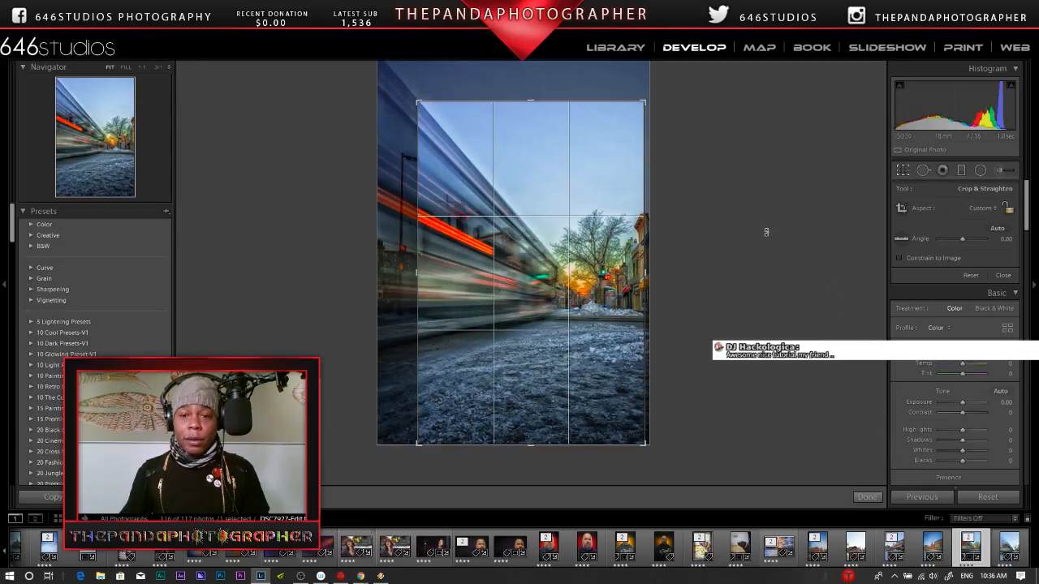
mouse_move(767, 233)
left_mouse_down()
mouse_move(769, 250)
mouse_move(769, 239)
left_mouse_up()
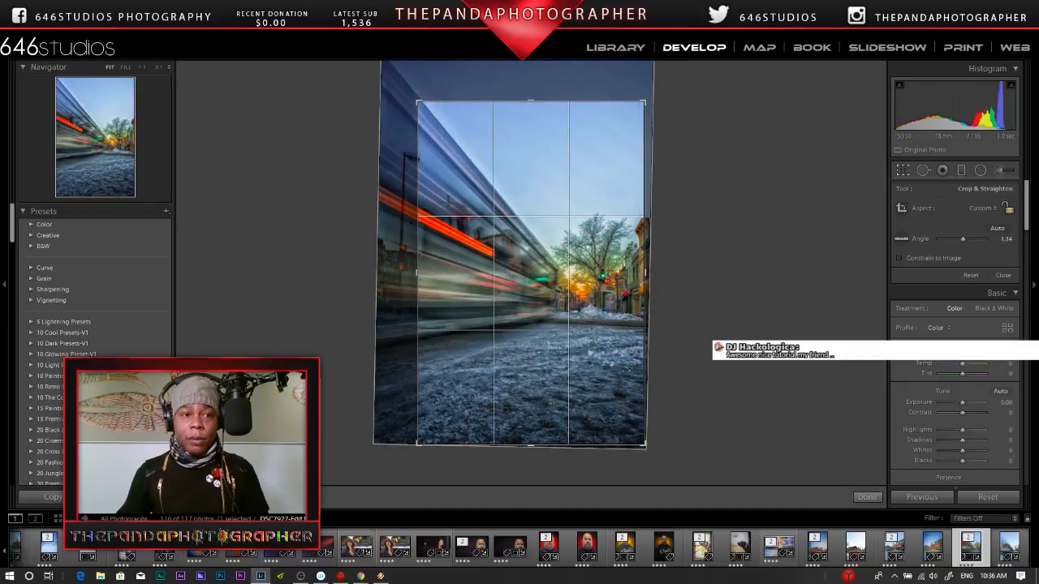
left_click(24, 17)
left_click(30, 30)
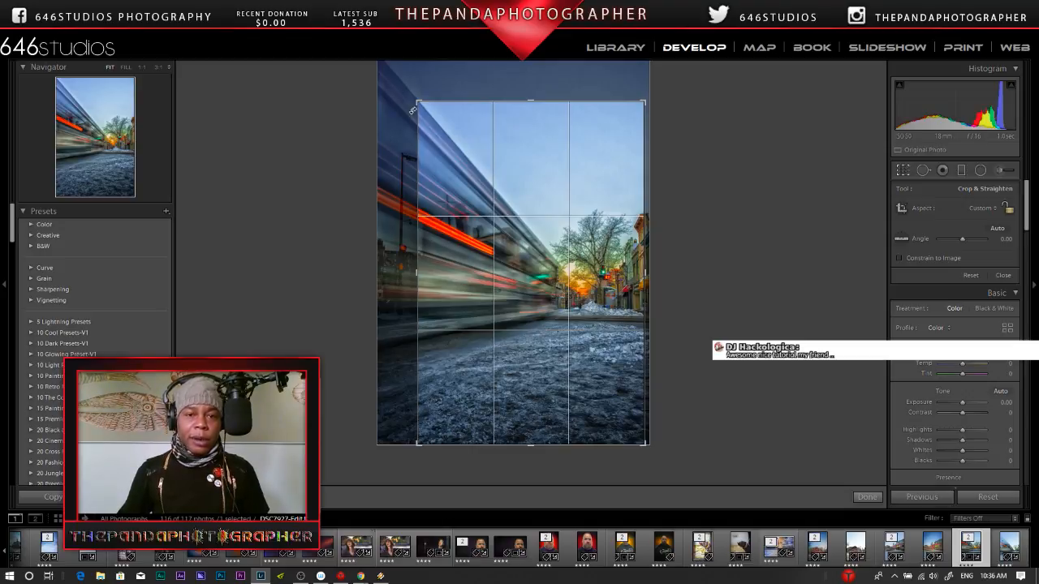
left_click_drag(418, 97, 386, 74)
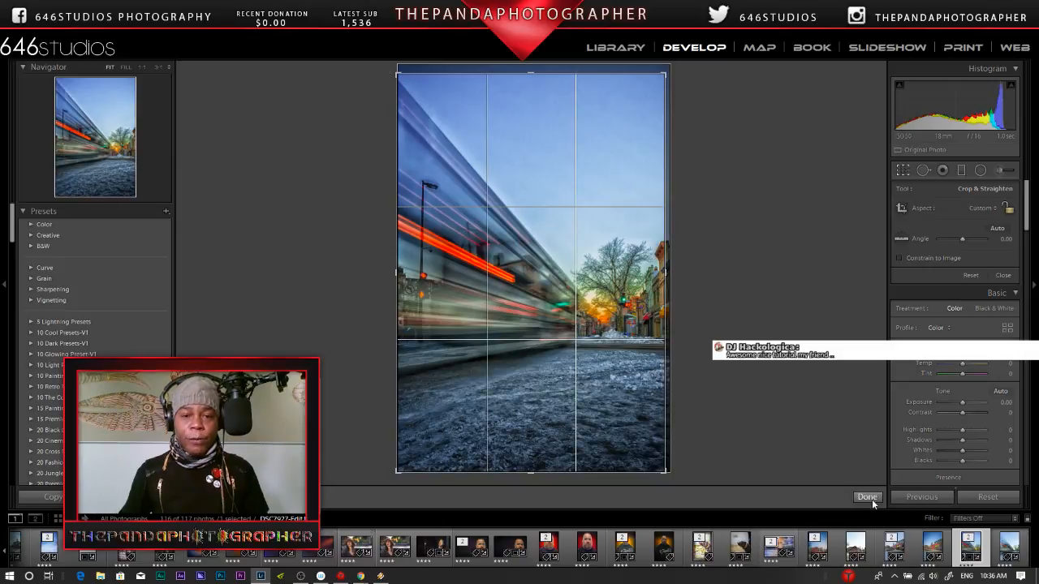
left_click(867, 496)
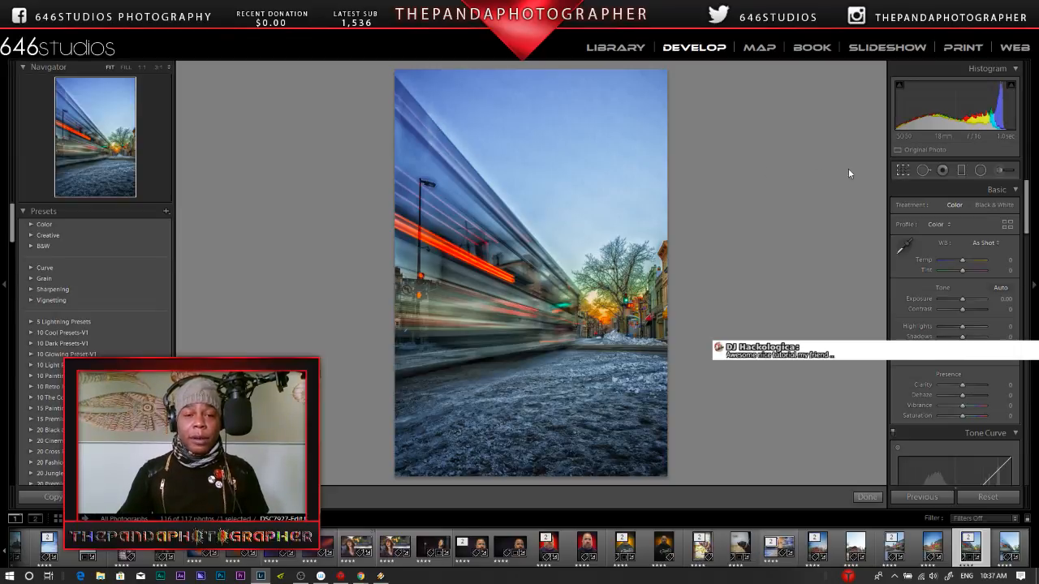
Tighten the crop of DSC7927-Edit.tif again to leave out the lamp post and the upper sky.
key("r")
left_click_drag(397, 73, 418, 104)
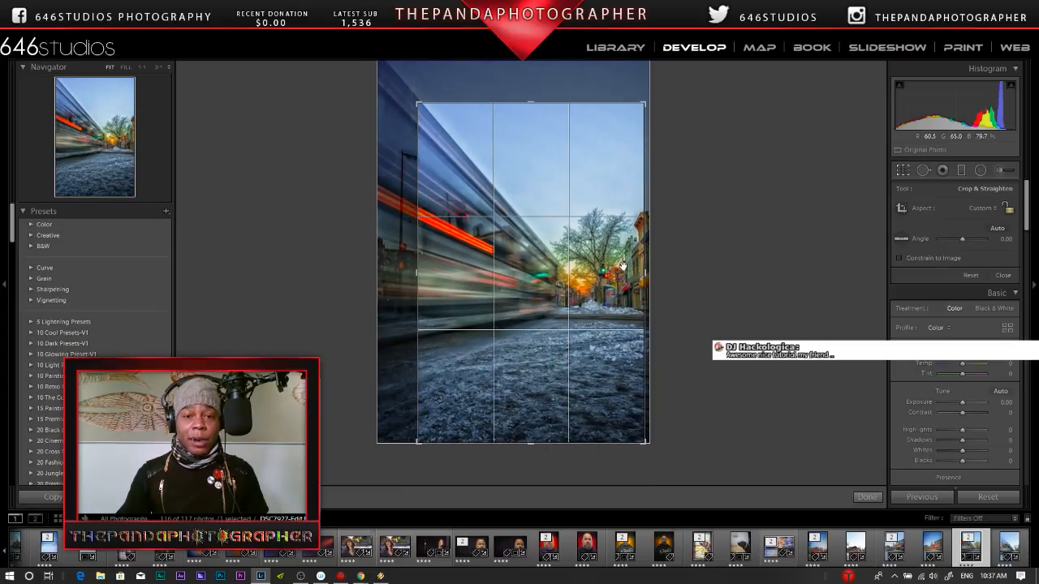
left_click(866, 497)
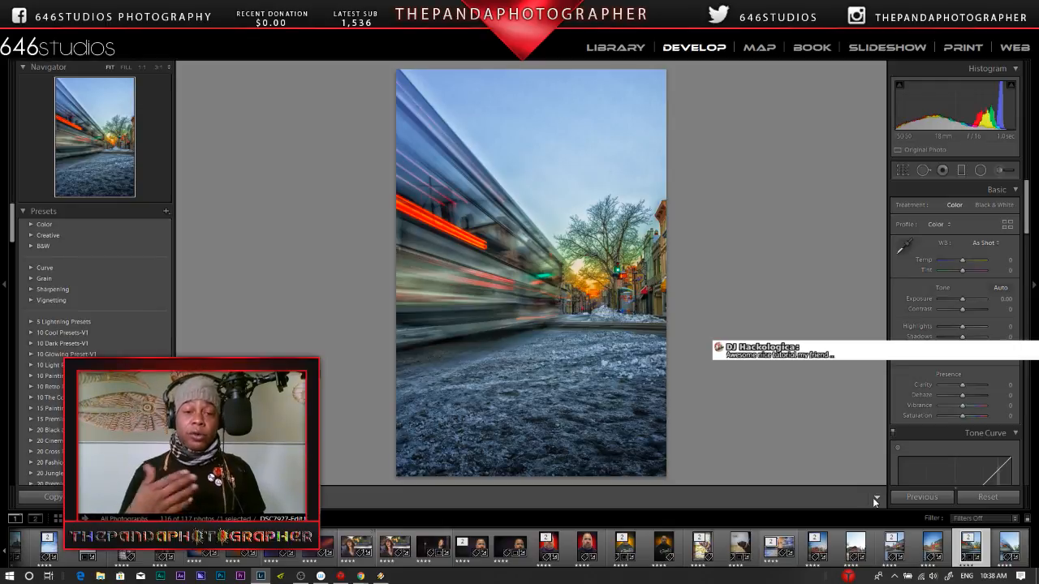
Open the raw DSC7927.ARW in Color Efex Pro 4 as a copy with Lightroom adjustments.
right_click(498, 184)
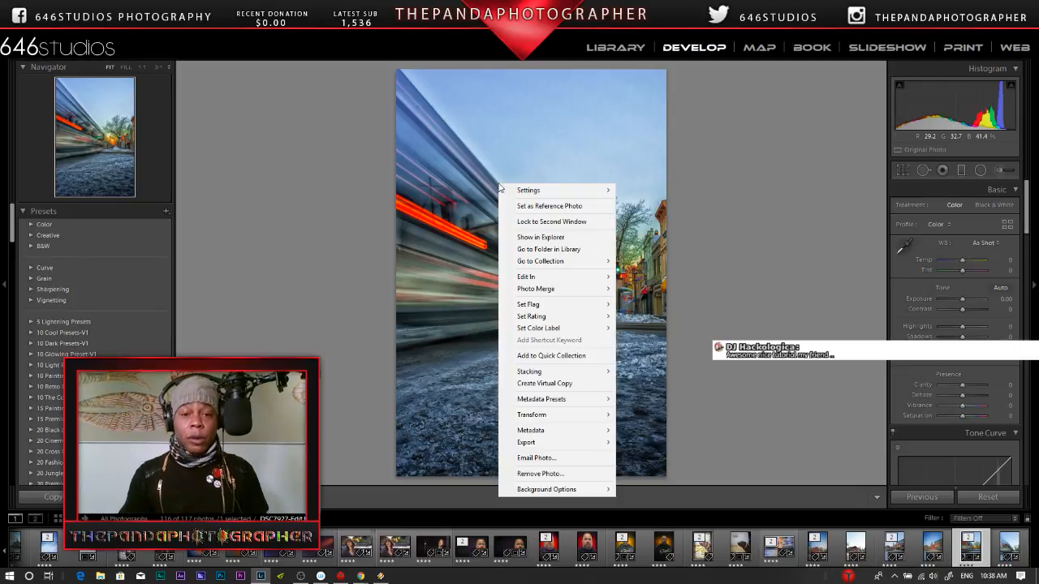
left_click(1009, 547)
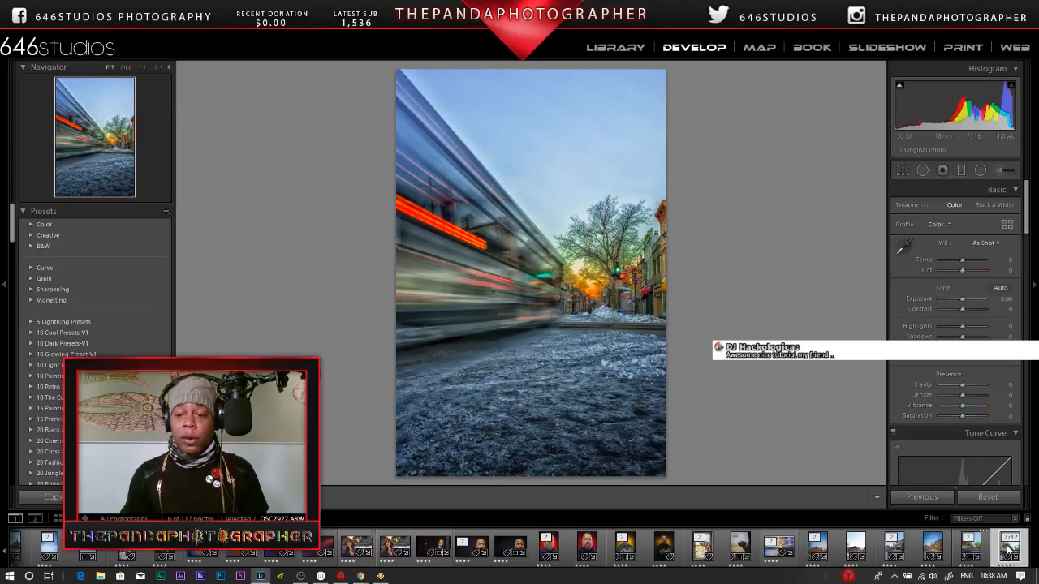
right_click(508, 231)
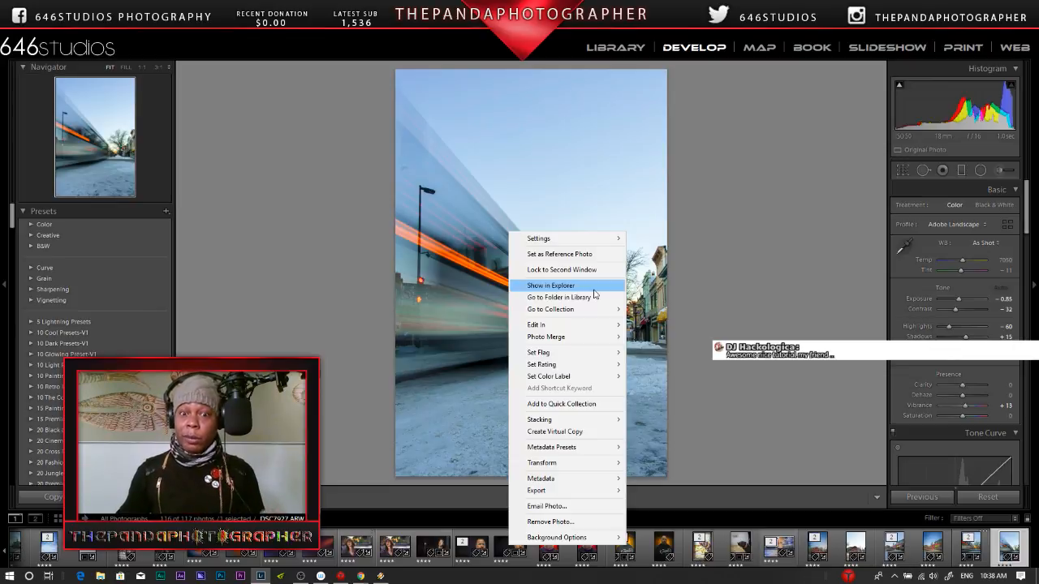
mouse_move(595, 326)
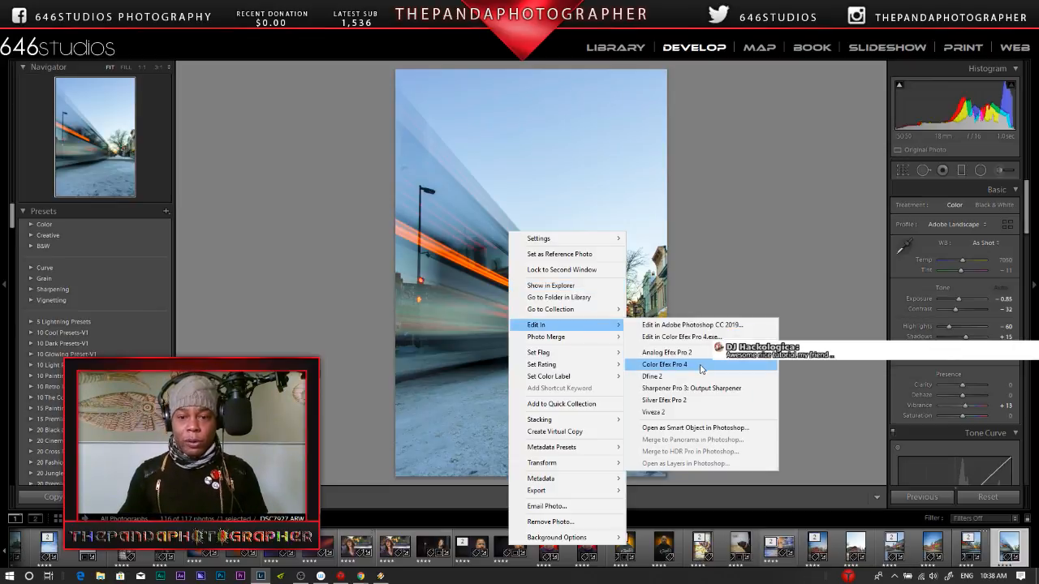
left_click(702, 367)
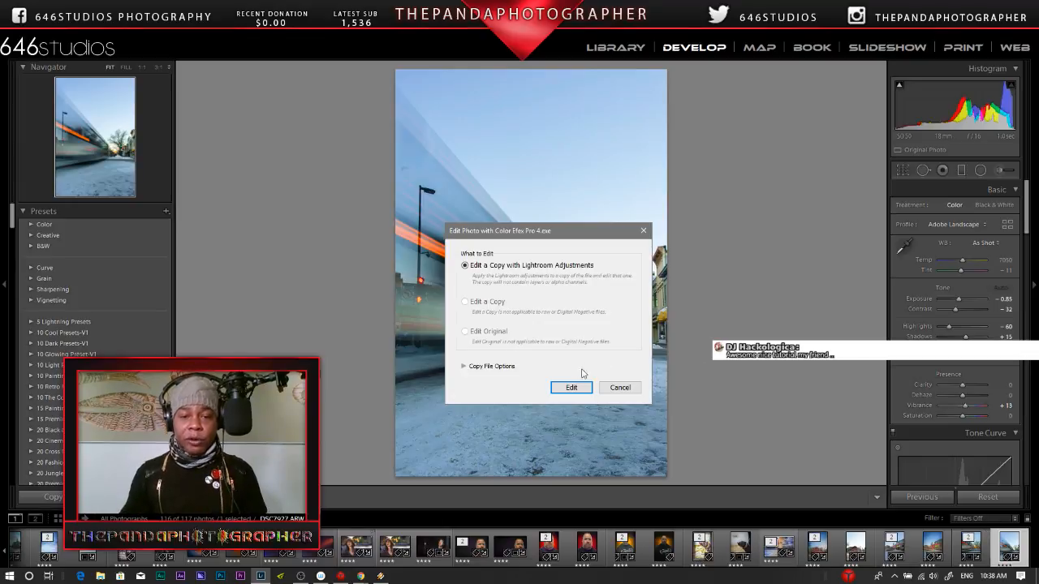
left_click(578, 389)
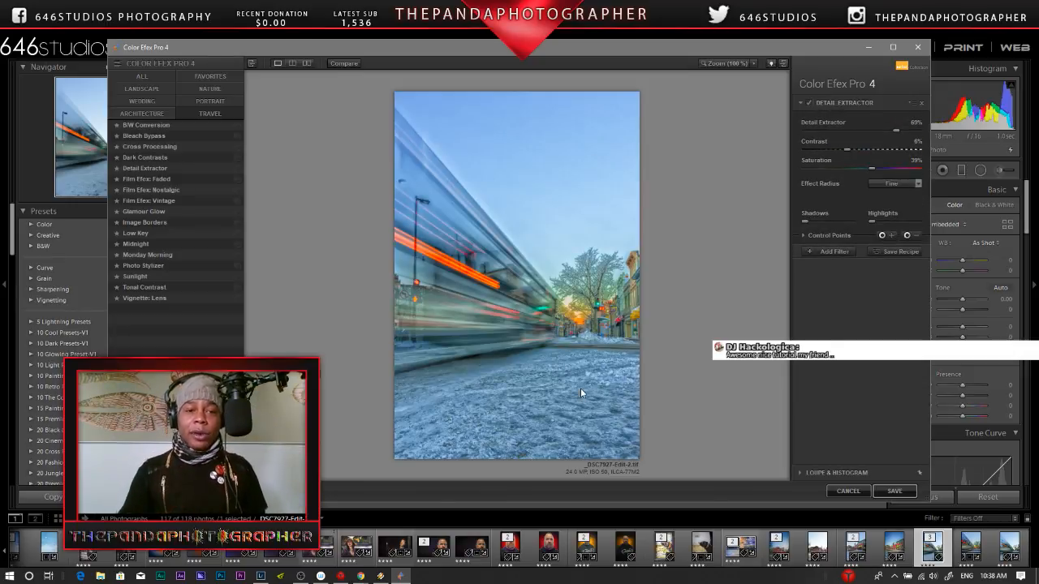
Compare the Detail Extractor presets on the bus photo and apply 03 - Flat and Detailed.
left_click(234, 167)
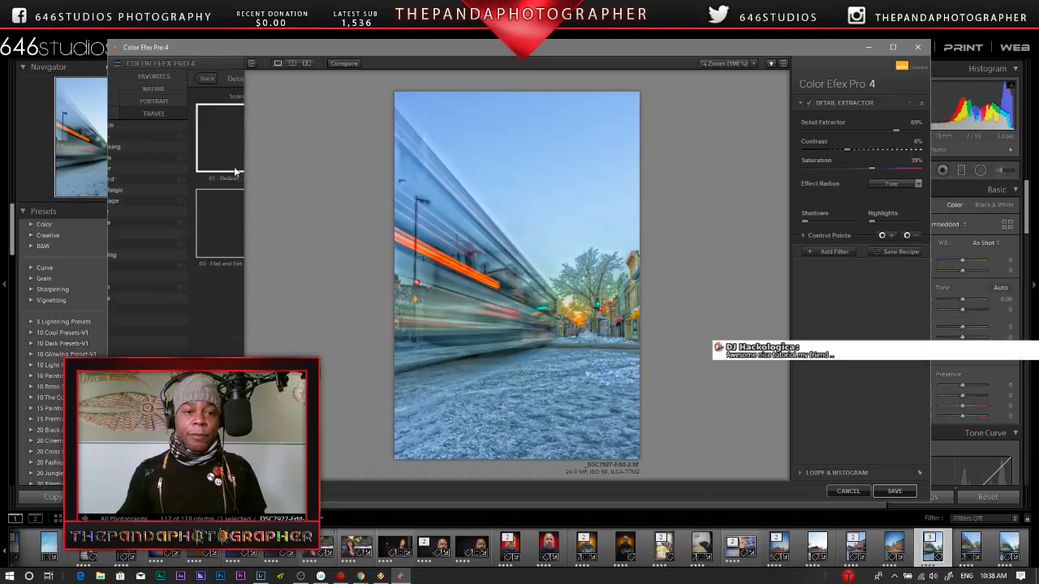
left_click(214, 220)
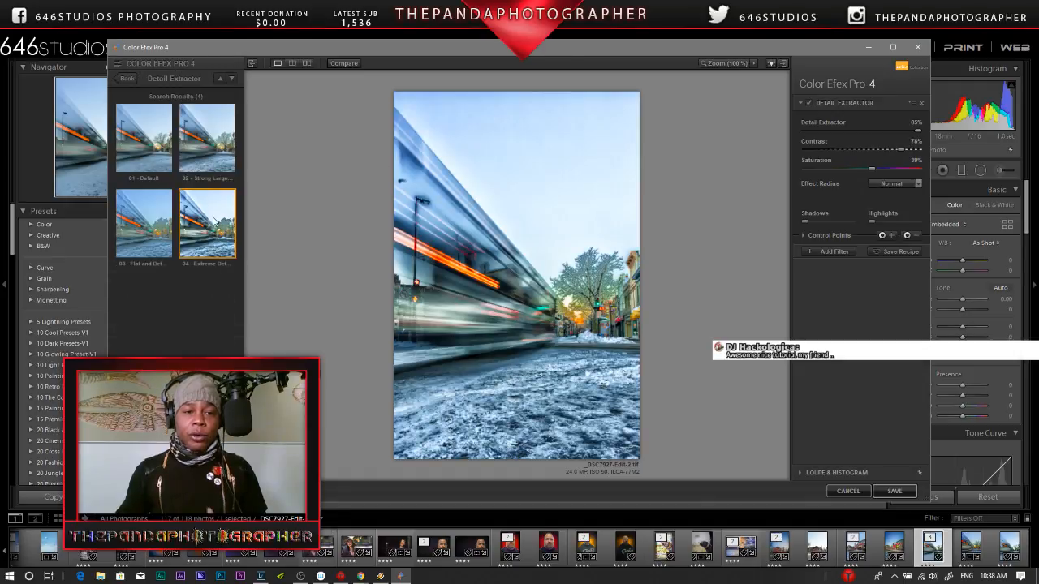
left_click(216, 149)
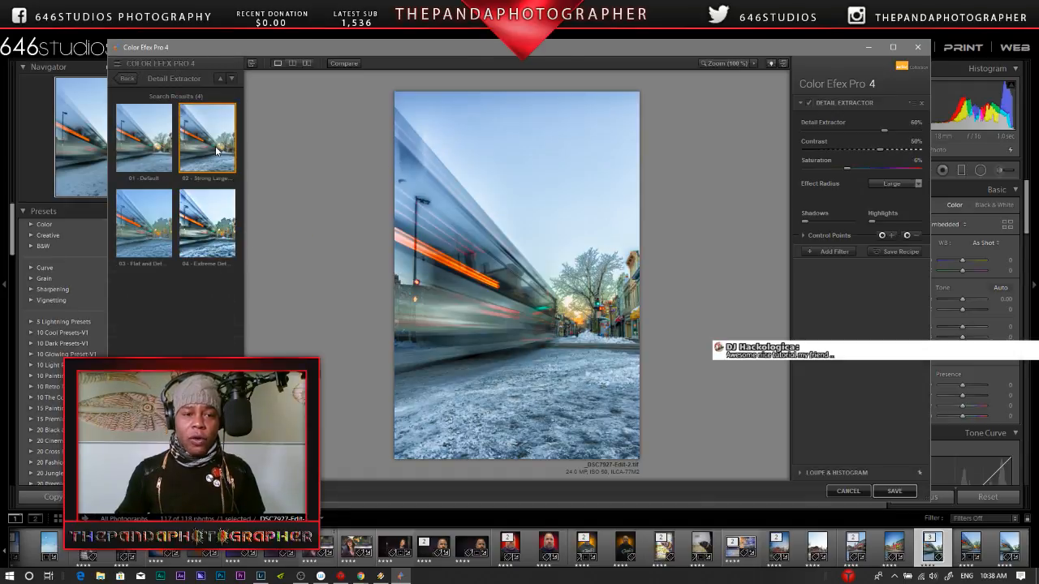
left_click(159, 247)
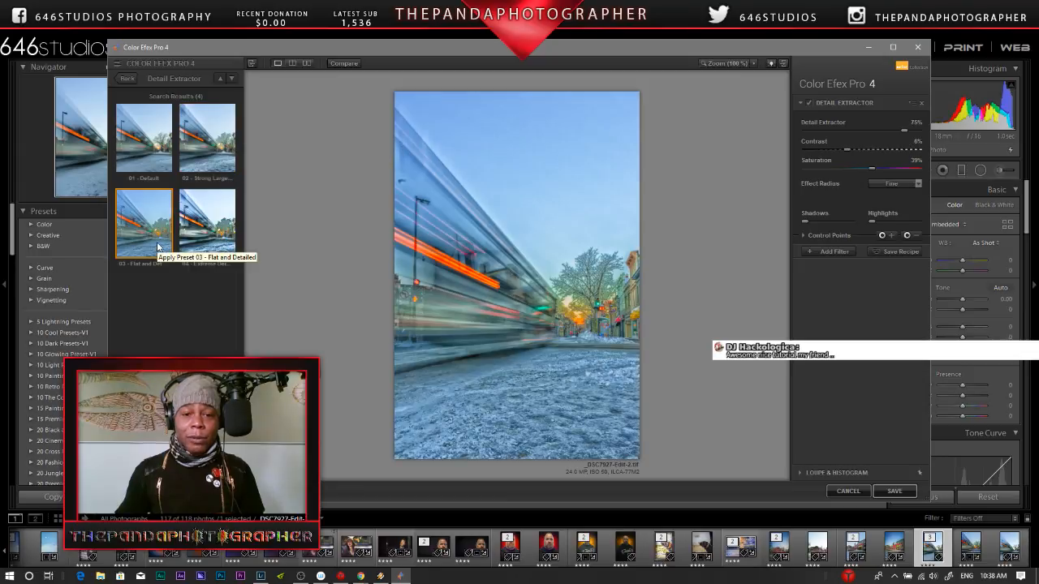
left_click(150, 160)
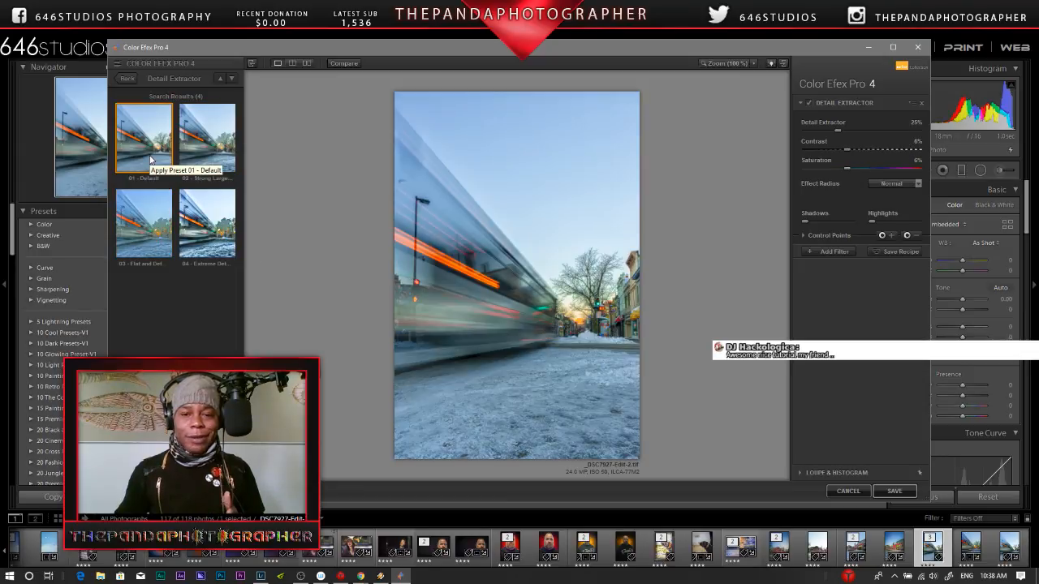
left_click(148, 227)
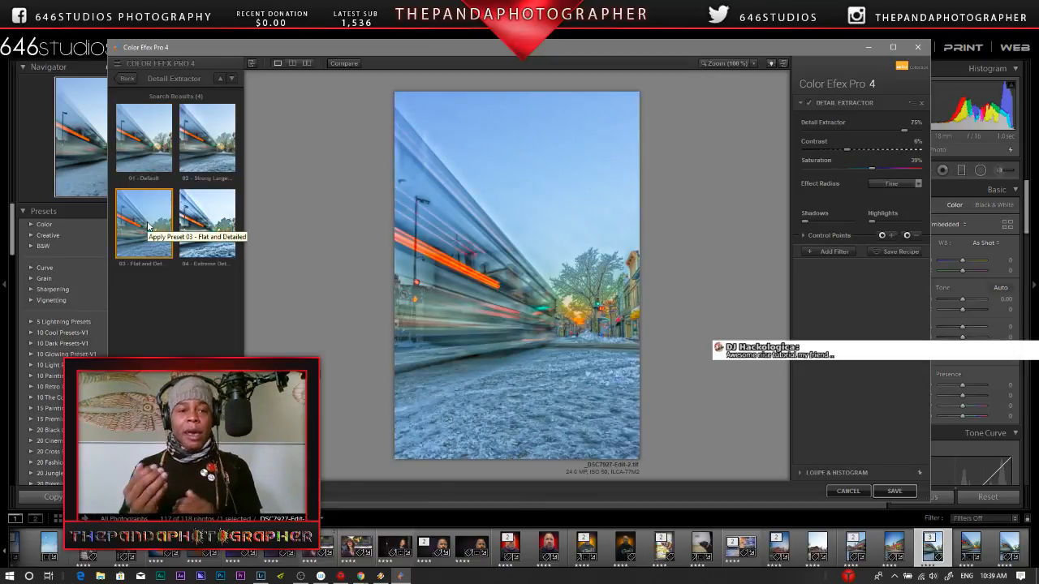
Add a Pro Contrast filter with preset 02 - Auto Enhance and set Correct Color Cast to 53%, Correct Contrast to 45% and Dynamic Contrast to 8%.
left_click(831, 252)
left_click(127, 79)
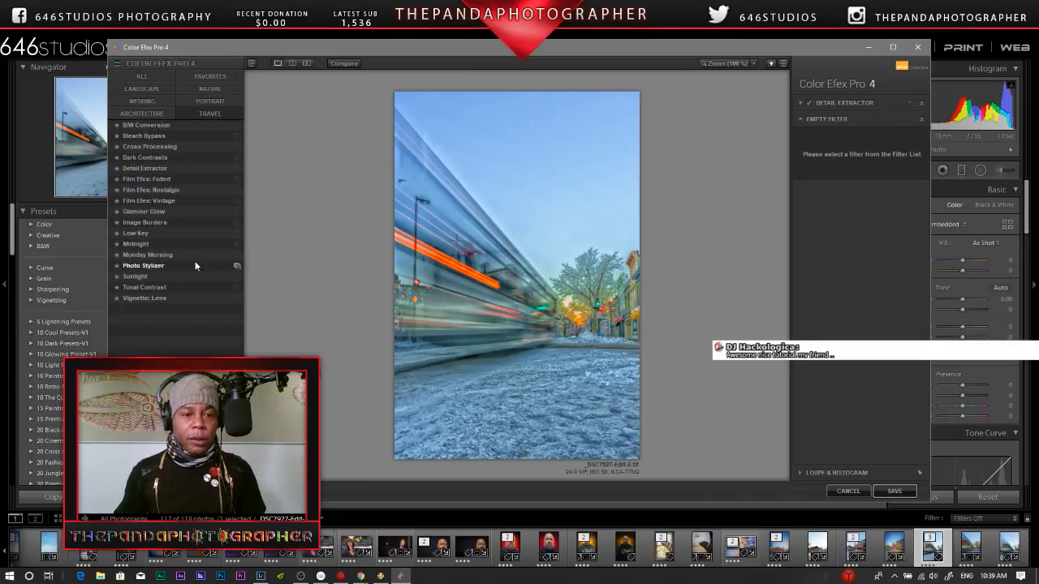
left_click(143, 89)
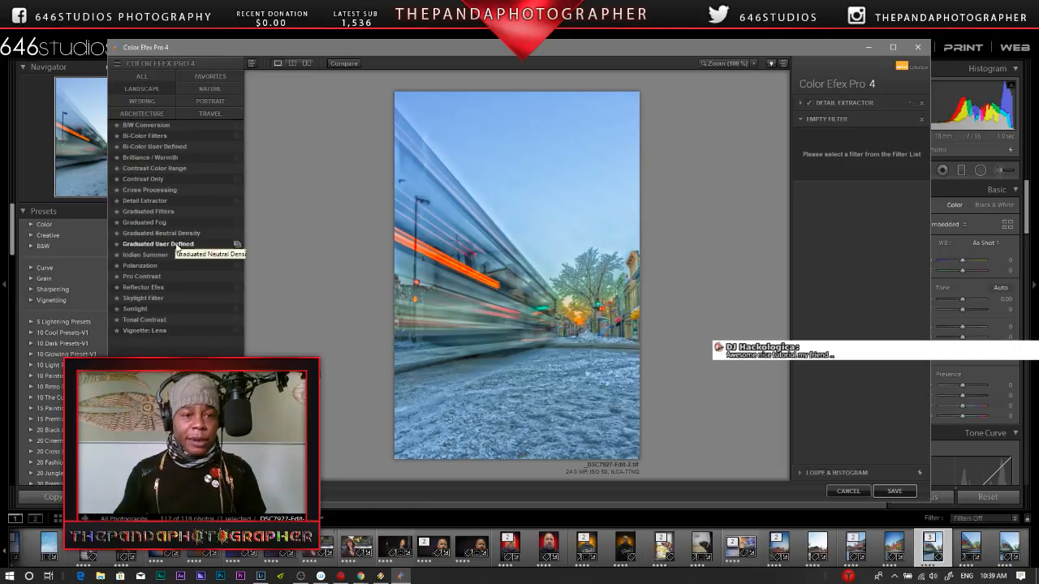
left_click(230, 277)
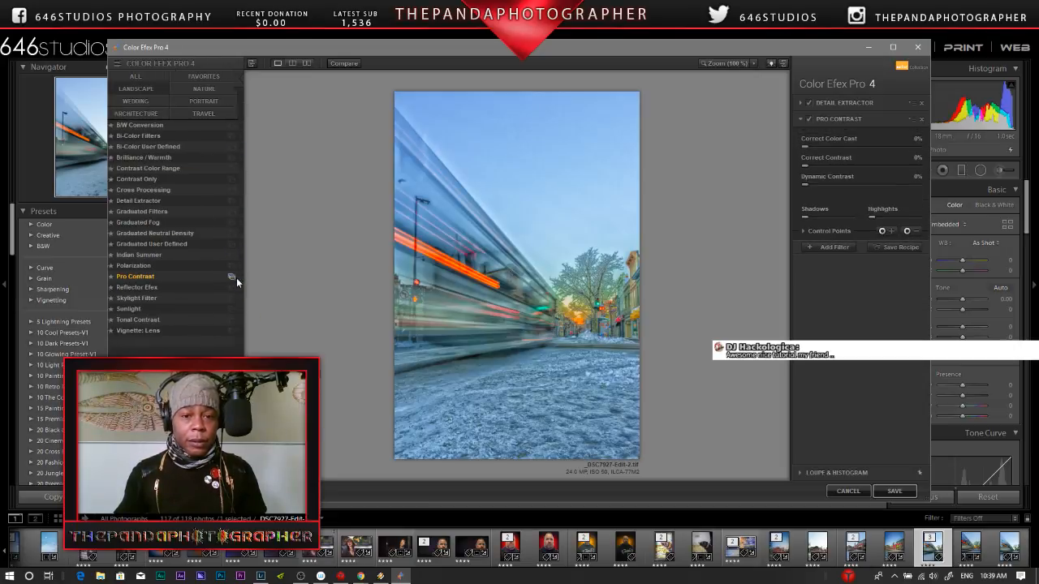
left_click(237, 277)
left_click(211, 166)
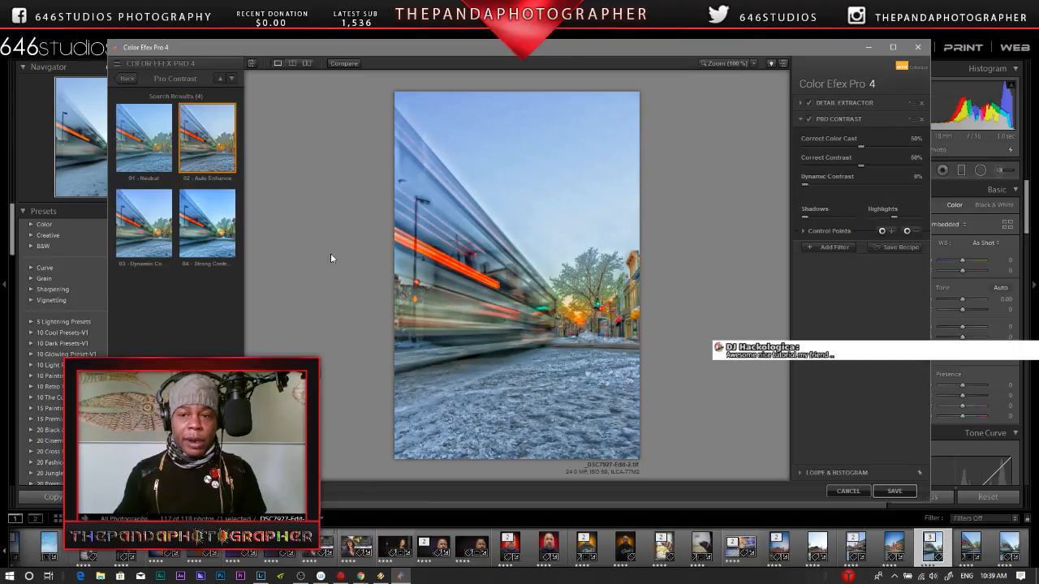
left_click_drag(859, 147, 865, 152)
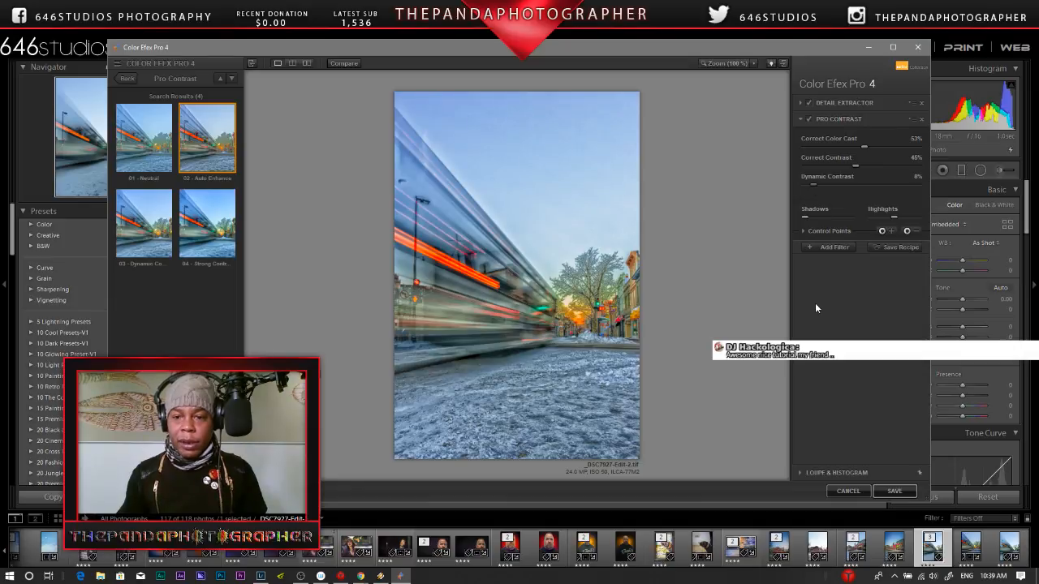
Add a Graduated Neutral Density filter on top of Pro Contrast and apply its 02 - Strong Dark preset to the bus photo.
left_click(824, 247)
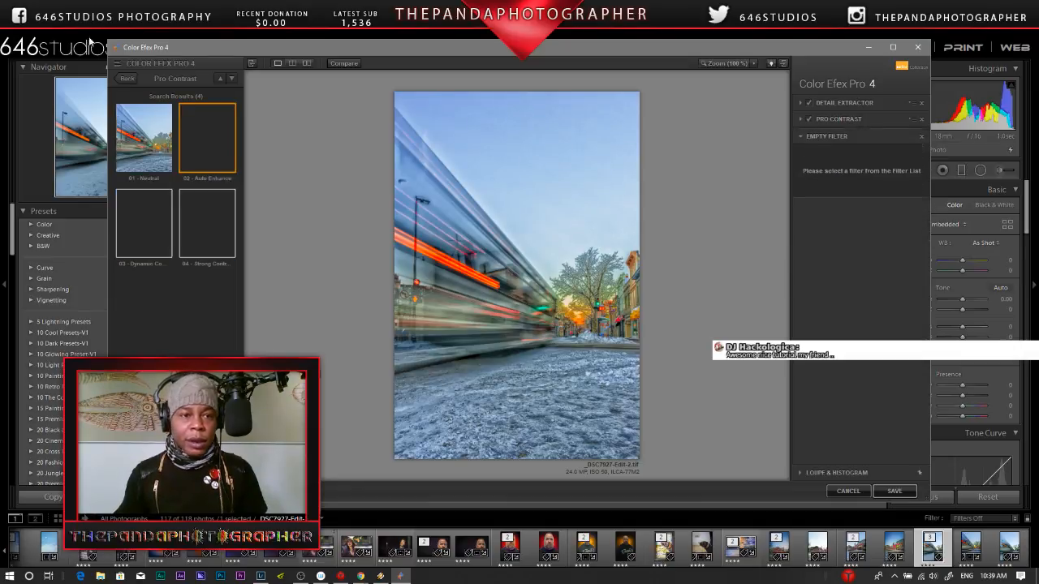
left_click(128, 78)
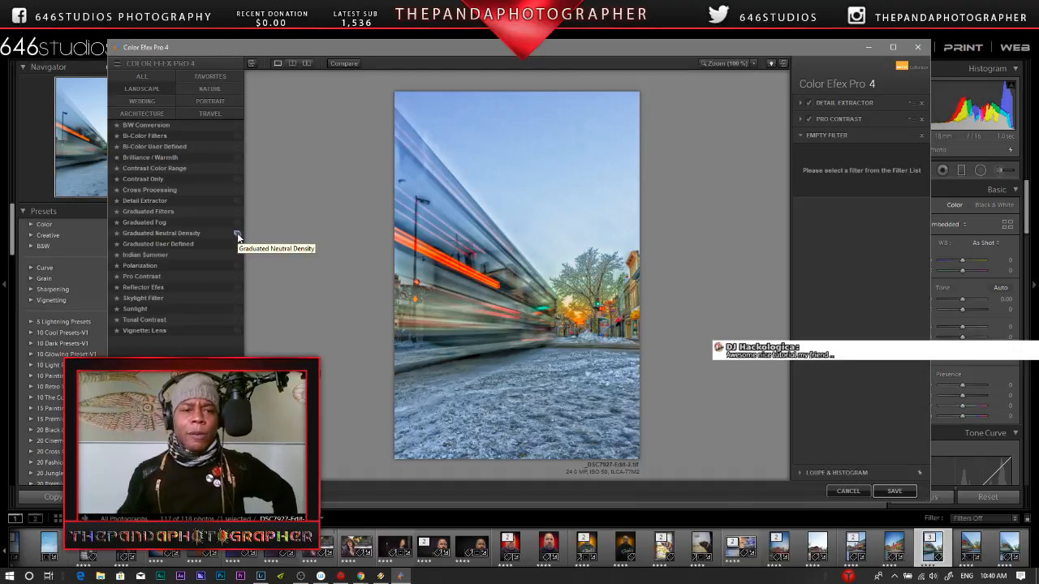
left_click(237, 233)
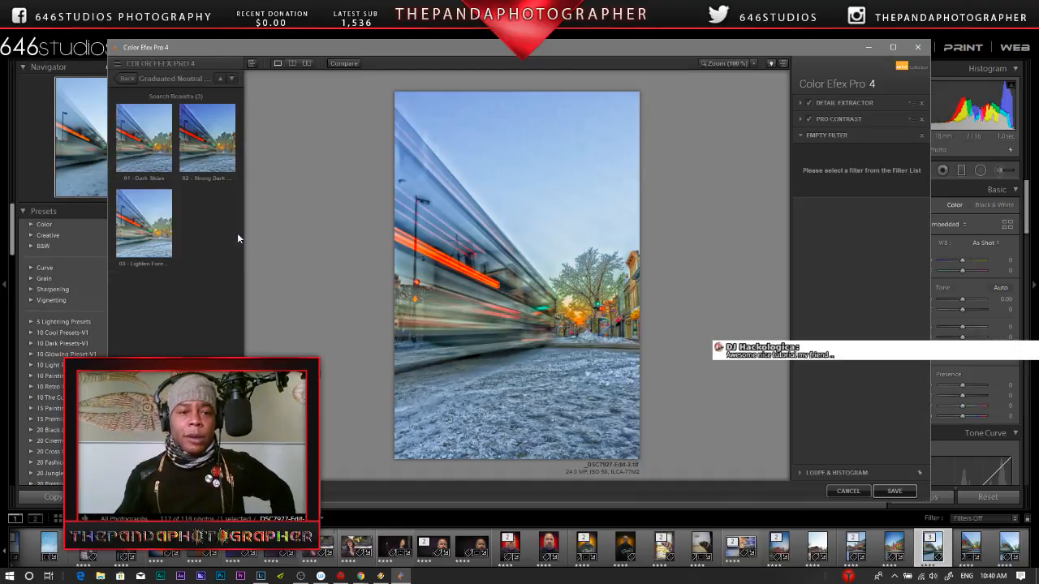
left_click(204, 166)
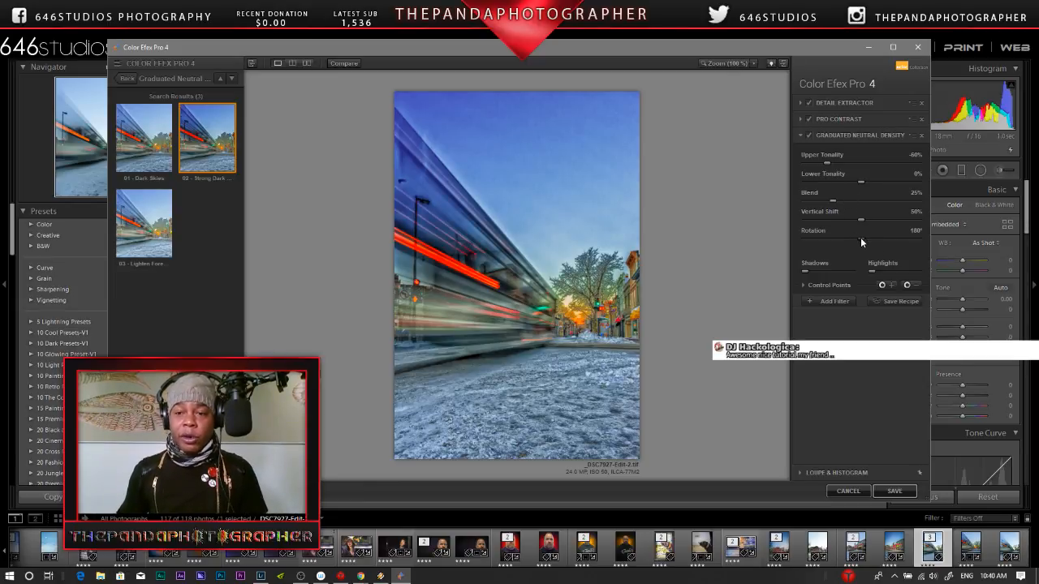
Set the graduated filter's Upper Tonality to -49%, Lower Tonality to 4%, Blend to 36%, Vertical Shift to 41% and Rotation to 184°.
left_click_drag(861, 241, 863, 241)
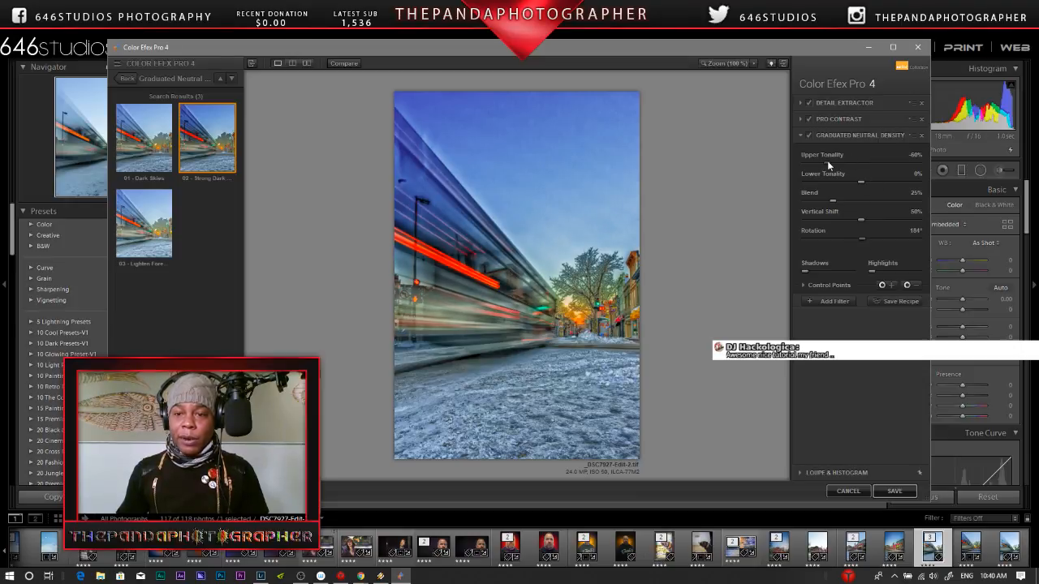
left_click_drag(827, 163, 844, 203)
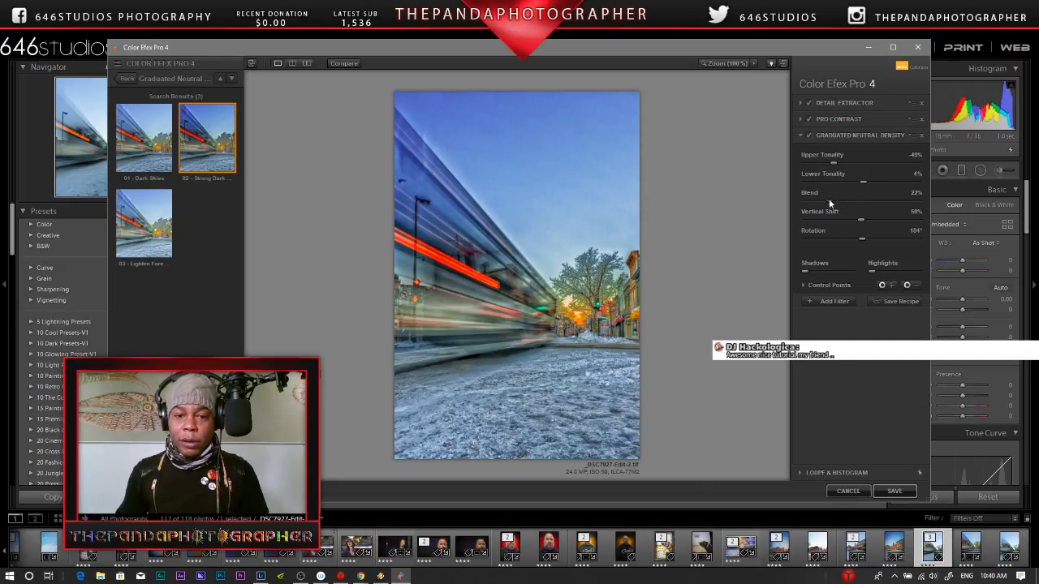
left_click_drag(839, 201, 852, 221)
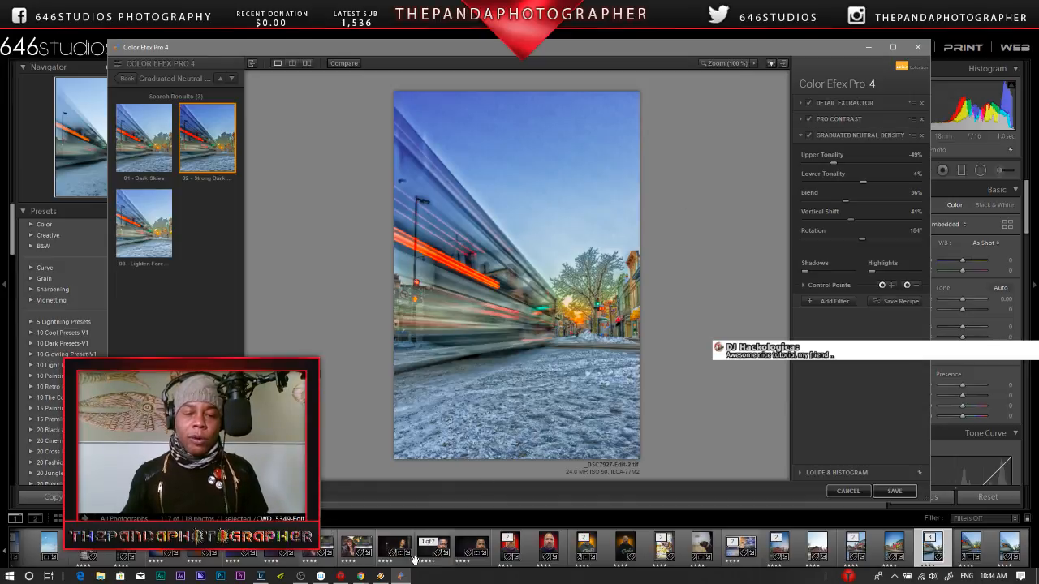
Pause the background music in the media player.
mouse_move(380, 577)
left_click(381, 555)
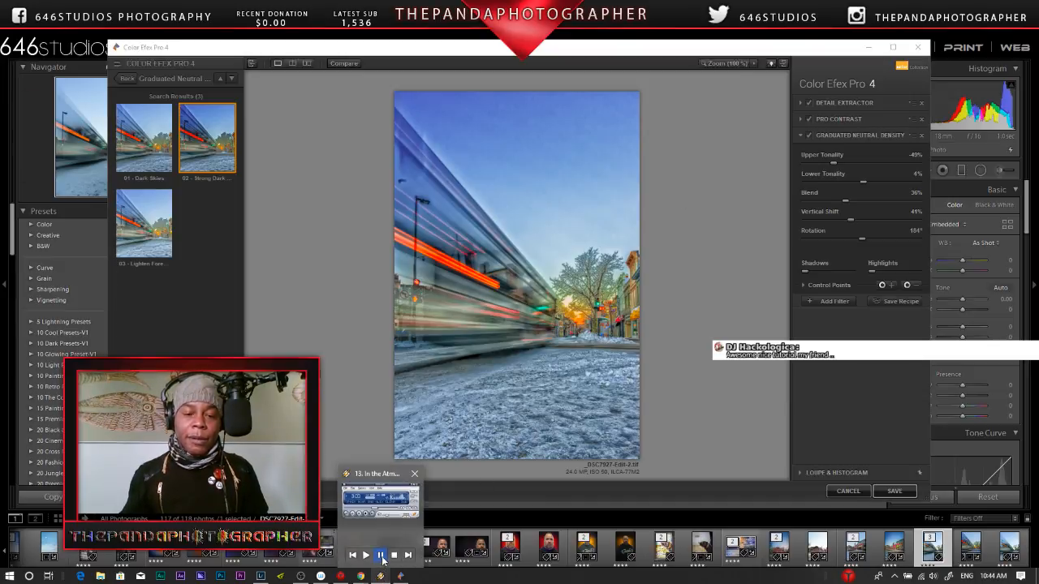